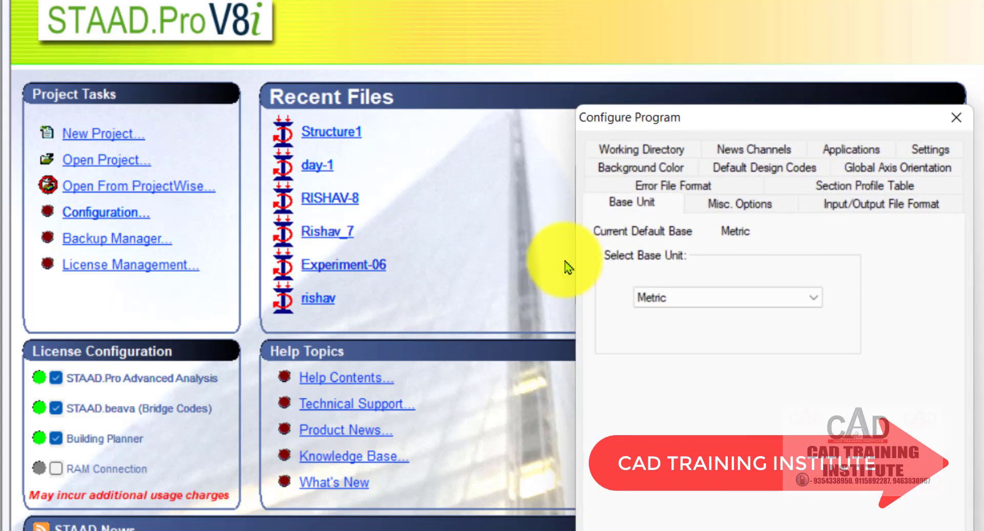
Step: Switch the program's default base unit to English and return it to Metric
{"action": "left_click", "coordinate": [673, 300]}
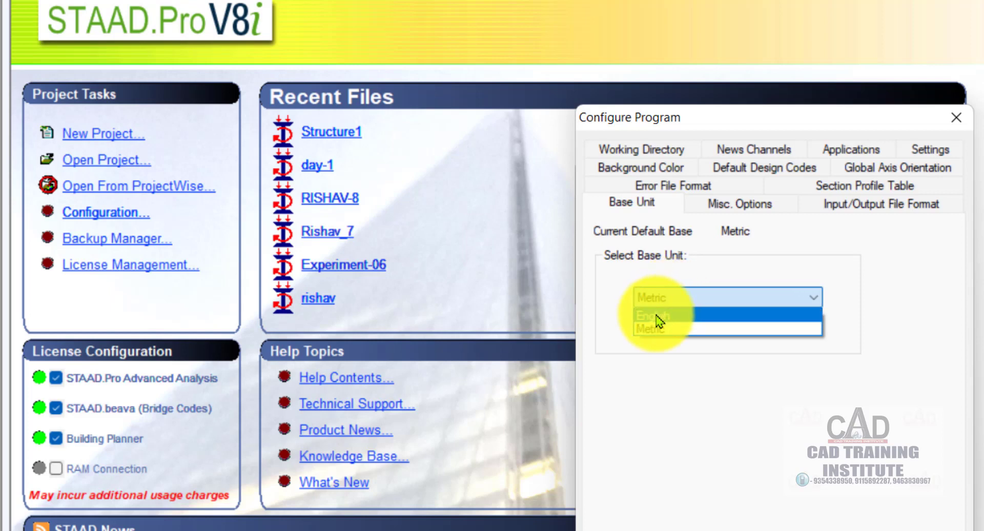
{"action": "left_click", "coordinate": [660, 314]}
{"action": "left_click", "coordinate": [667, 301]}
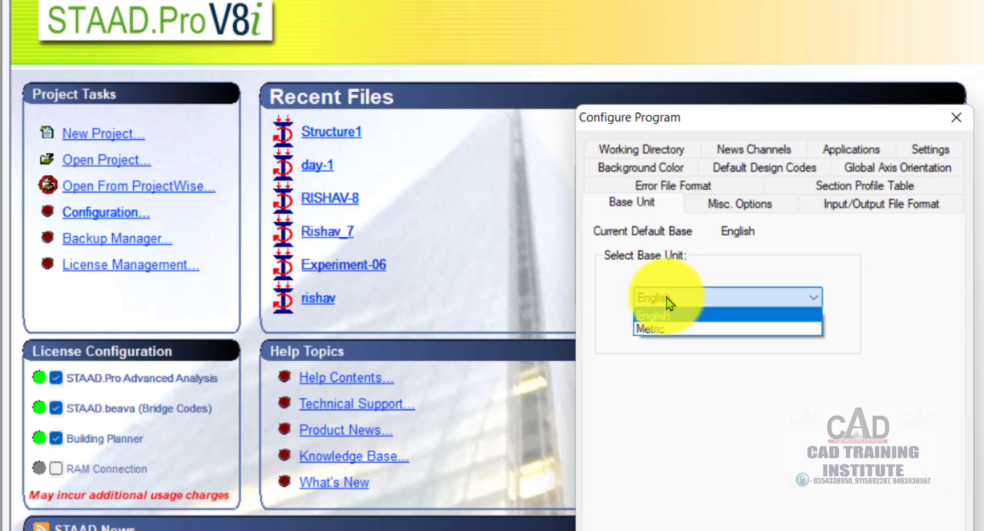
{"action": "left_click", "coordinate": [661, 333]}
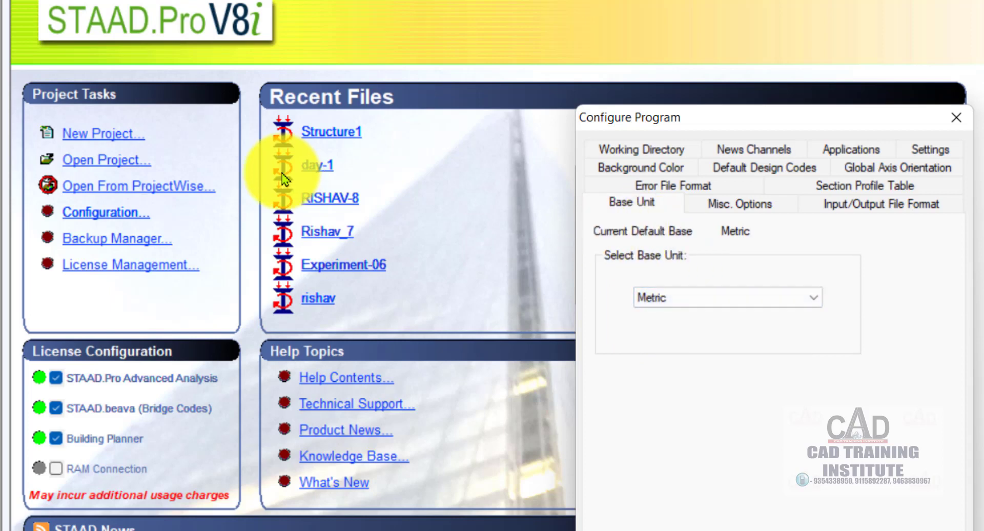
Step: Review the background color, news channel, error file format and working directory settings in the program configuration
{"action": "left_click", "coordinate": [636, 171]}
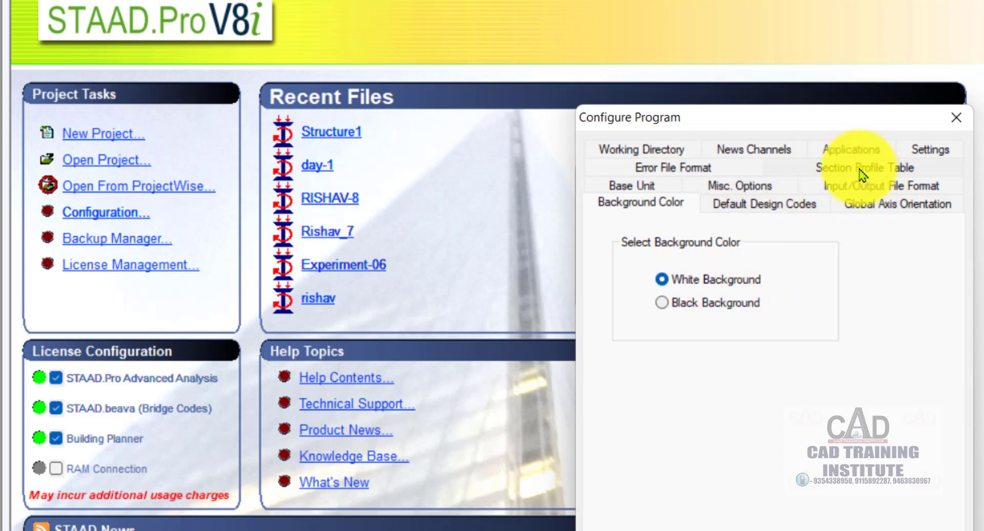
{"action": "left_click", "coordinate": [774, 151]}
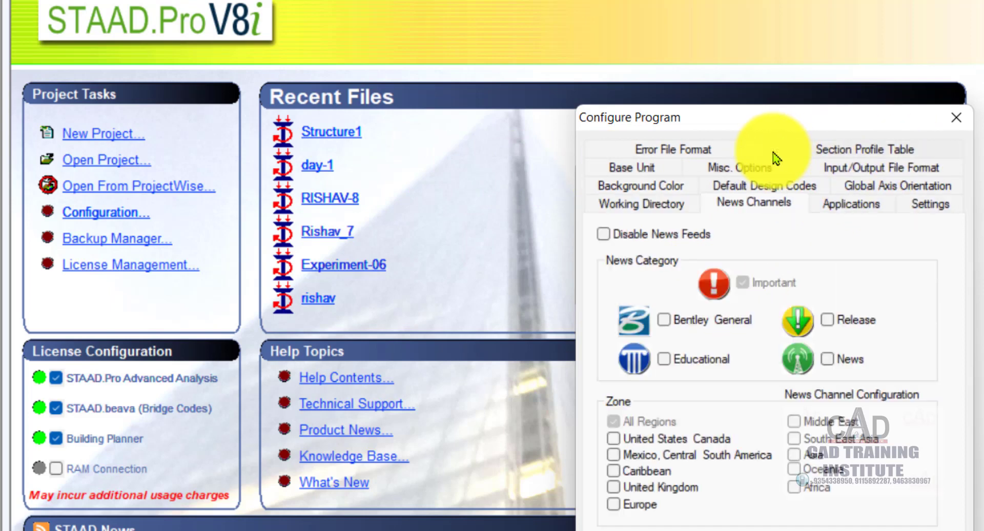
{"action": "left_click", "coordinate": [663, 154]}
{"action": "left_click", "coordinate": [633, 172]}
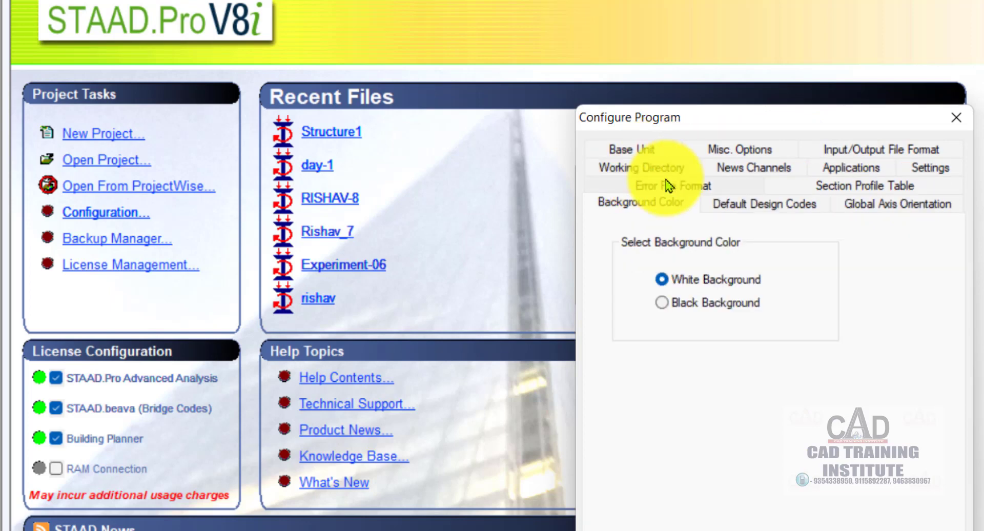
{"action": "left_click", "coordinate": [641, 167]}
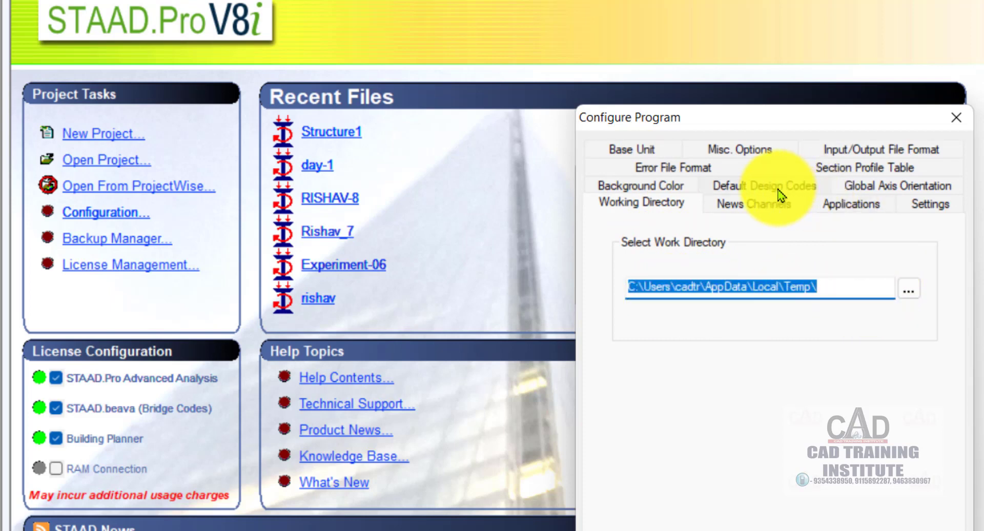
Step: Set the default steel design code to IS800
{"action": "left_click", "coordinate": [756, 186]}
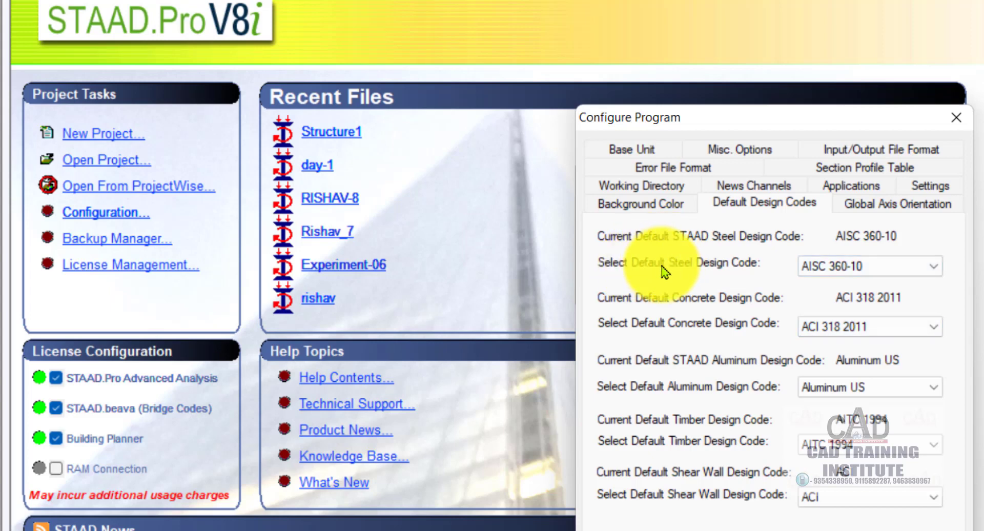
{"action": "left_click", "coordinate": [859, 267]}
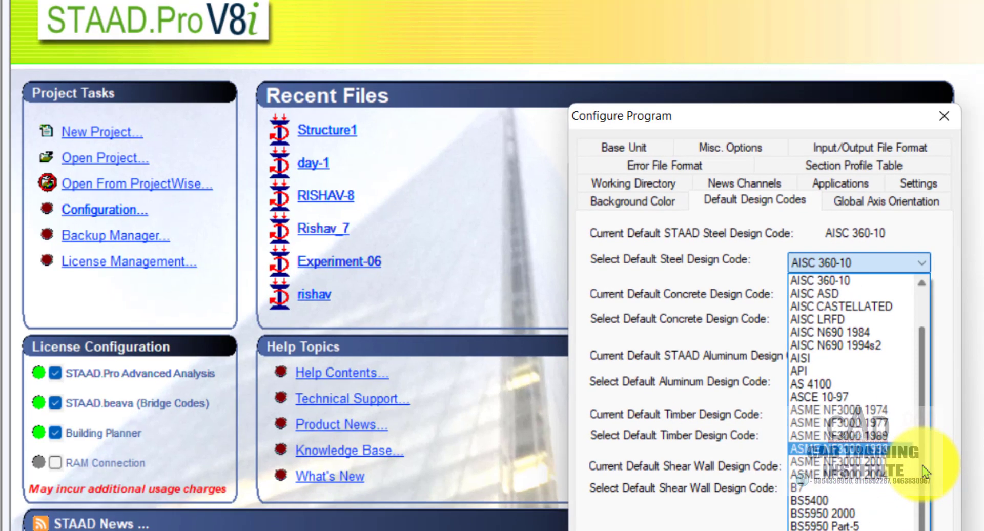
{"action": "left_click_drag", "start_coordinate": [926, 471], "coordinate": [926, 530]}
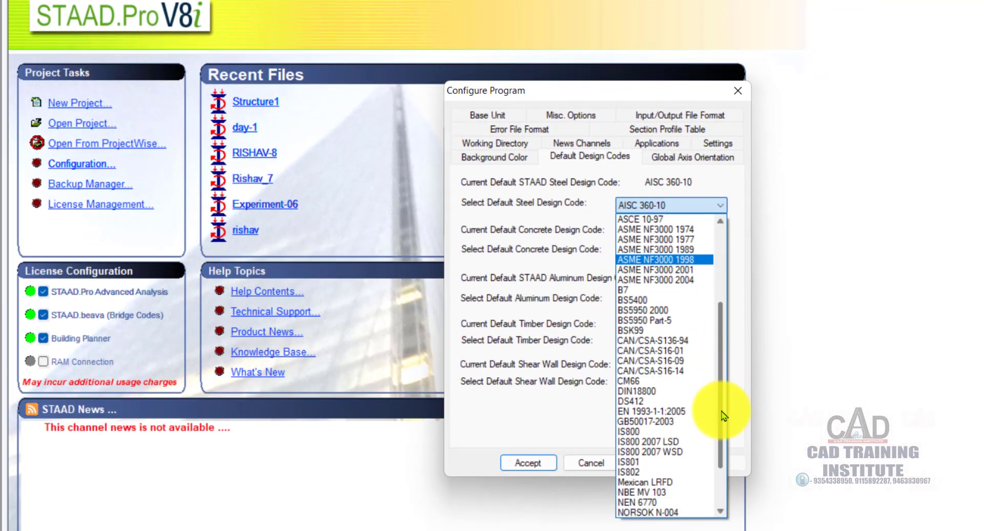
{"action": "left_click", "coordinate": [634, 434]}
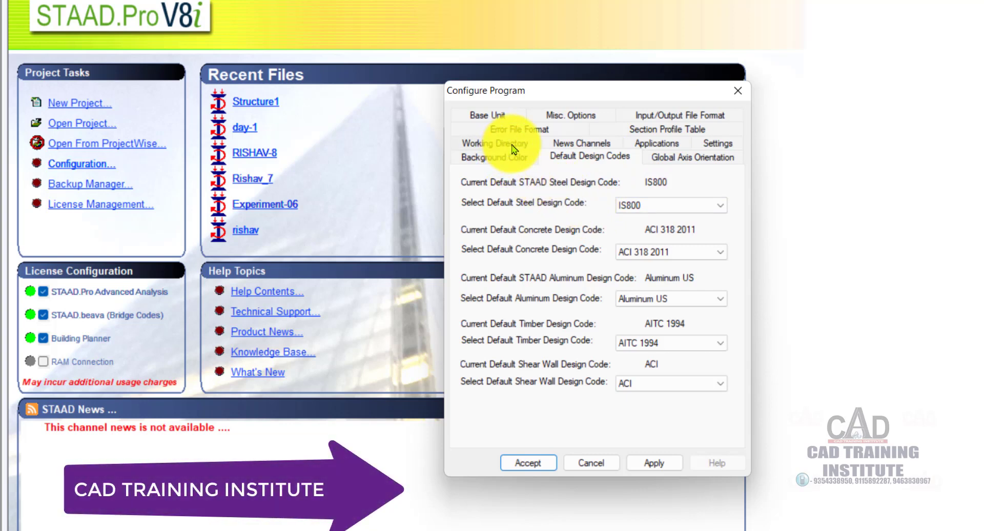
Step: Use Y up as the global axis orientation and apply and accept the program configuration
{"action": "left_click", "coordinate": [489, 115]}
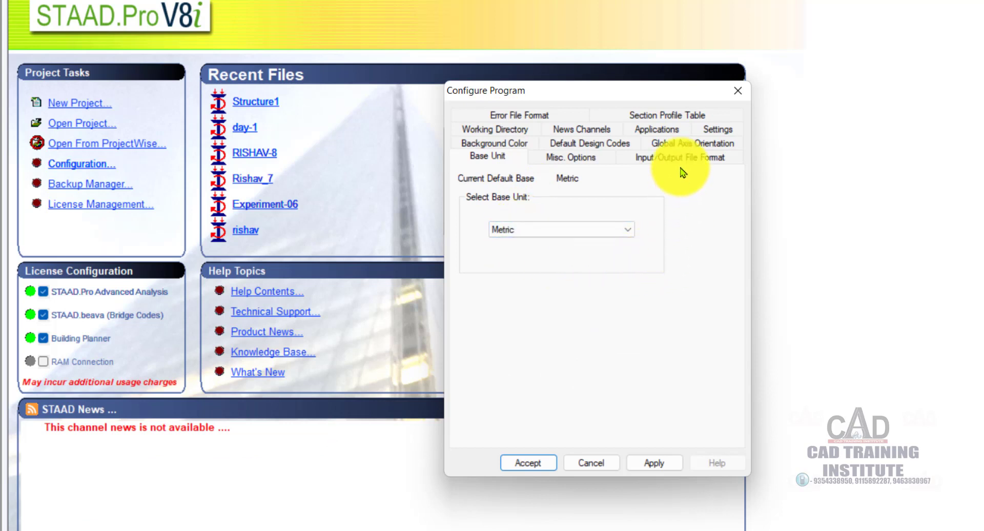
{"action": "left_click", "coordinate": [671, 144]}
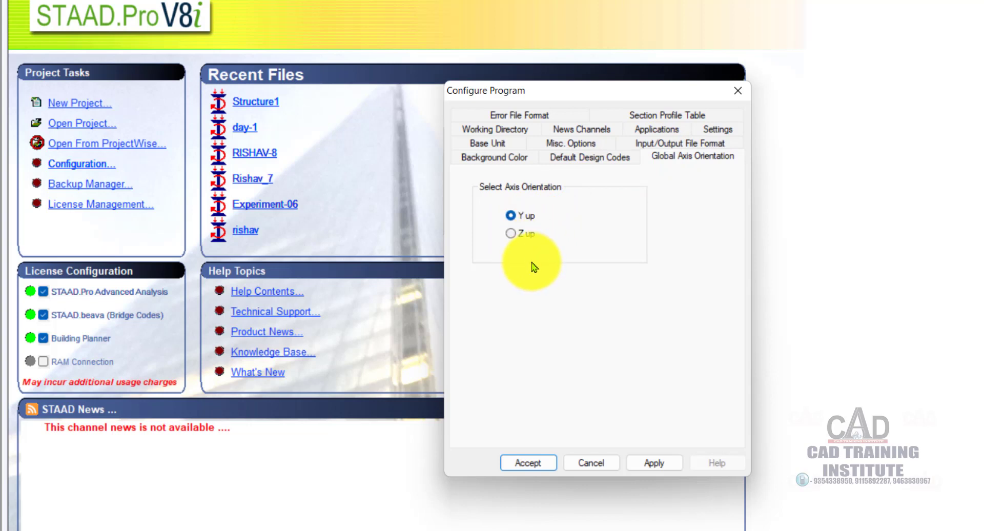
{"action": "left_click", "coordinate": [518, 236]}
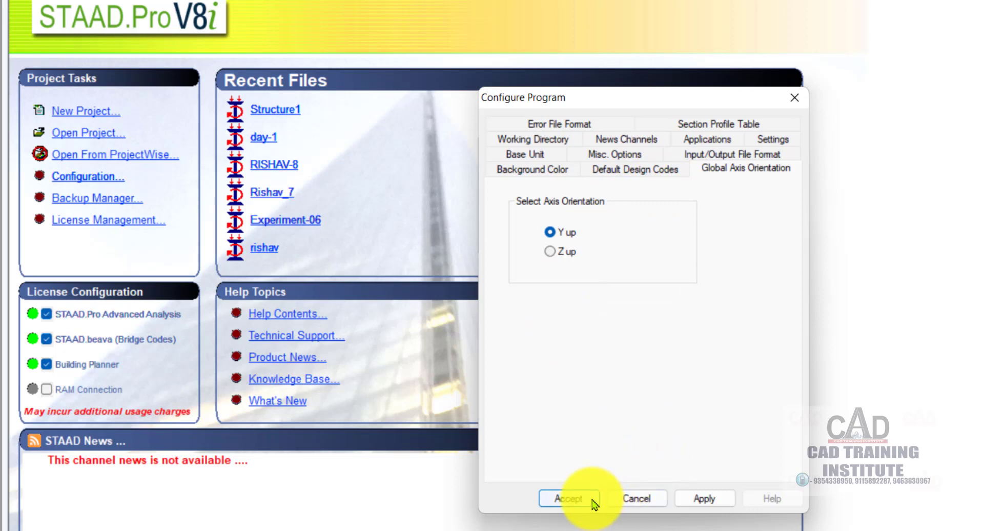
{"action": "left_click", "coordinate": [699, 498]}
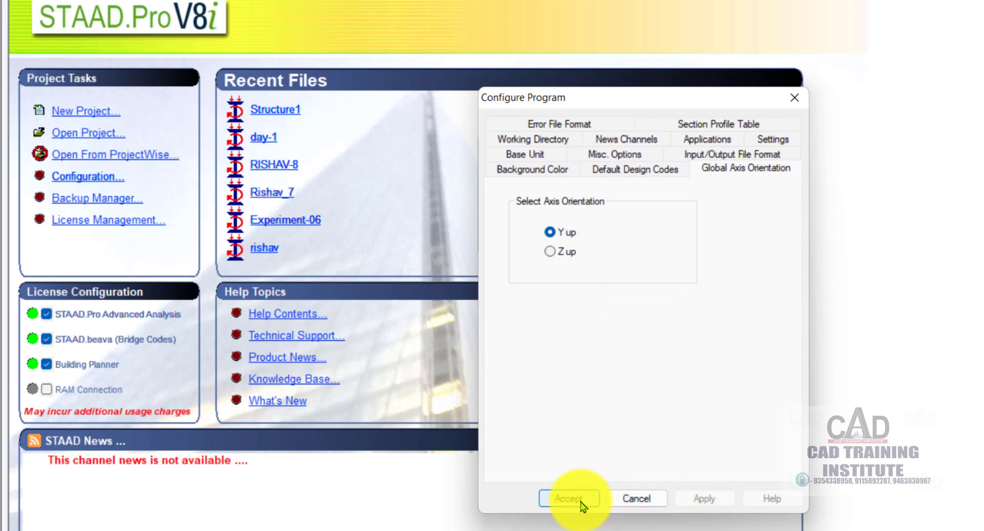
{"action": "left_click", "coordinate": [582, 500]}
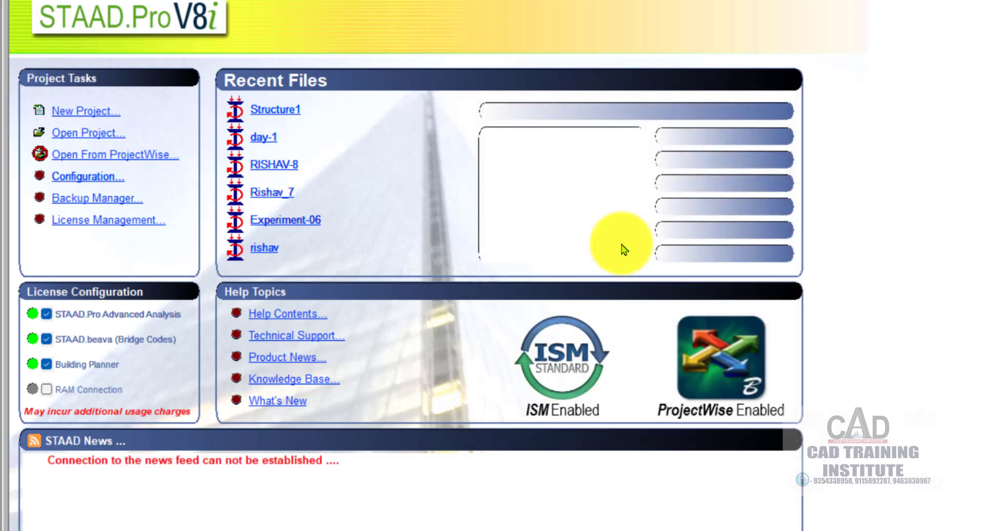
Step: Examine the auto-save settings in Backup Manager and the product activation statuses in License Management, leaving both without changes
{"action": "left_click", "coordinate": [84, 201]}
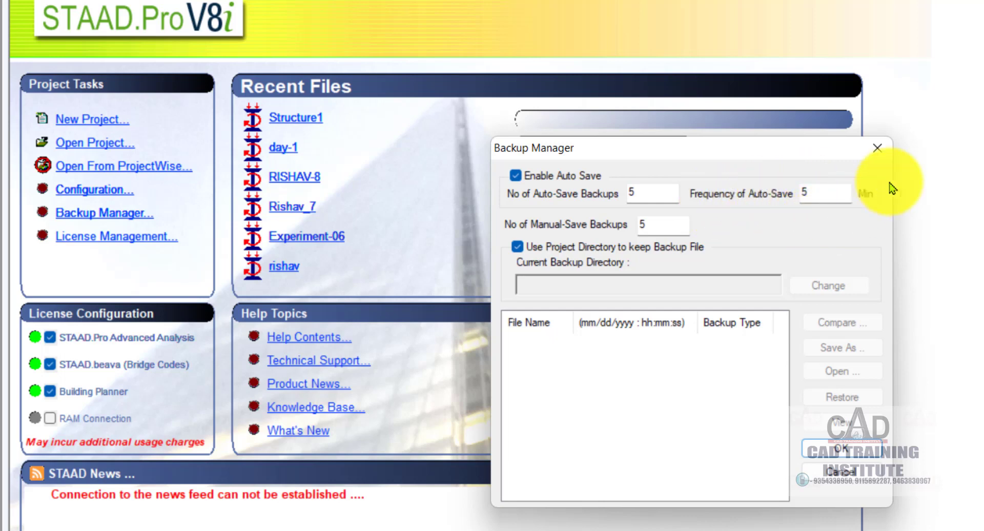
{"action": "left_click", "coordinate": [845, 469]}
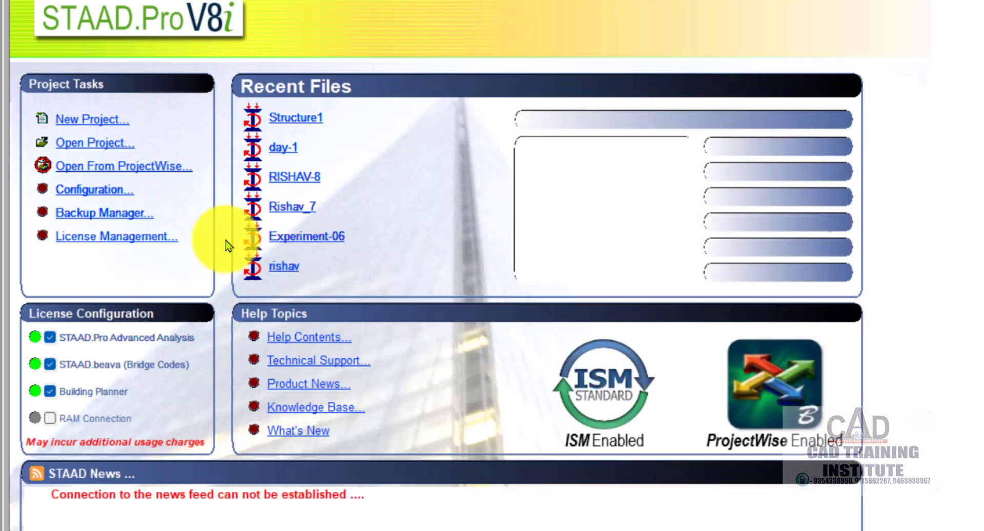
{"action": "left_click", "coordinate": [101, 244]}
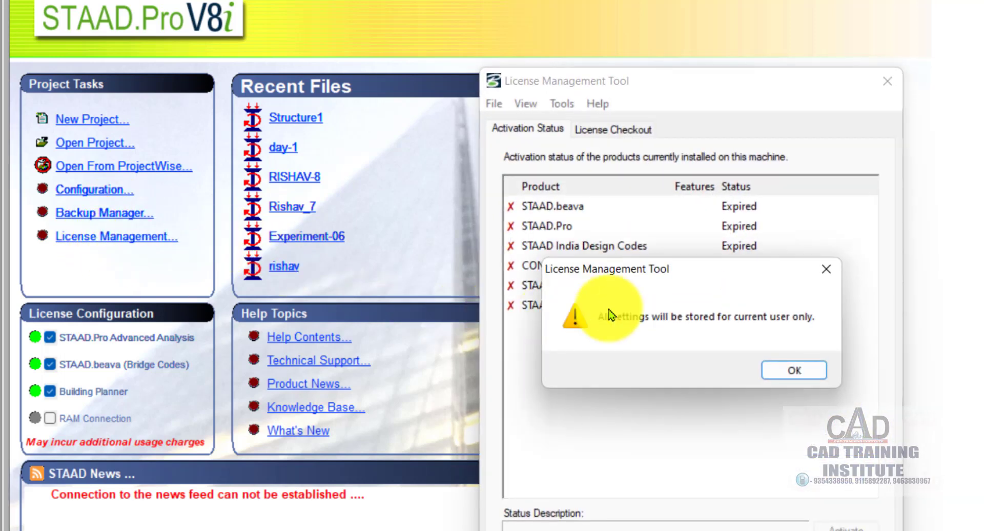
{"action": "left_click", "coordinate": [828, 270]}
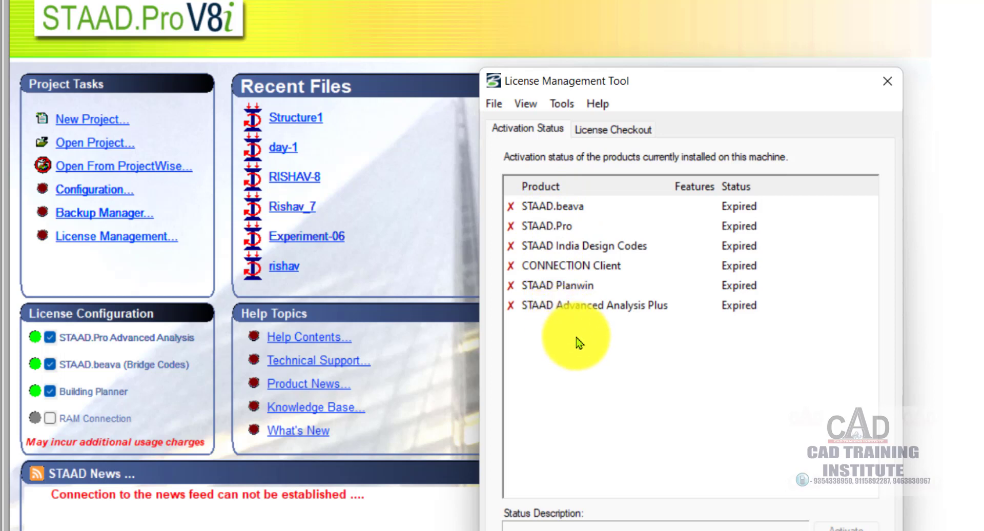
{"action": "mouse_move", "coordinate": [746, 264]}
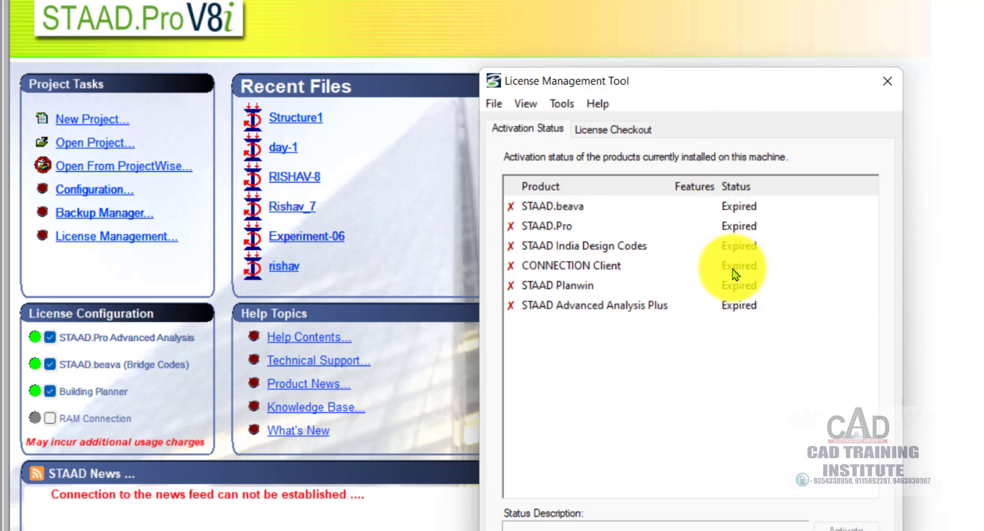
{"action": "left_click", "coordinate": [887, 81]}
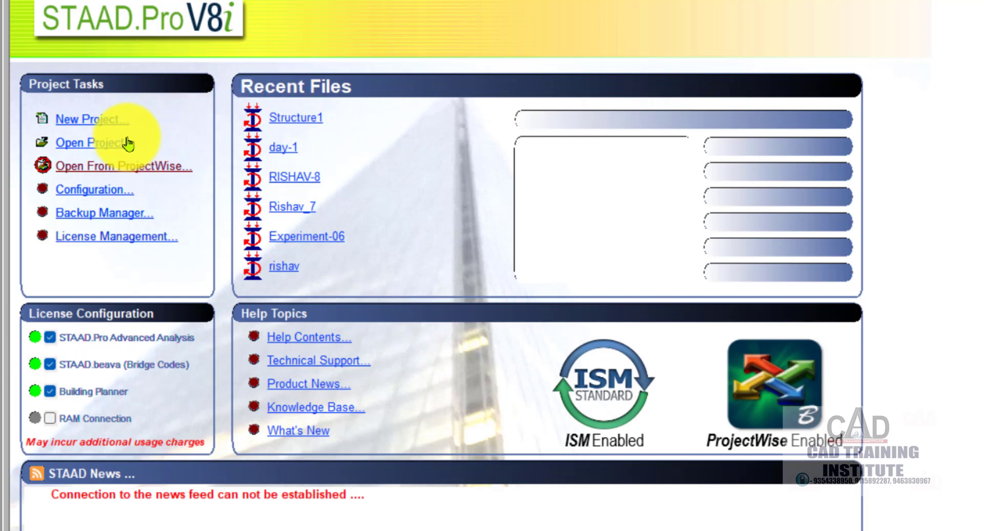
Step: Start a new project, compare the Plane, Floor and Truss descriptions, and choose Space as the structure type
{"action": "left_click", "coordinate": [88, 123]}
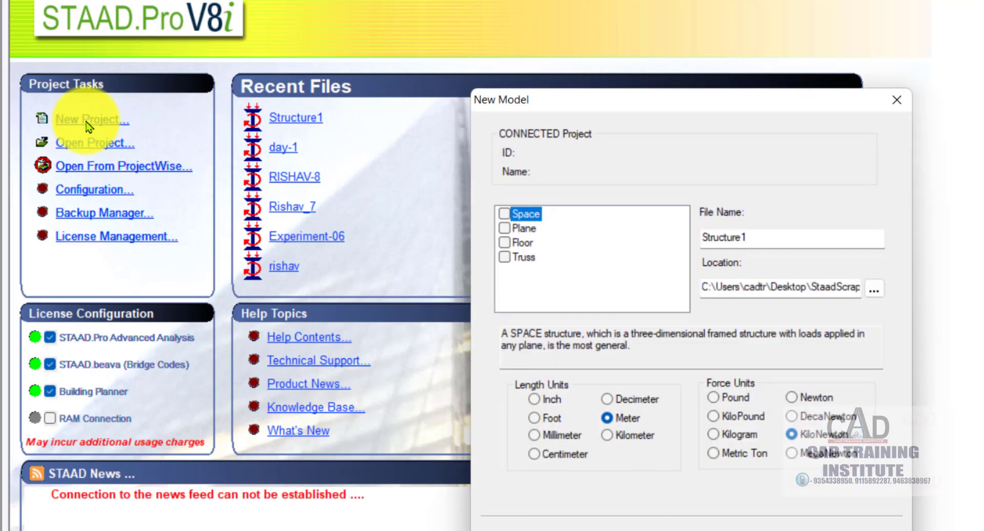
{"action": "left_click", "coordinate": [504, 217]}
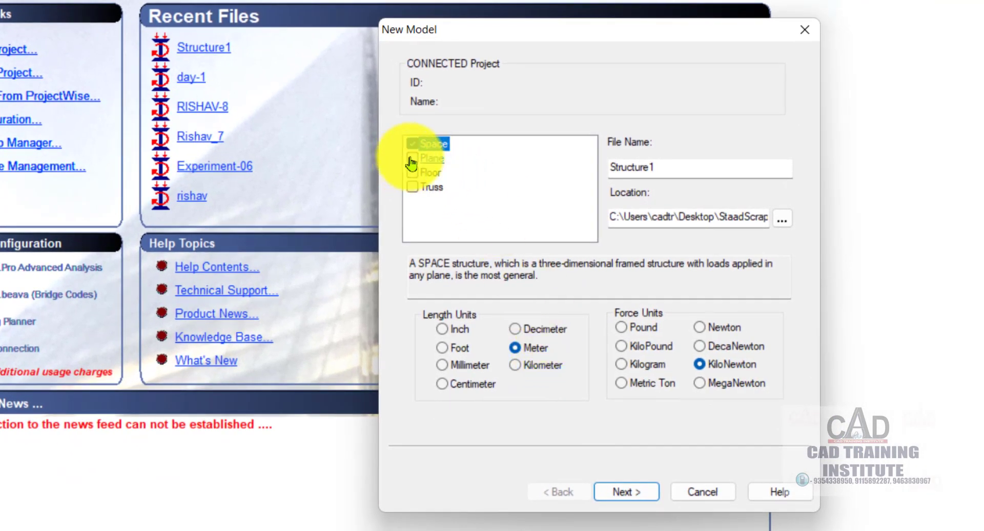
{"action": "left_click", "coordinate": [423, 158]}
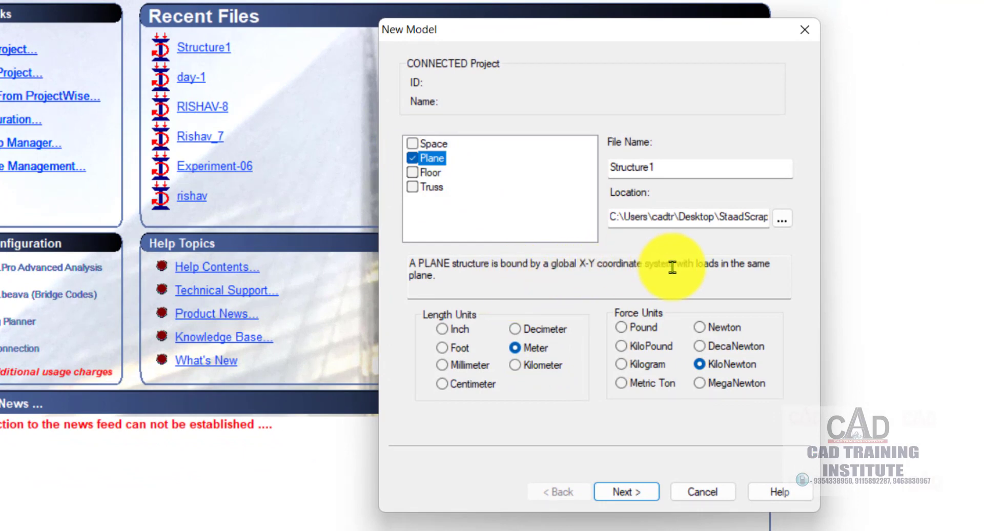
{"action": "left_click", "coordinate": [415, 174]}
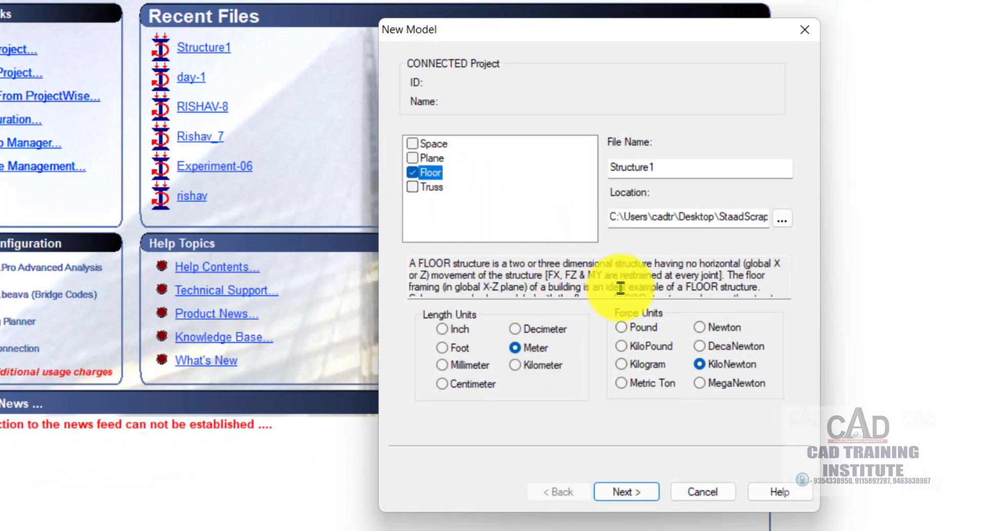
{"action": "left_click", "coordinate": [426, 186]}
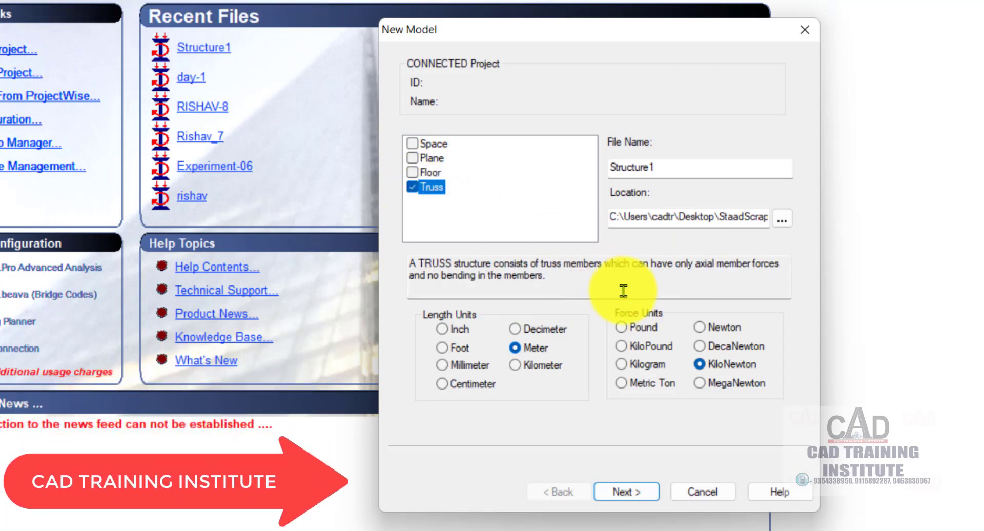
{"action": "left_click", "coordinate": [413, 146]}
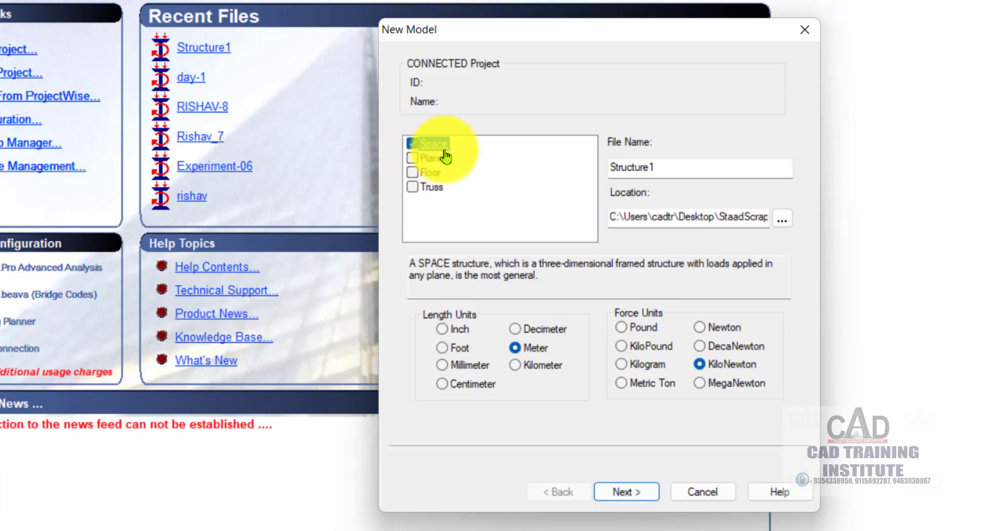
Step: Name the model file Day-1 in the StaadScrap folder and proceed with Meter and KiloNewton units, overwriting the existing file
{"action": "double_click", "coordinate": [635, 167]}
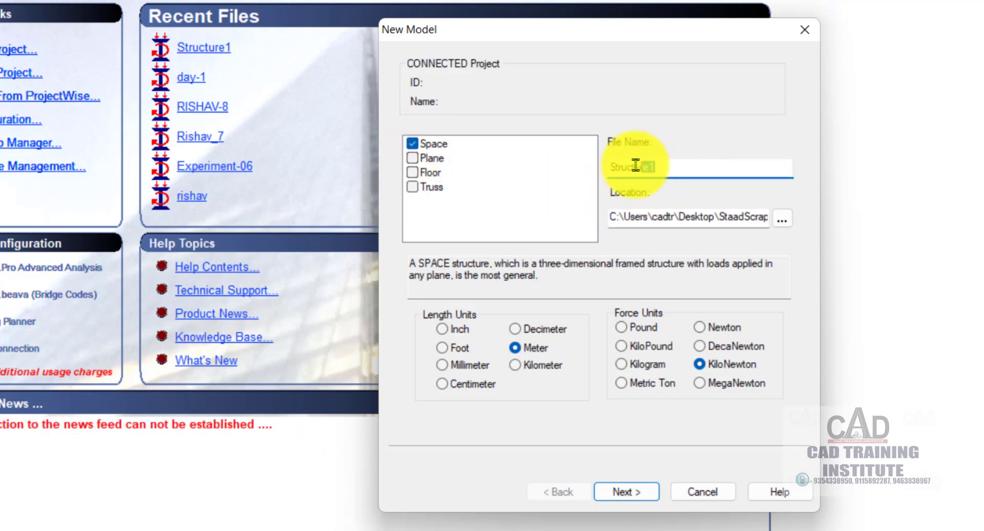
{"action": "type", "text": "D"}
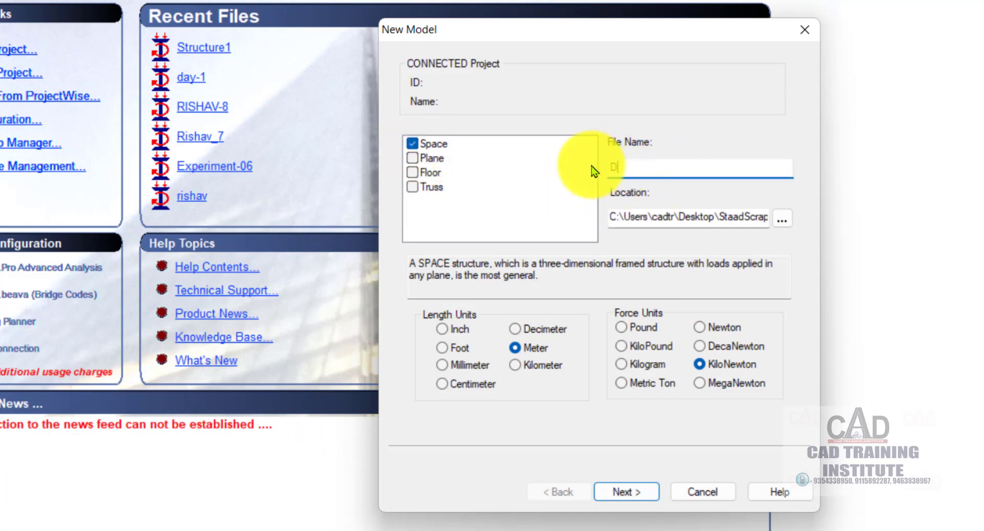
{"action": "type", "text": "ay-1"}
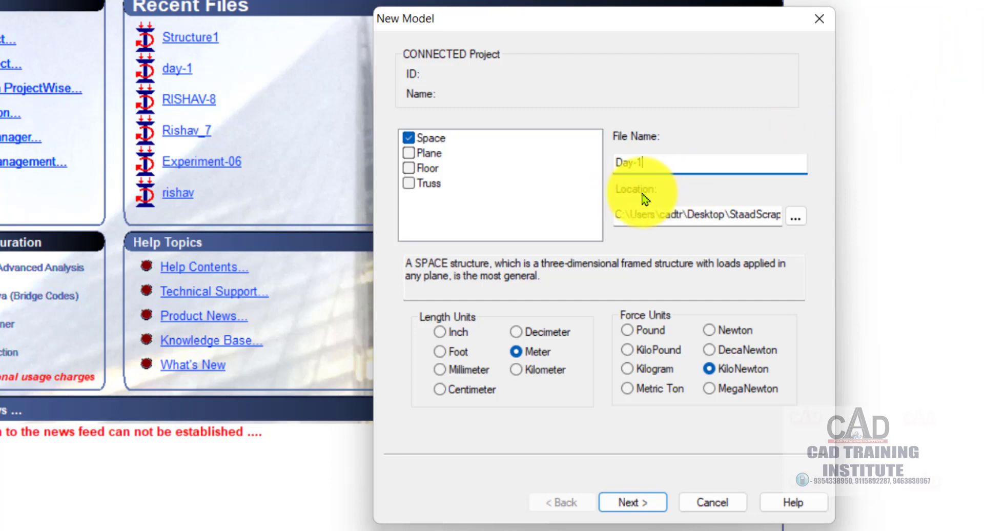
{"action": "left_click", "coordinate": [795, 218]}
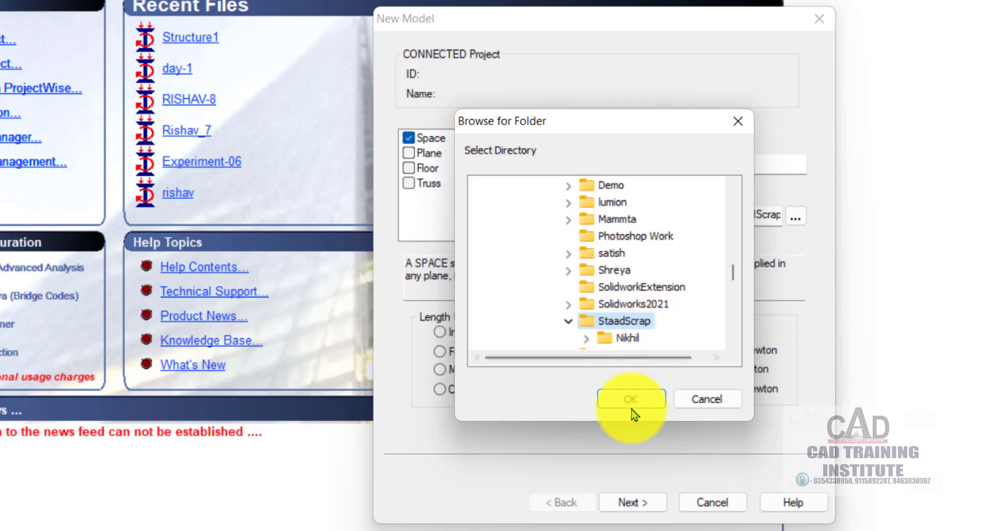
{"action": "left_click", "coordinate": [649, 403]}
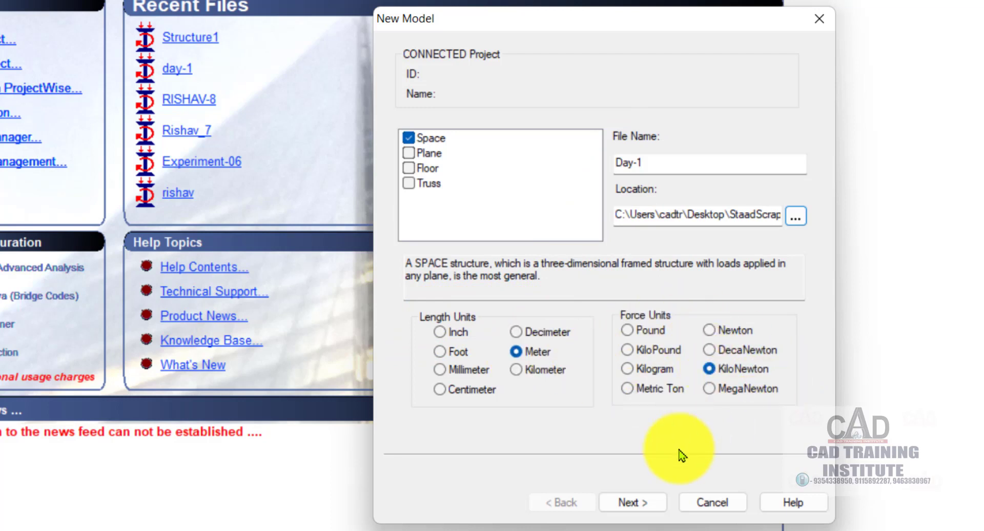
{"action": "left_click", "coordinate": [643, 505]}
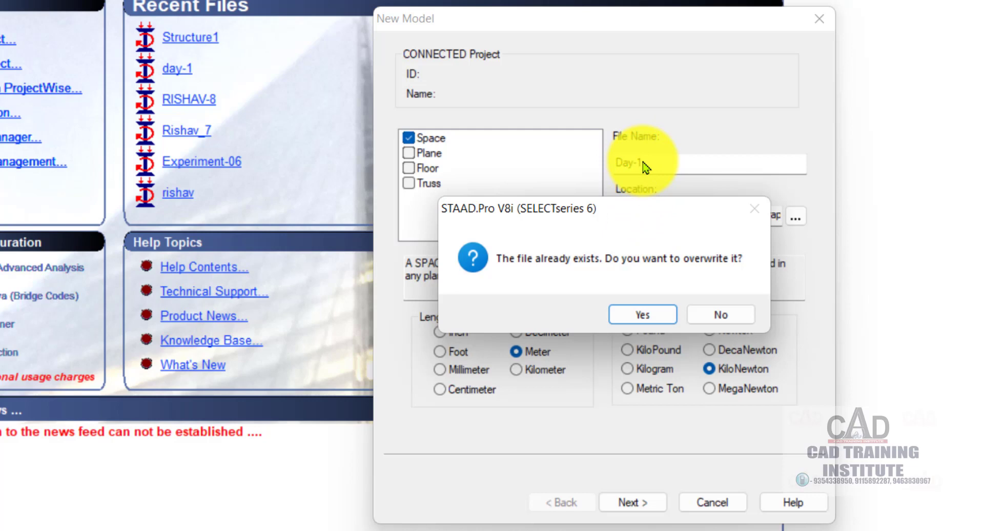
{"action": "left_click", "coordinate": [643, 314]}
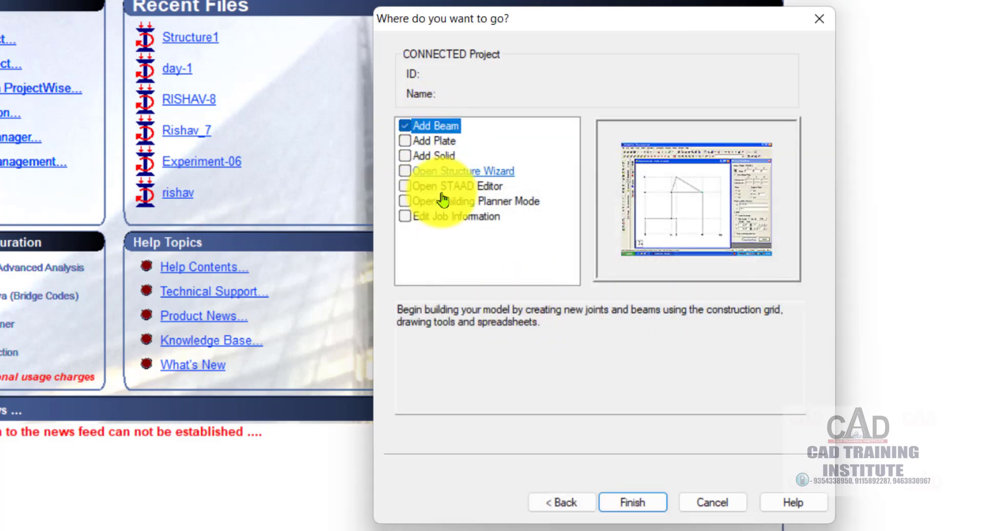
Step: Compare the Add Plate and Add Solid starting modes, choose Add Beam and finish creating the project
{"action": "left_click", "coordinate": [405, 141]}
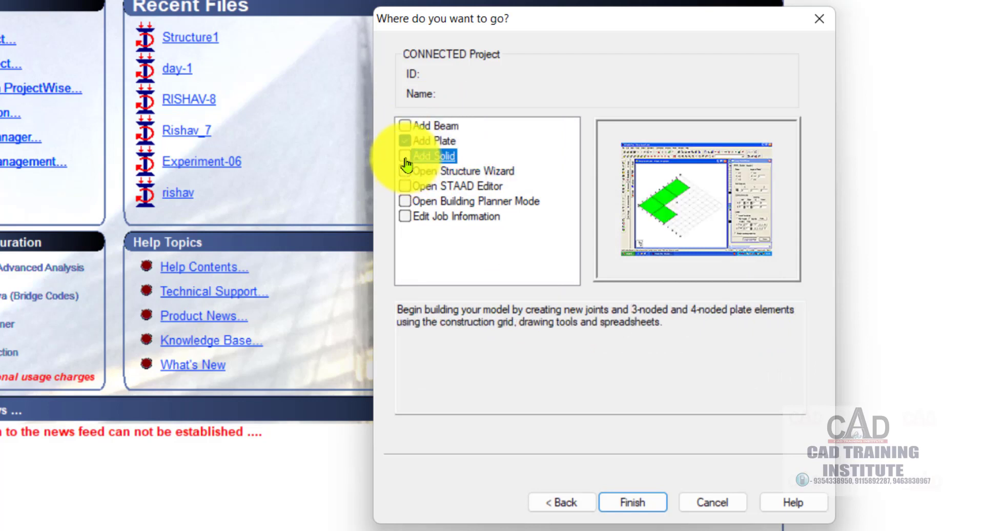
{"action": "left_click", "coordinate": [406, 156]}
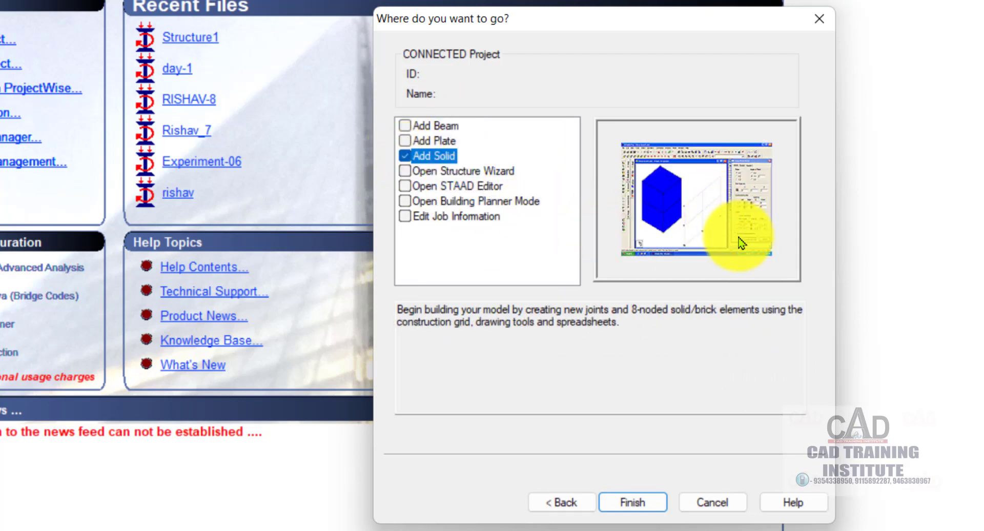
{"action": "left_click", "coordinate": [403, 128]}
{"action": "left_click", "coordinate": [404, 141]}
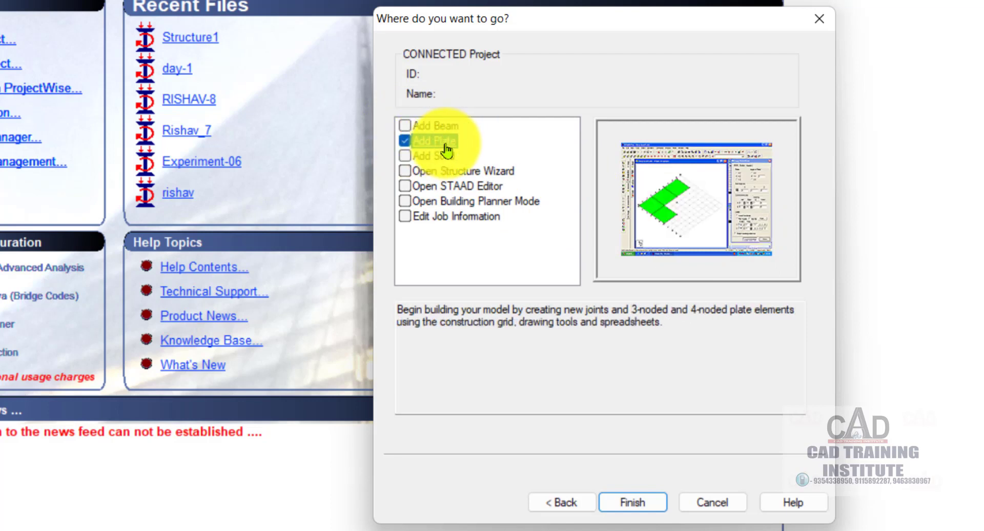
{"action": "left_click", "coordinate": [405, 156]}
{"action": "left_click", "coordinate": [405, 126]}
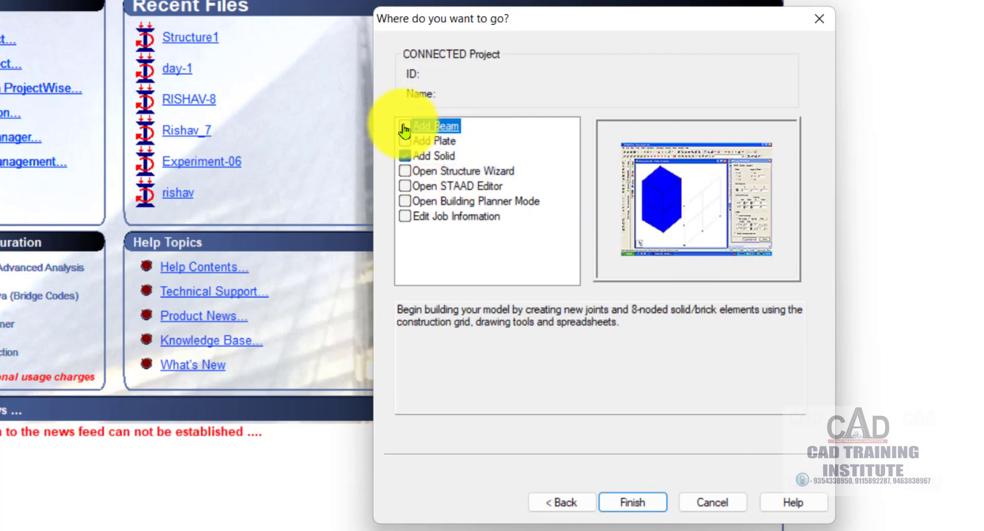
{"action": "left_click", "coordinate": [635, 502]}
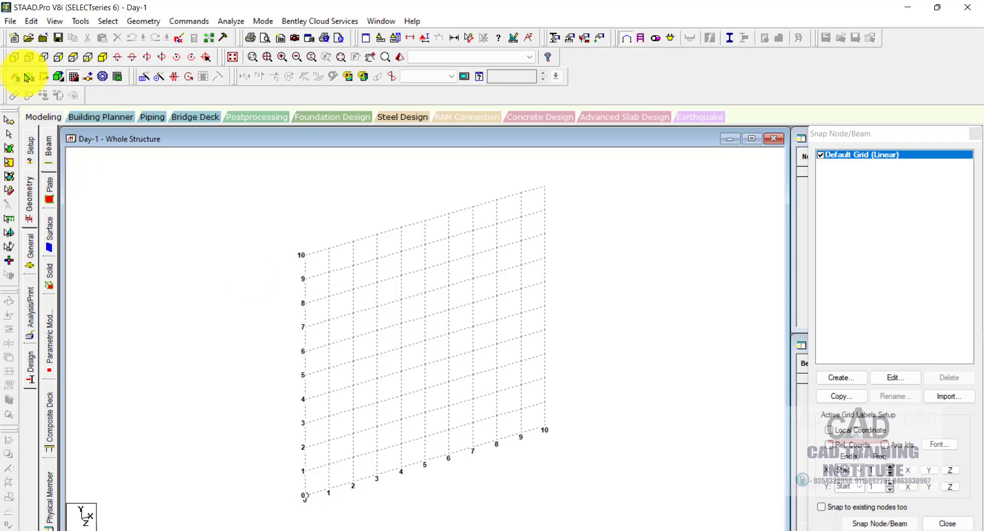
Step: Set the default linear grid's right-side construction lines to 6 along X and 7 along Y
{"action": "left_click", "coordinate": [30, 79]}
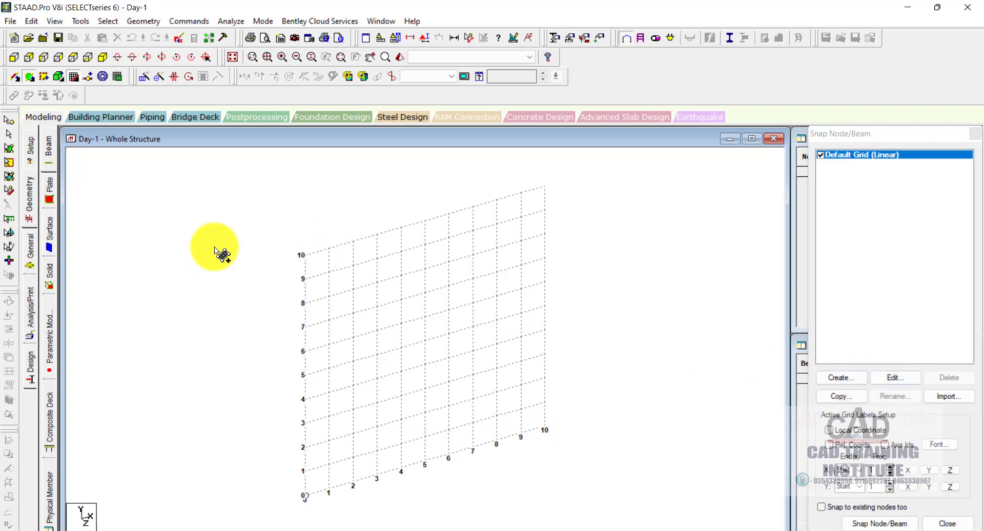
{"action": "left_click", "coordinate": [892, 379]}
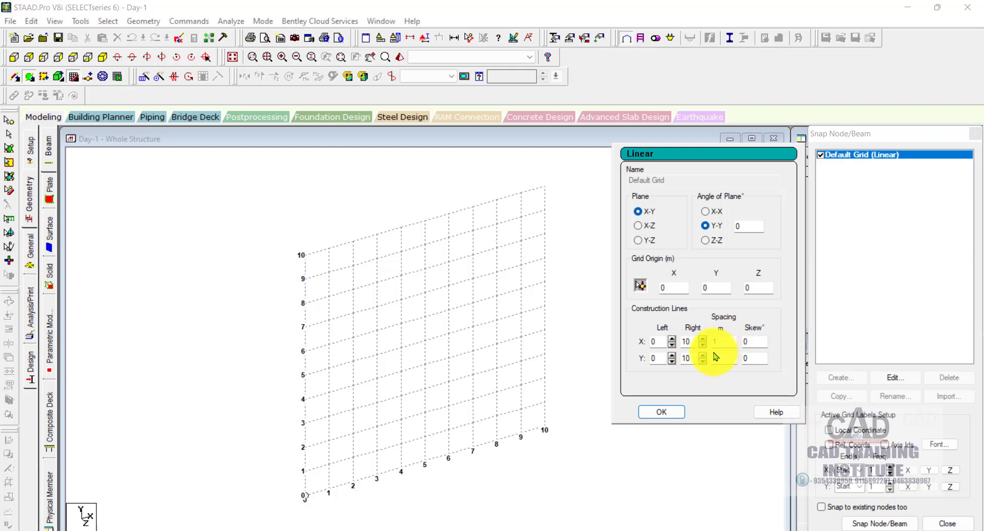
{"action": "left_click", "coordinate": [703, 346]}
{"action": "left_click", "coordinate": [703, 345]}
{"action": "left_click", "coordinate": [703, 346]}
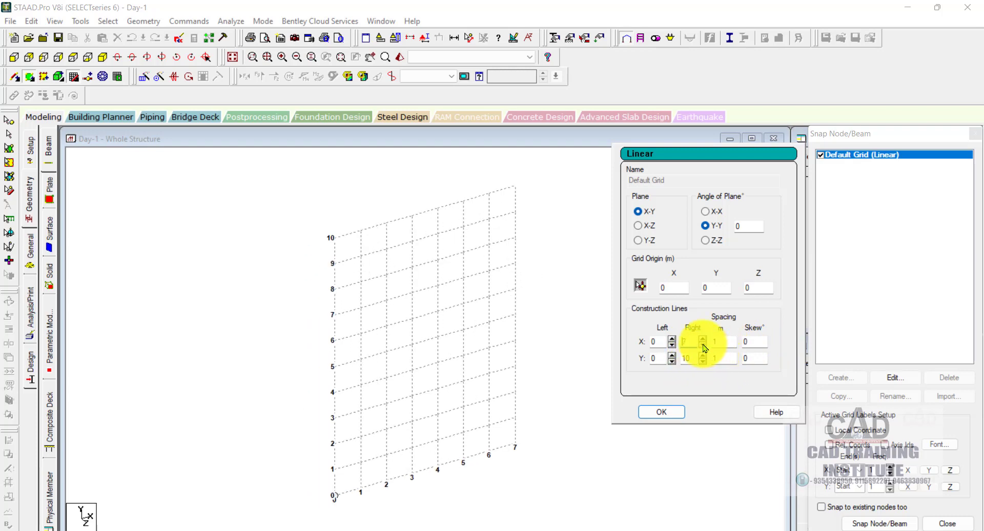
{"action": "left_click", "coordinate": [703, 345]}
{"action": "left_click", "coordinate": [703, 362]}
{"action": "left_click", "coordinate": [703, 361]}
{"action": "left_click", "coordinate": [703, 360]}
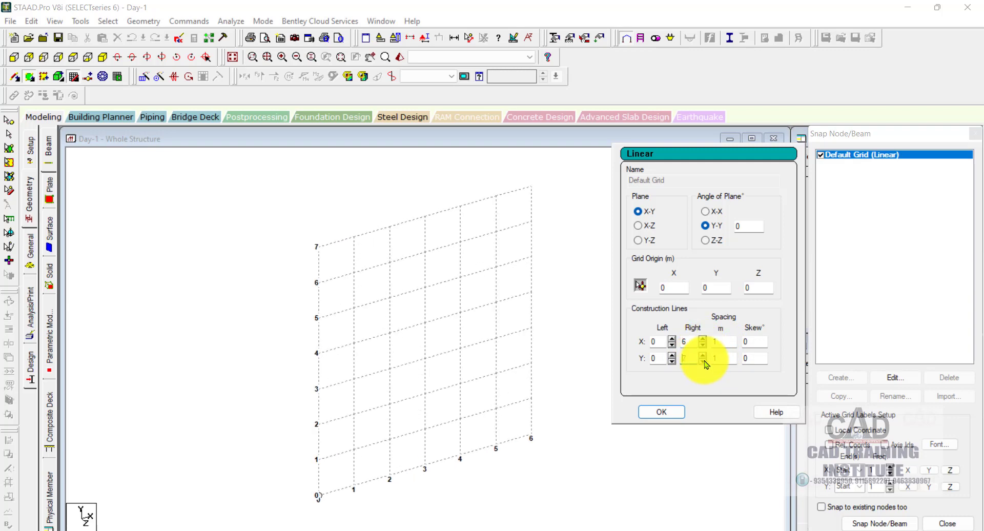
{"action": "left_click", "coordinate": [667, 412]}
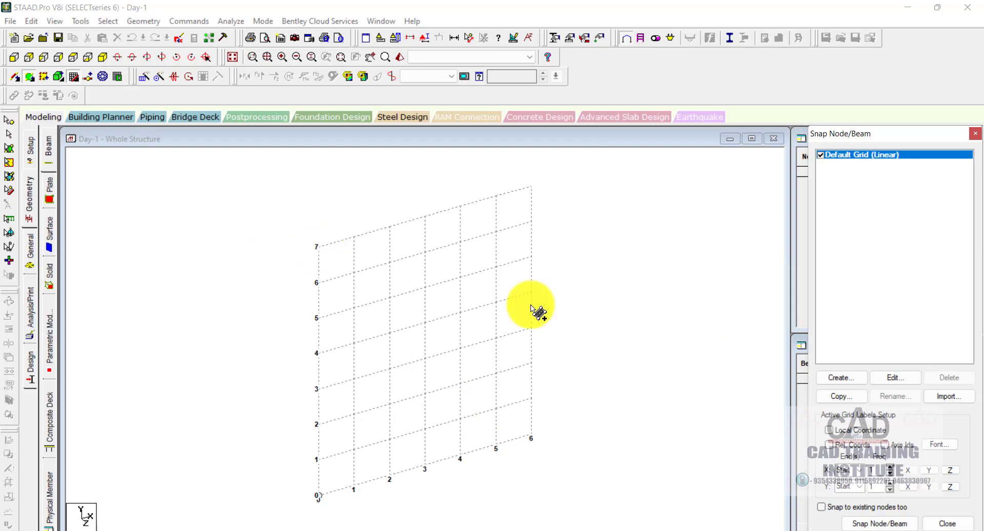
Step: Set the default grid's construction line spacing to 2 m in both X and Y
{"action": "left_click", "coordinate": [892, 378]}
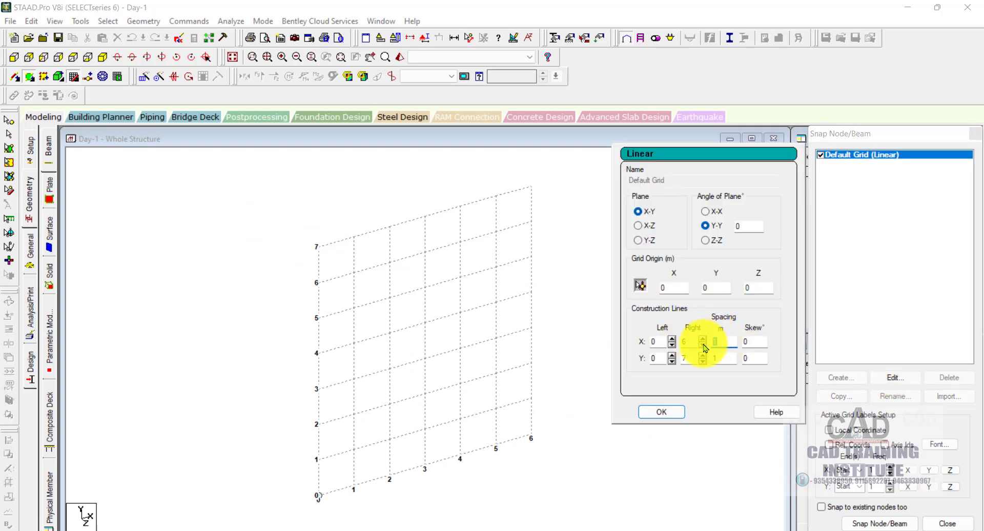
{"action": "type", "text": "2"}
{"action": "double_click", "coordinate": [722, 358]}
{"action": "type", "text": "2"}
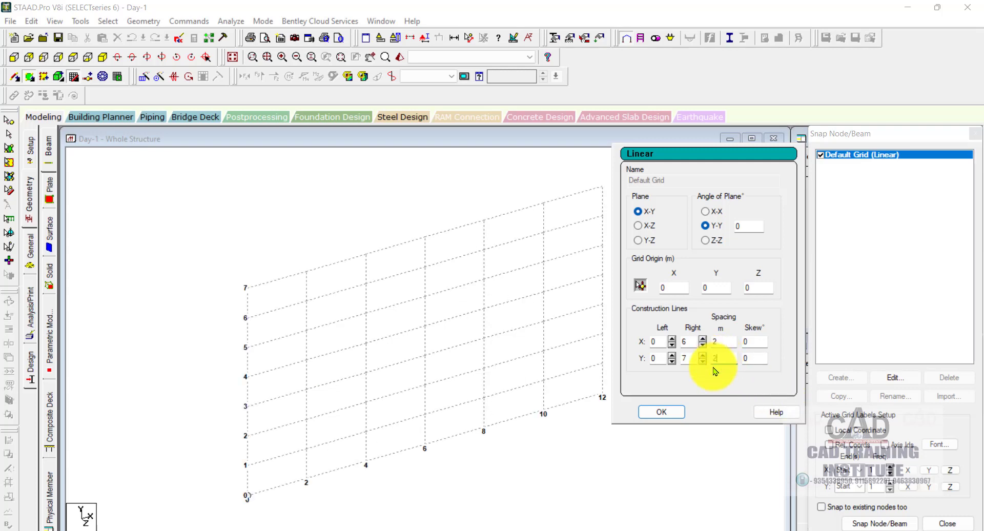
{"action": "left_click", "coordinate": [660, 412]}
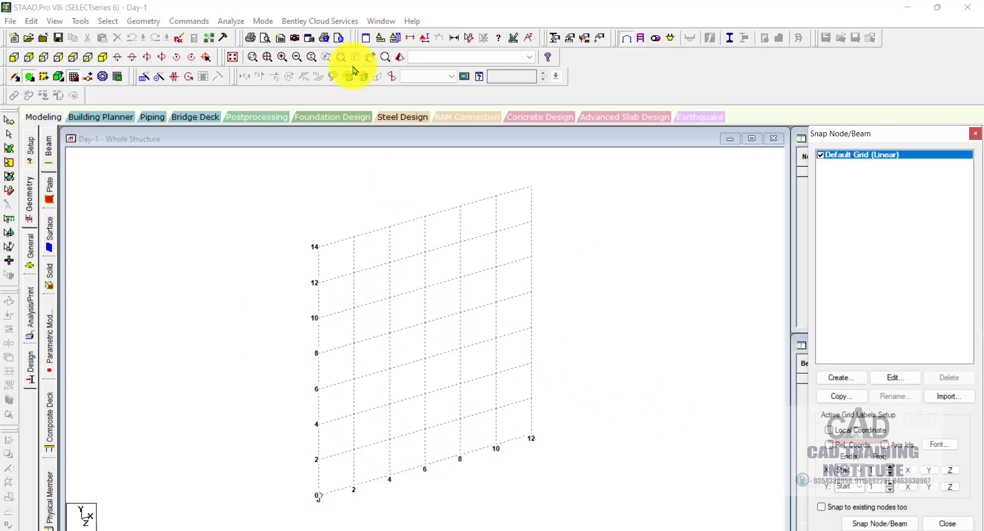
Step: Try Inch and Pound as the current input units, but restore and accept Meter and KiloNewton
{"action": "left_click", "coordinate": [382, 40]}
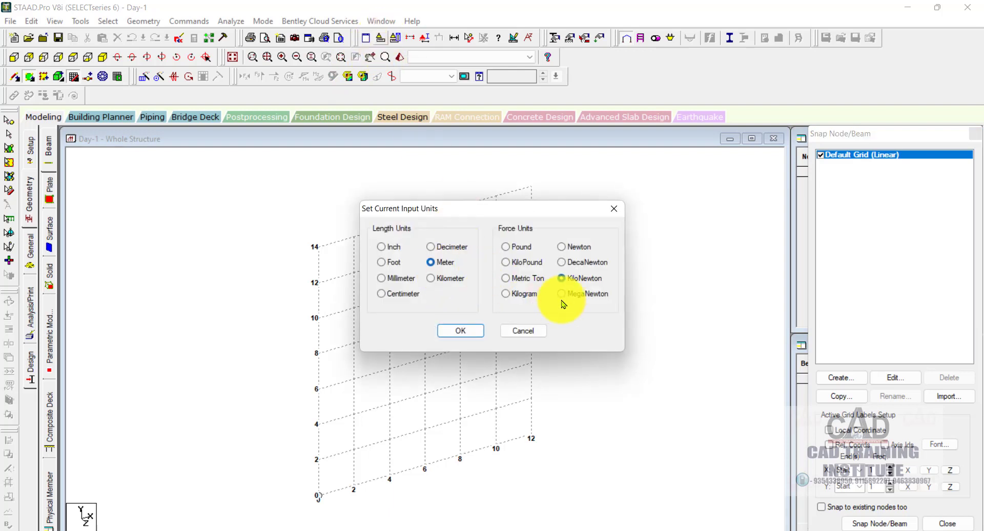
{"action": "left_click", "coordinate": [382, 248]}
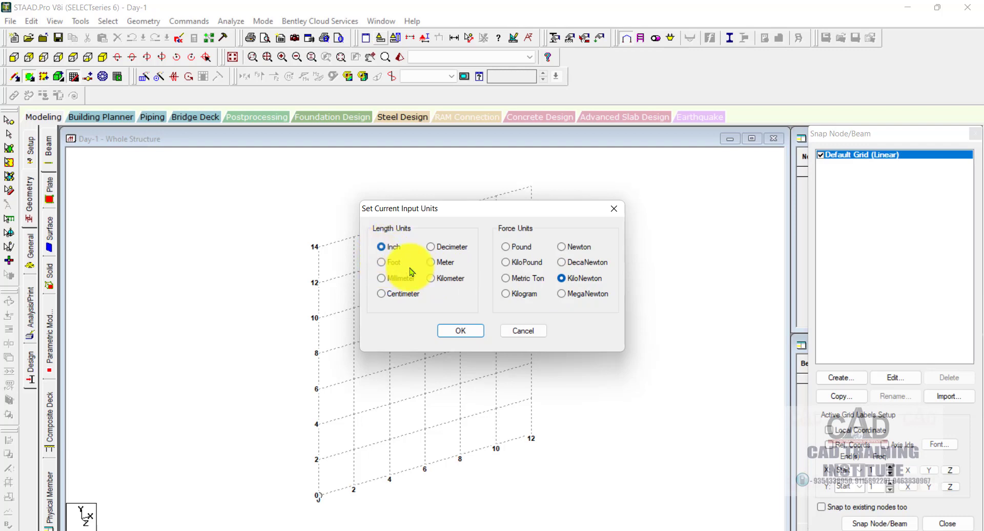
{"action": "left_click", "coordinate": [507, 248]}
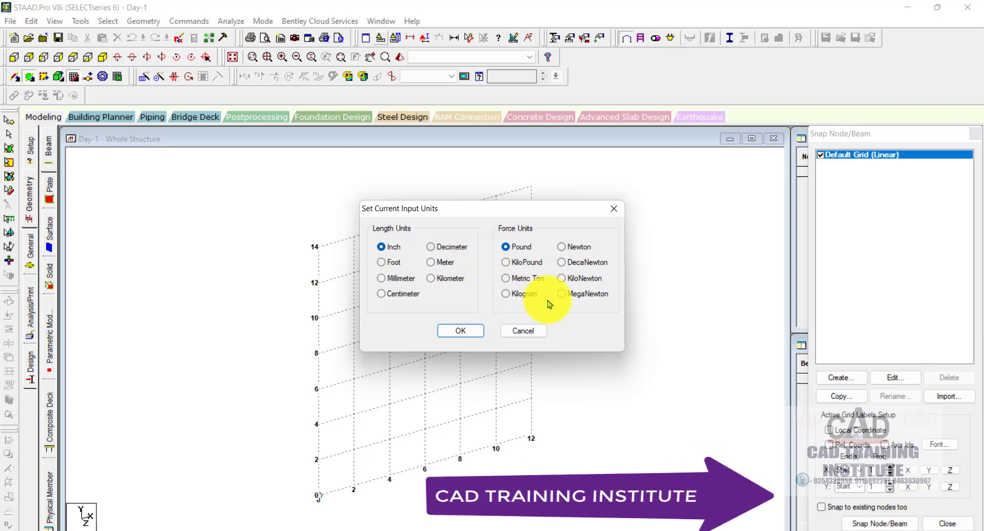
{"action": "left_click", "coordinate": [435, 262]}
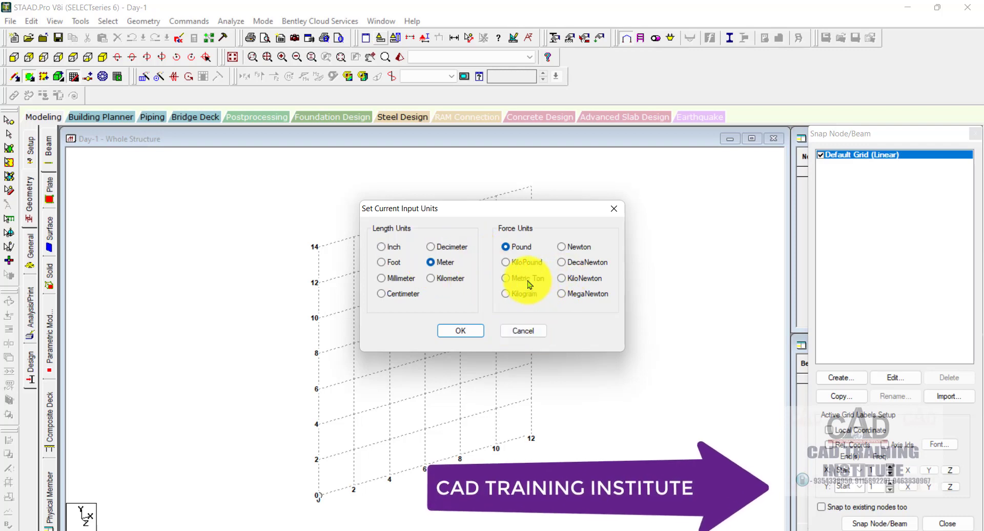
{"action": "left_click", "coordinate": [562, 278]}
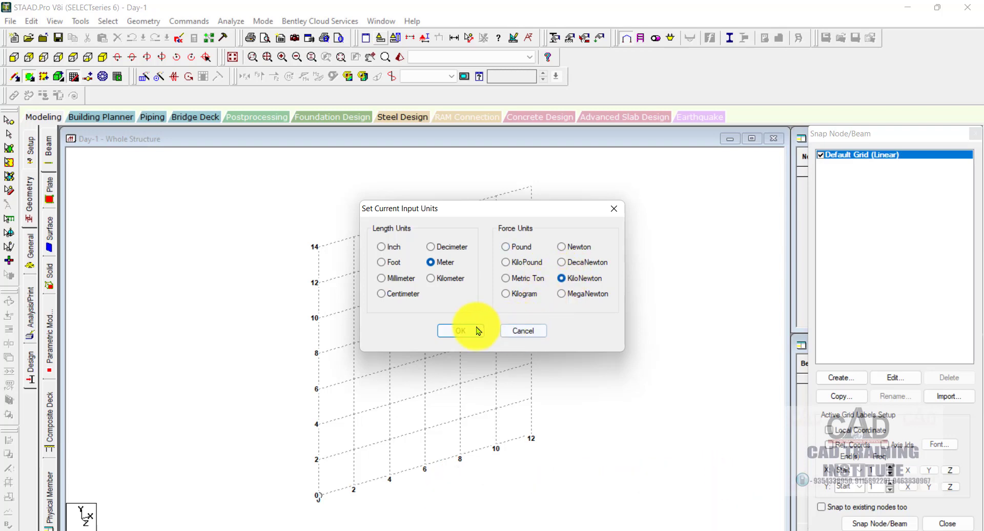
{"action": "left_click", "coordinate": [469, 331]}
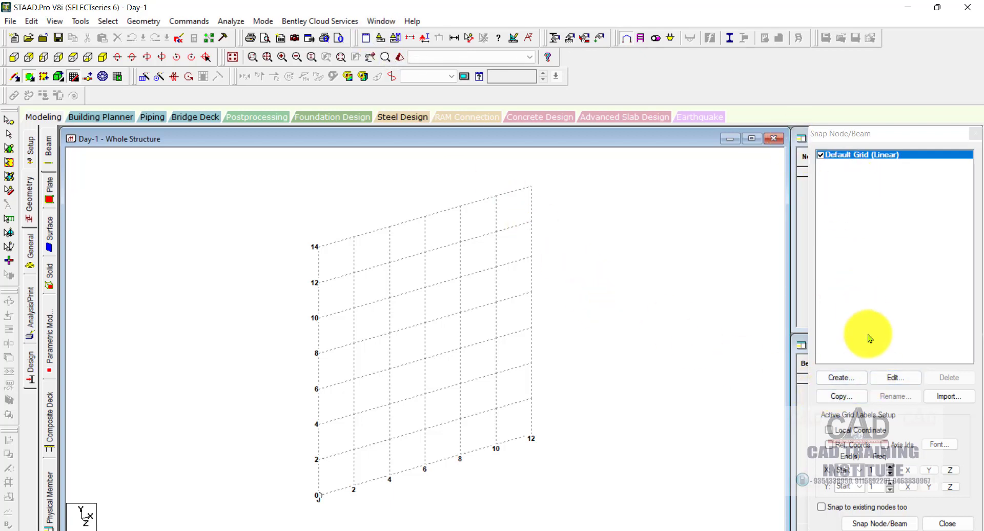
Step: Define a new radial grid in the X-Z plane with Radius 1 of 30 m and 4 bays between the radii
{"action": "left_click", "coordinate": [847, 379]}
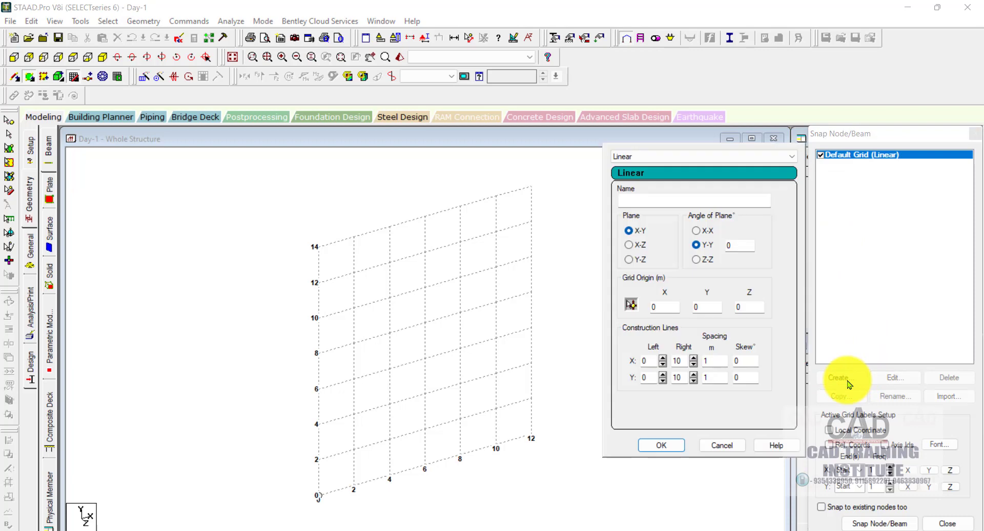
{"action": "left_click", "coordinate": [665, 162]}
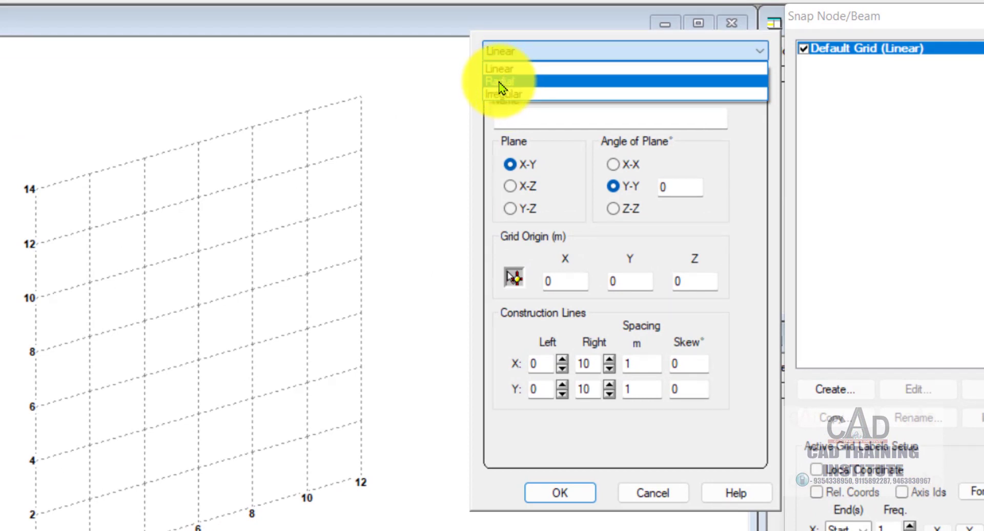
{"action": "left_click", "coordinate": [499, 83]}
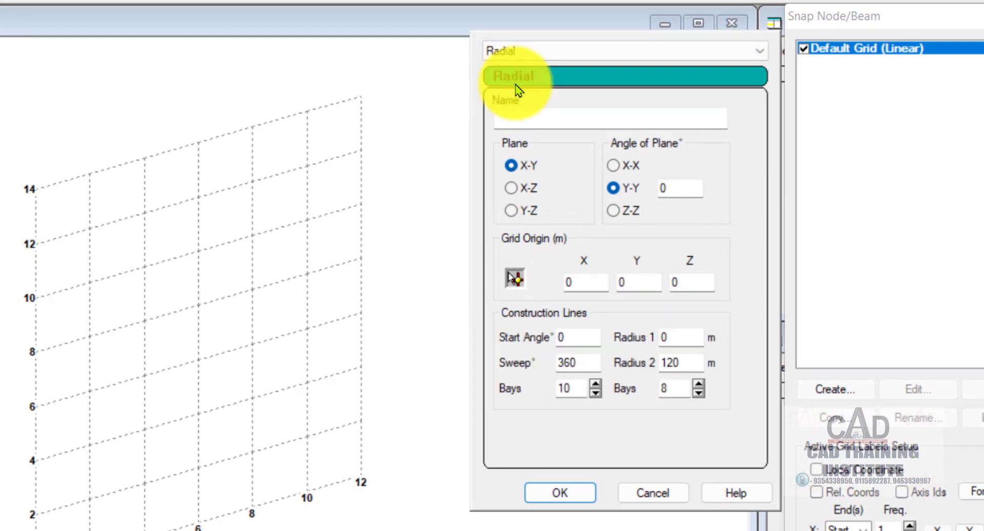
{"action": "left_click", "coordinate": [521, 168]}
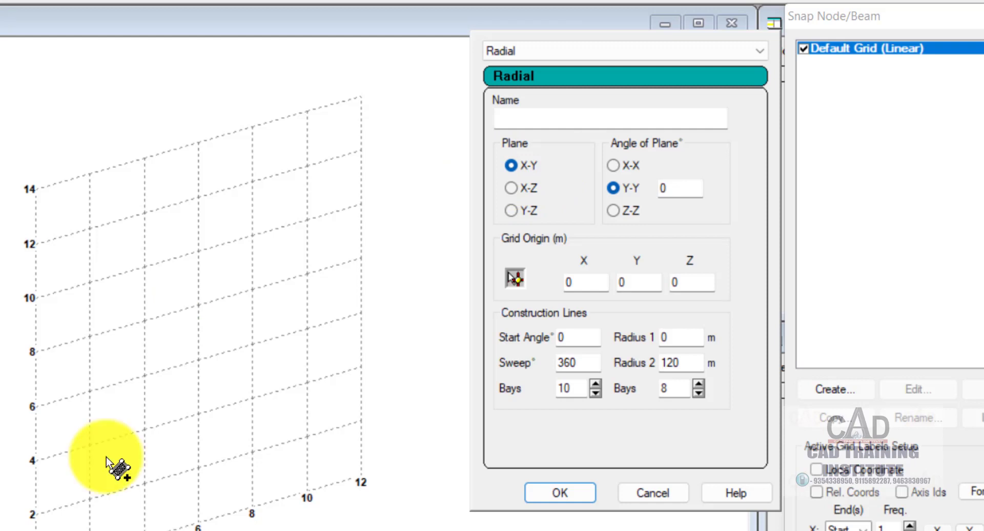
{"action": "left_click", "coordinate": [512, 190]}
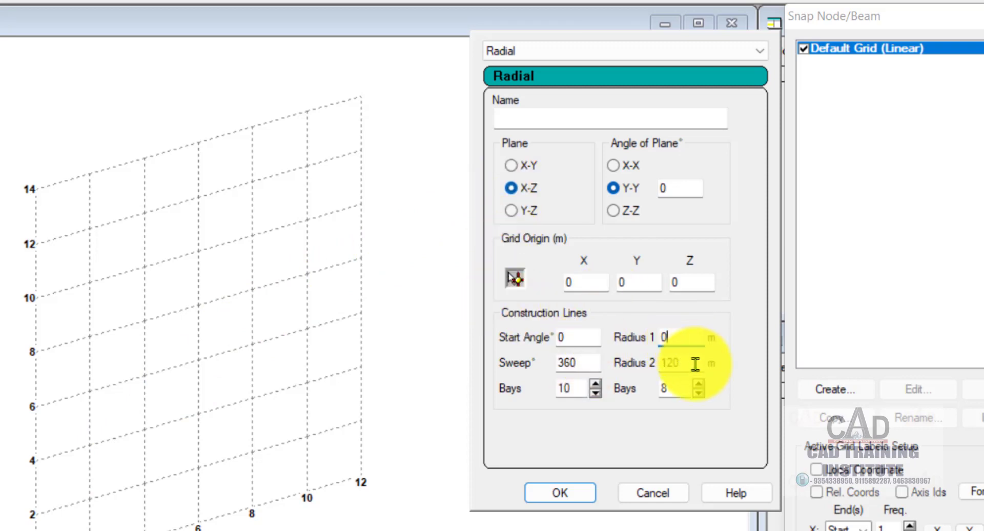
{"action": "double_click", "coordinate": [680, 339]}
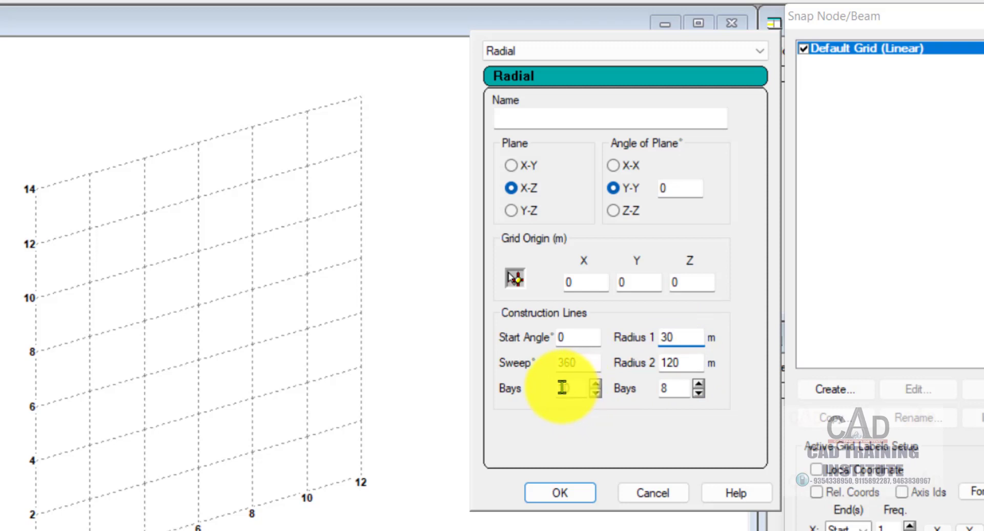
{"action": "left_click", "coordinate": [679, 391]}
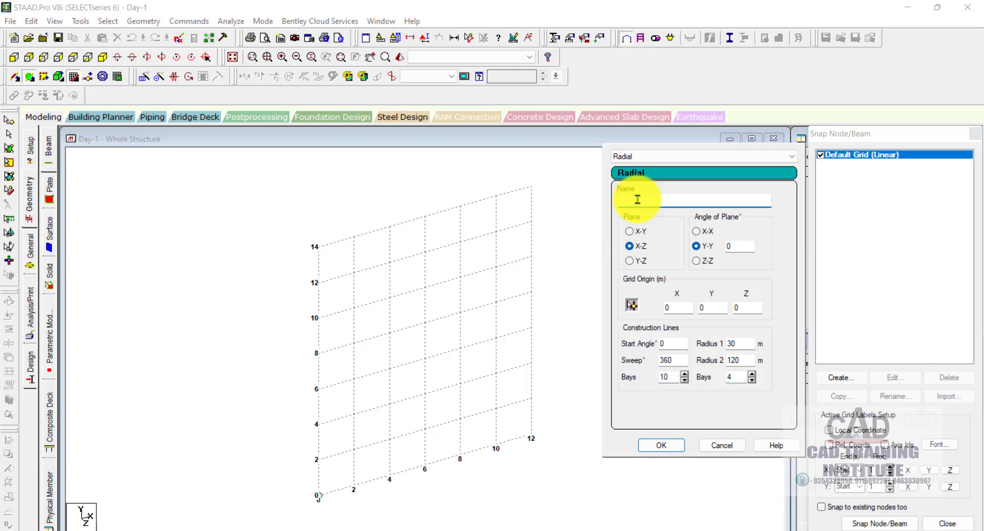
Step: Create the radial grid under the name circulars and activate it in place of the default grid
{"action": "type", "text": "ci"}
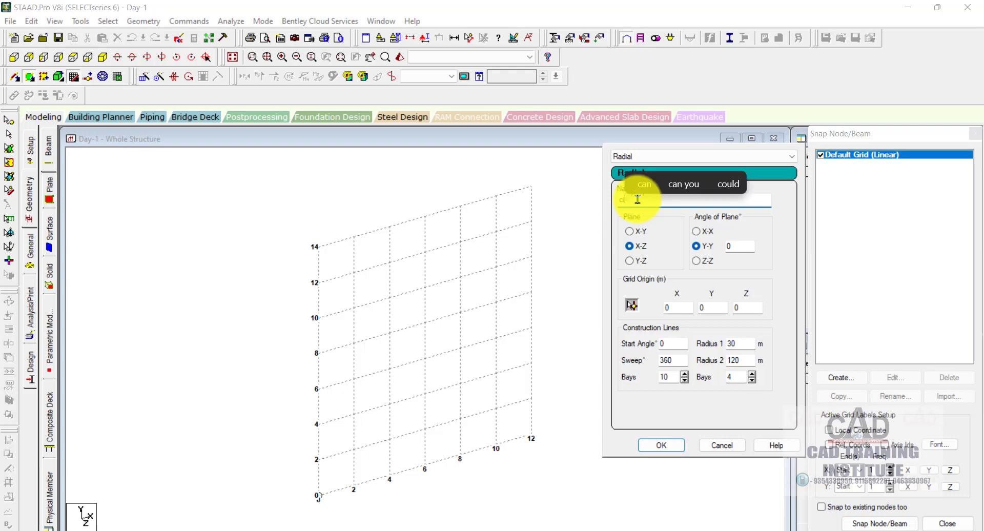
{"action": "type", "text": "rcular"}
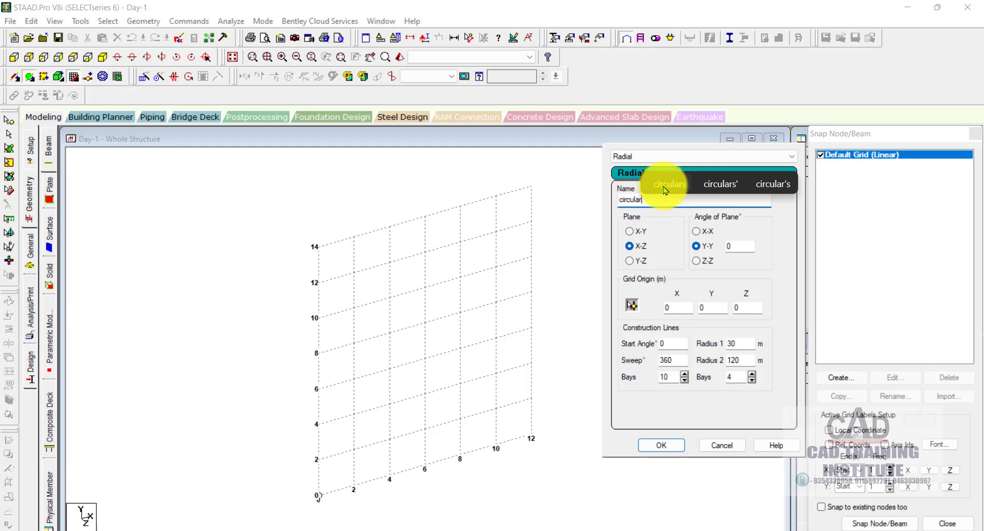
{"action": "left_click", "coordinate": [668, 184]}
{"action": "left_click", "coordinate": [669, 449]}
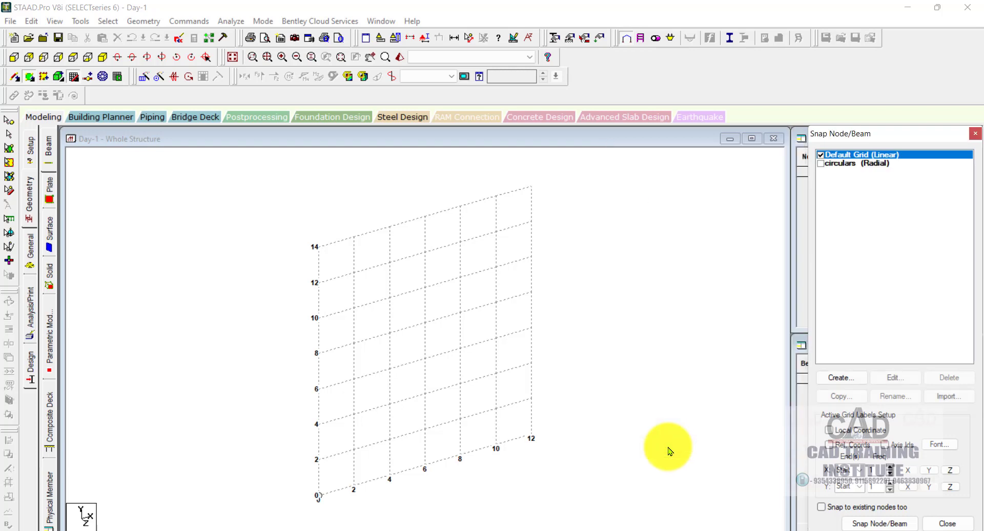
{"action": "left_click", "coordinate": [820, 164]}
{"action": "left_click", "coordinate": [821, 163]}
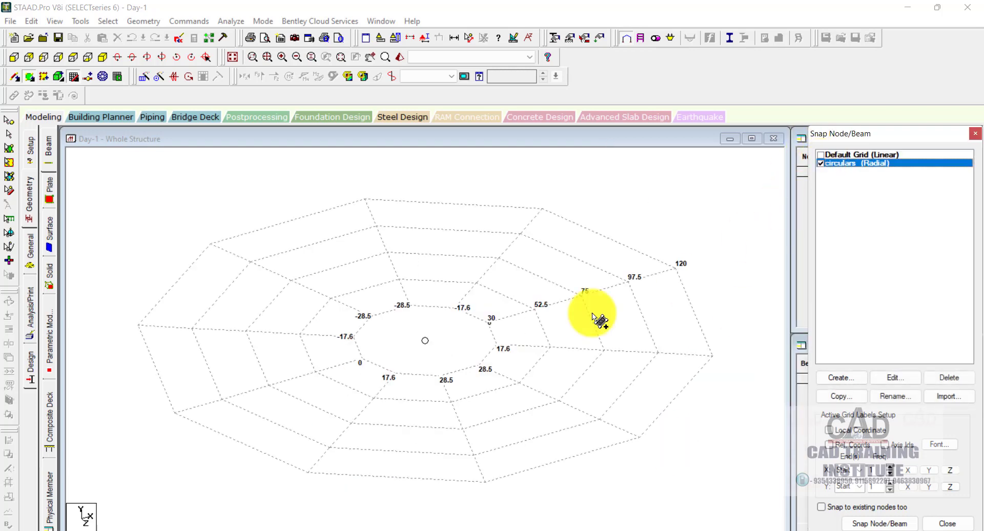
{"action": "left_click_drag", "start_coordinate": [535, 381], "coordinate": [449, 322]}
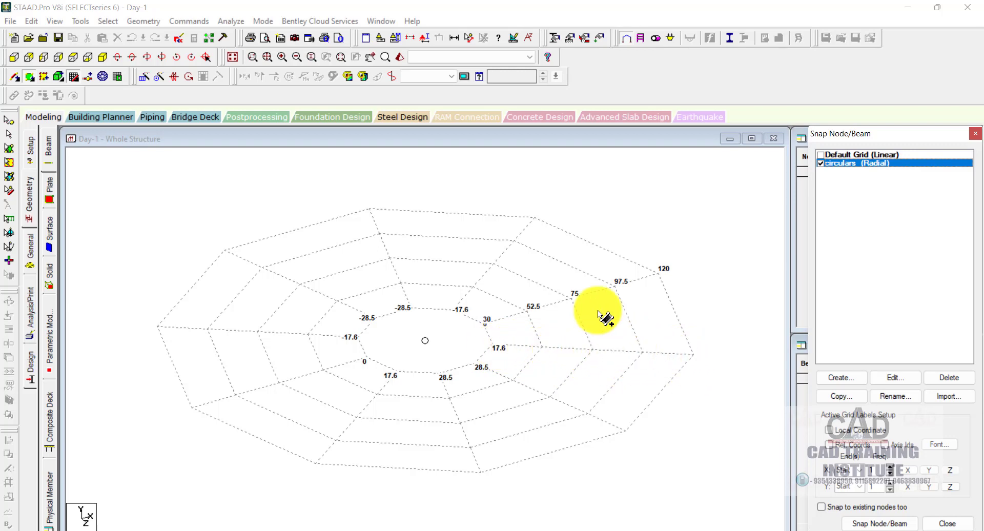
{"action": "left_click", "coordinate": [899, 379]}
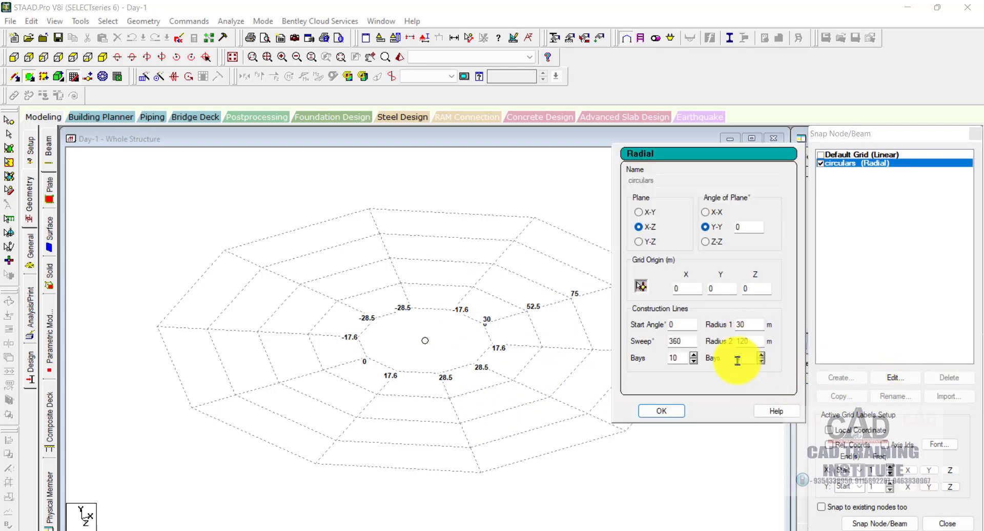
{"action": "left_click", "coordinate": [742, 359]}
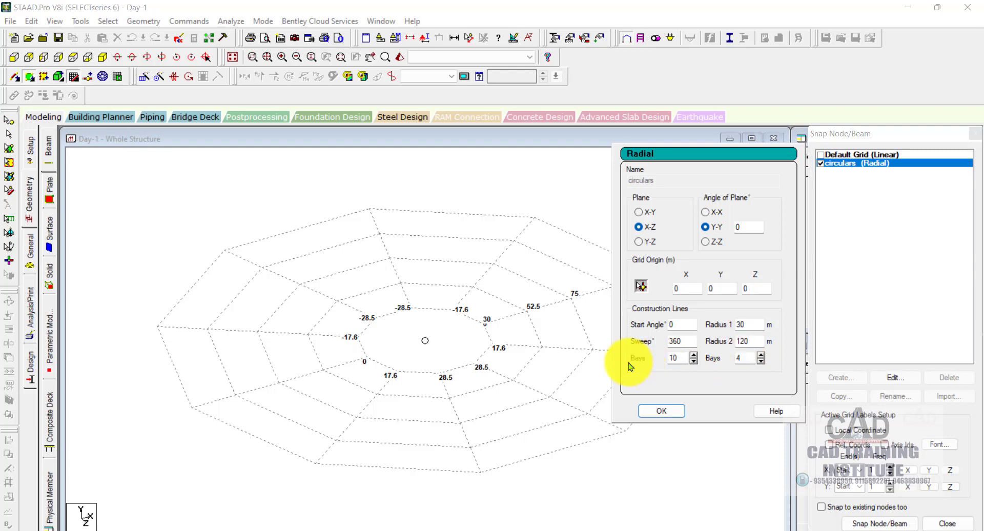
{"action": "left_click", "coordinate": [658, 408]}
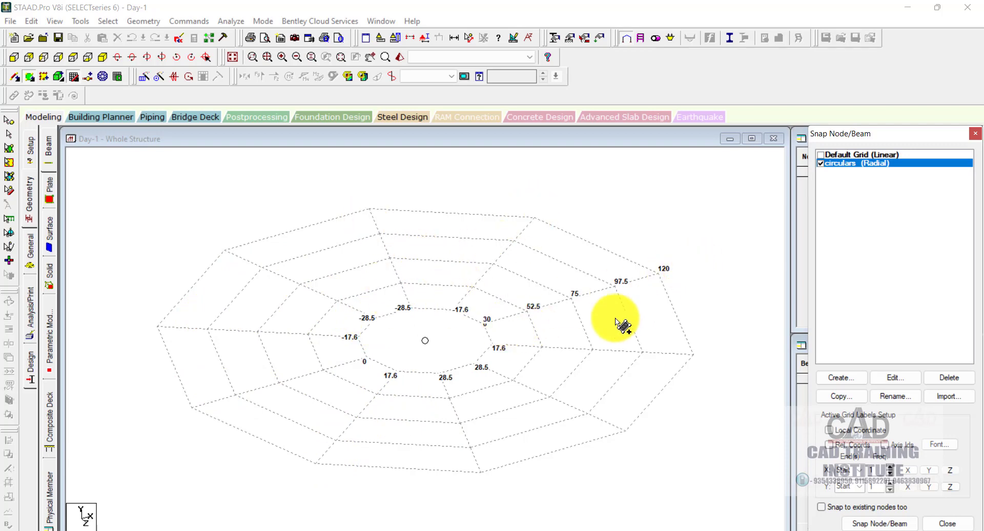
Step: Edit the circulars radial grid so that its Radius 1 is 0 m
{"action": "left_click", "coordinate": [890, 382]}
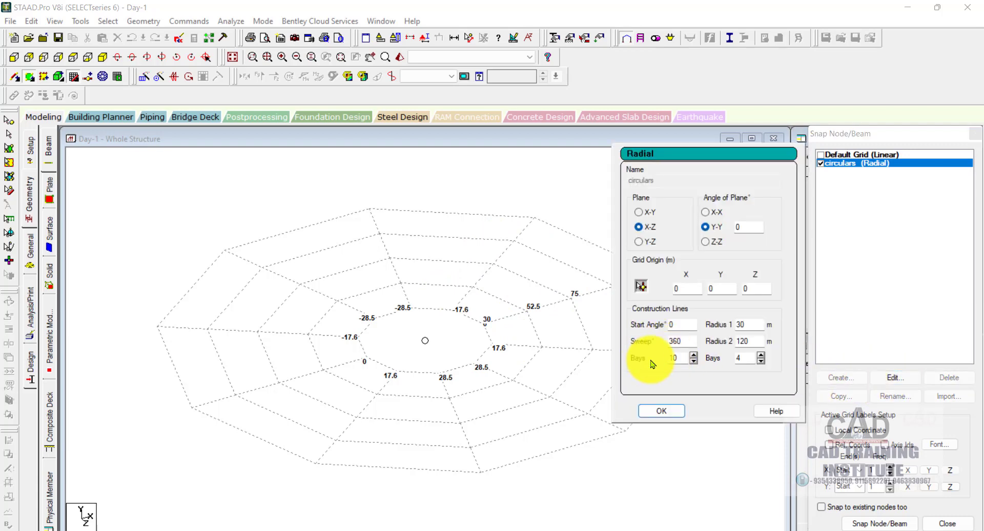
{"action": "double_click", "coordinate": [739, 324]}
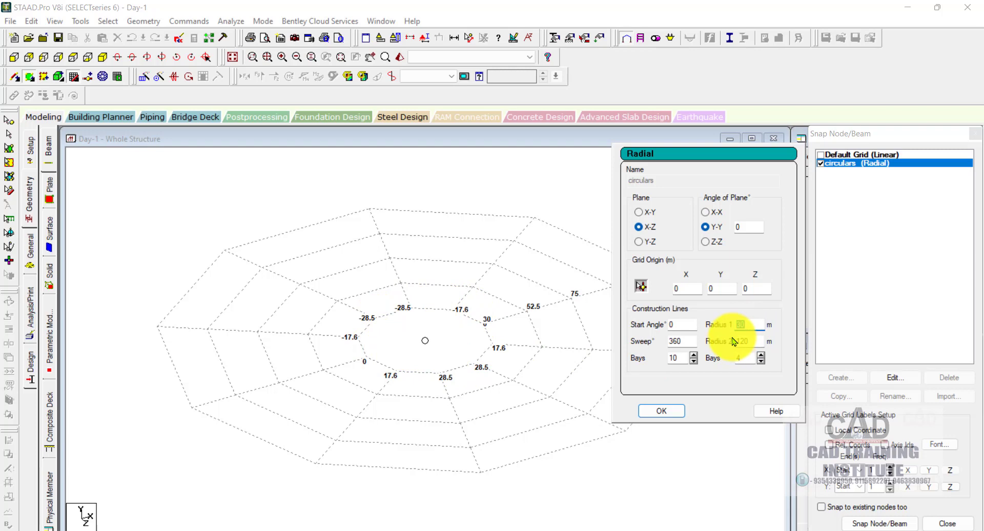
{"action": "type", "text": "0"}
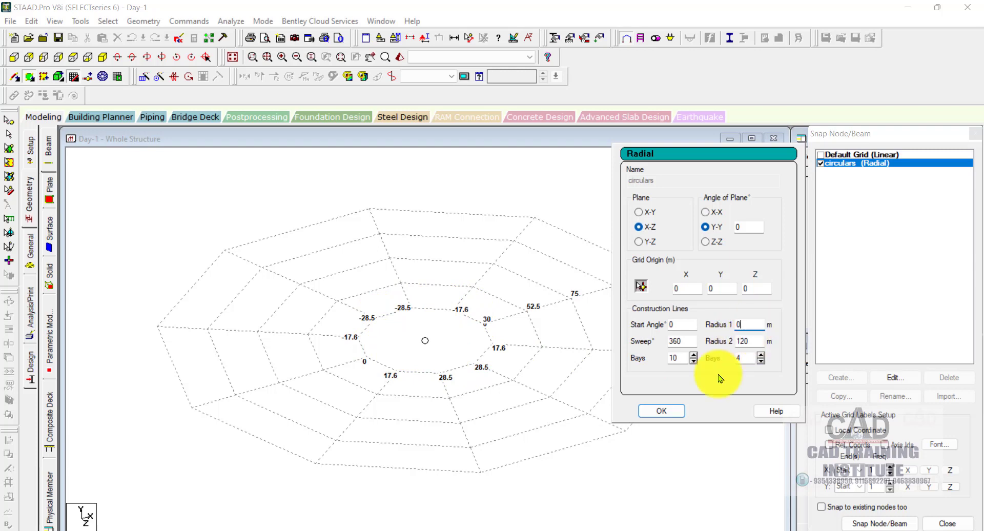
{"action": "left_click", "coordinate": [661, 411]}
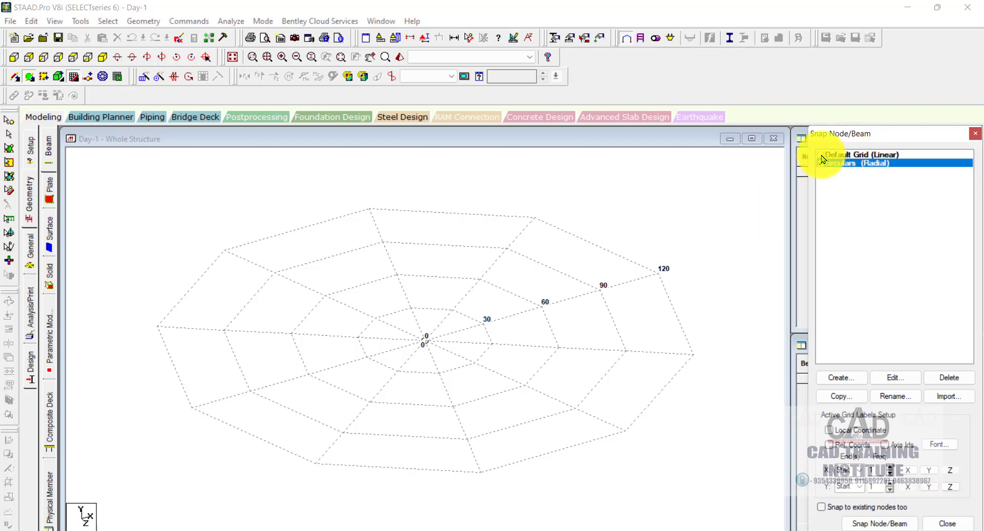
Step: Define a new irregular grid in the X-Z plane with relative gridline distances 3 5 3 in X and 2 3 2 in Z
{"action": "left_click", "coordinate": [851, 377]}
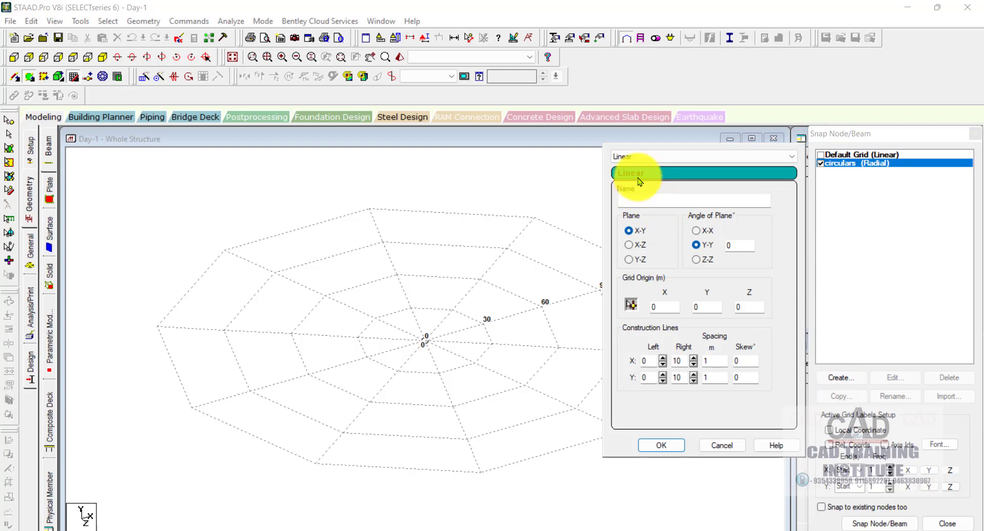
{"action": "left_click", "coordinate": [640, 157]}
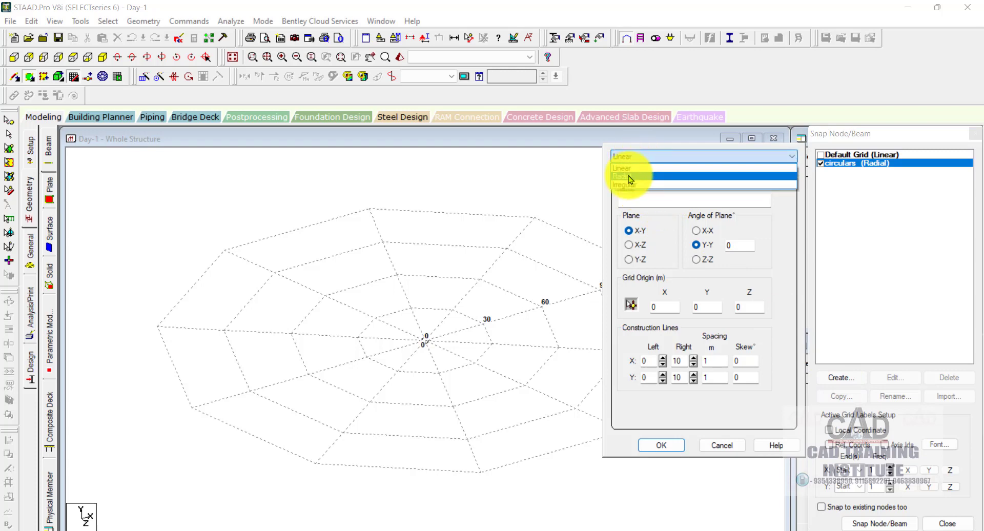
{"action": "left_click", "coordinate": [633, 185]}
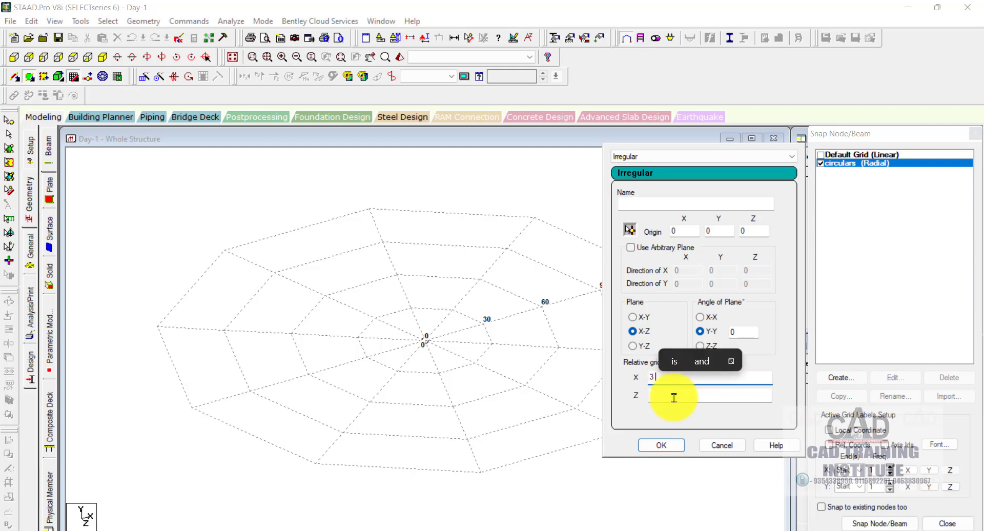
{"action": "type", "text": "5"}
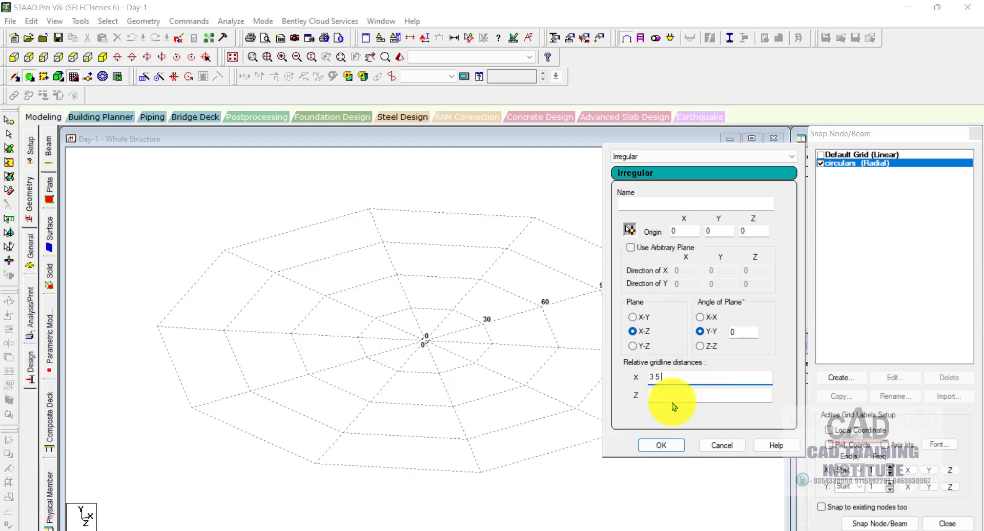
{"action": "type", "text": " 3"}
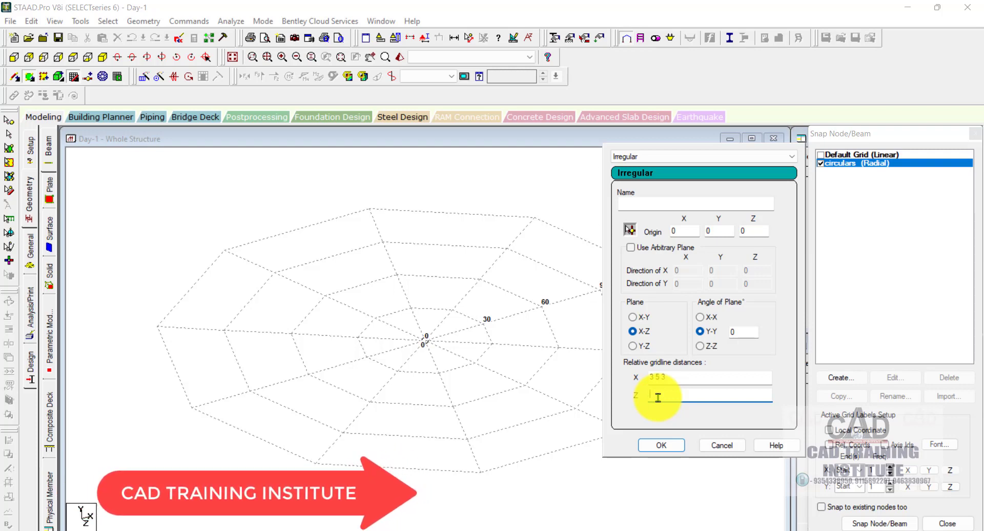
{"action": "type", "text": "2 "}
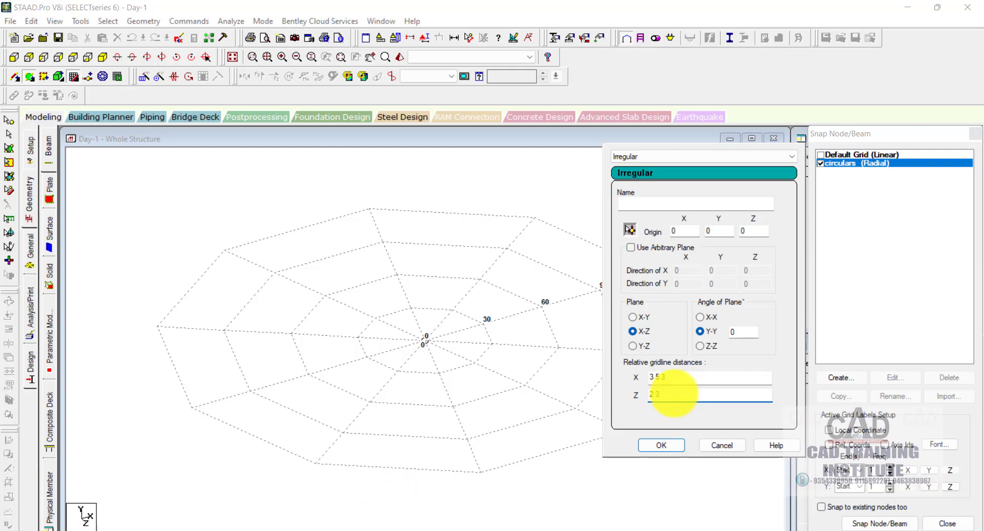
{"action": "type", "text": "3 2"}
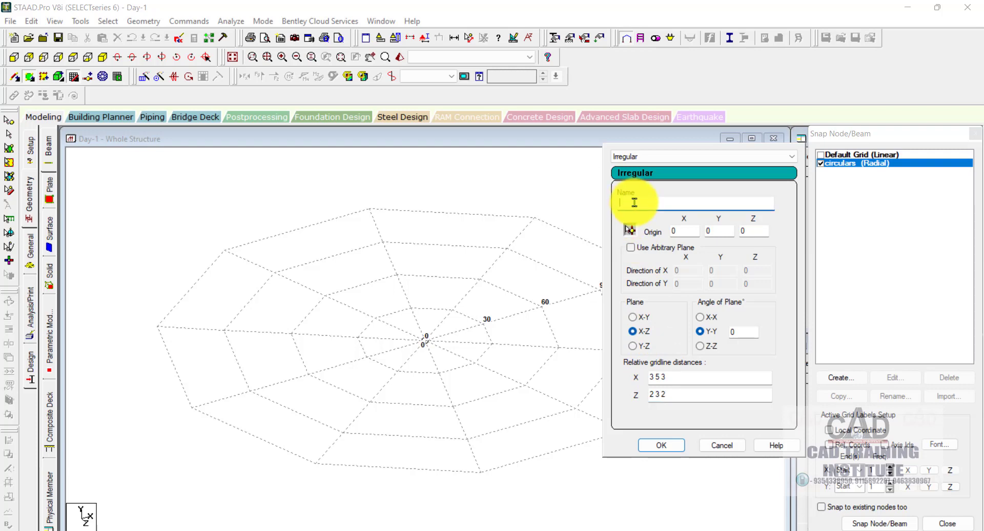
Step: Create the irregular grid under the name irregular and activate it in place of the circulars grid
{"action": "type", "text": "ir"}
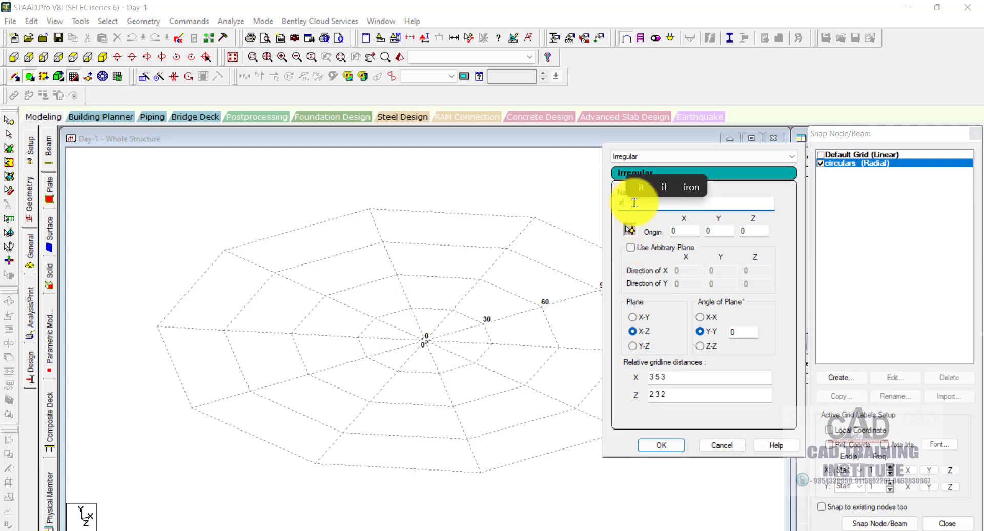
{"action": "type", "text": "regular"}
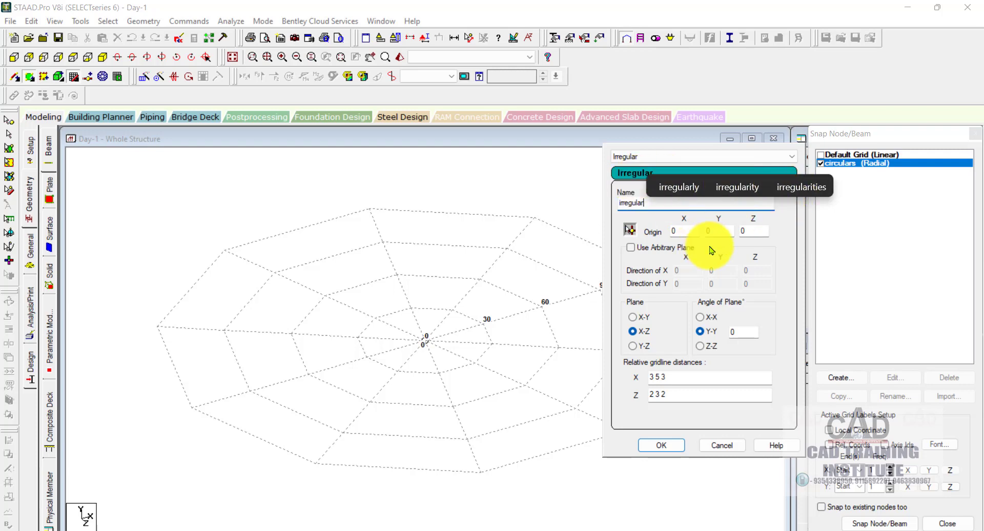
{"action": "left_click", "coordinate": [661, 444]}
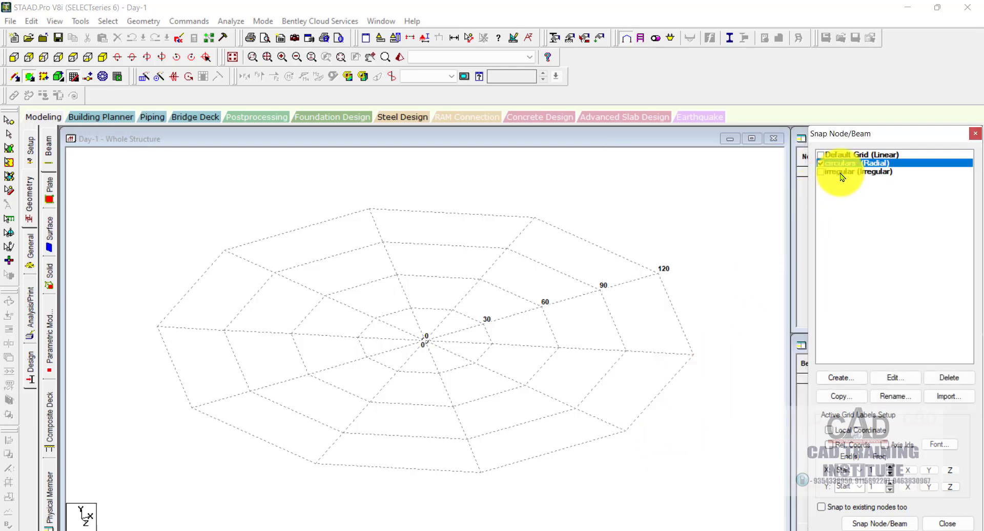
{"action": "left_click", "coordinate": [821, 172]}
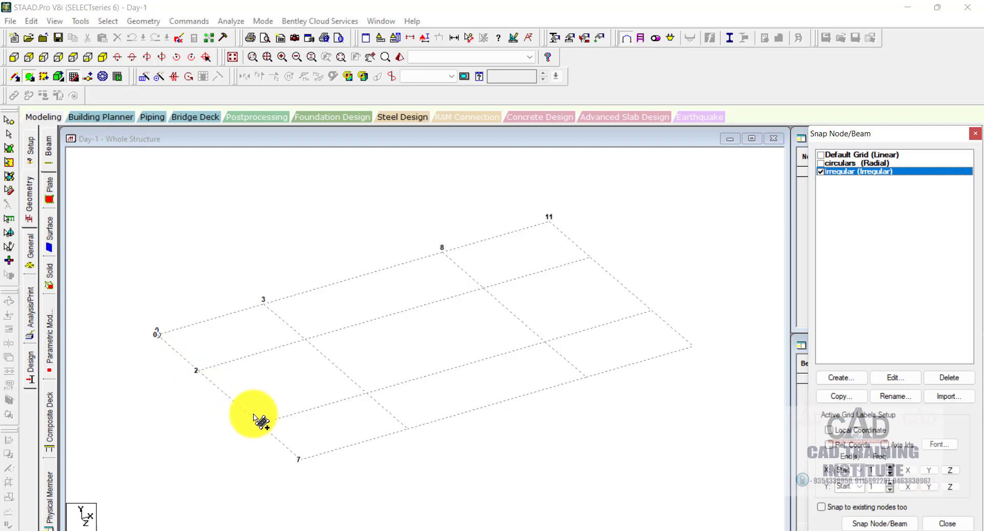
{"action": "scroll", "coordinate": [468, 339], "scroll_direction": "down", "scroll_amount": 1}
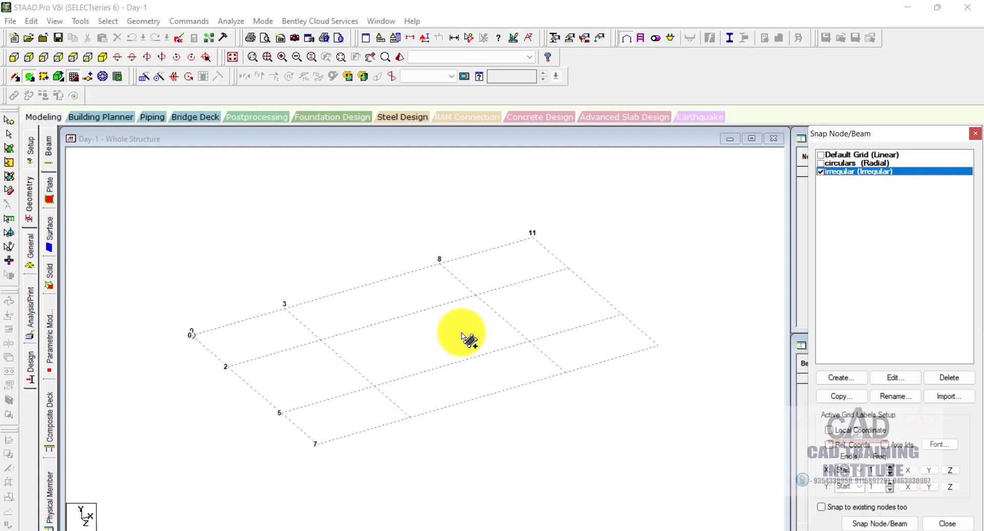
Step: Draw a closed loop of beams around the irregular grid's 11 m by 7 m perimeter and end node/beam snapping
{"action": "left_click", "coordinate": [16, 78]}
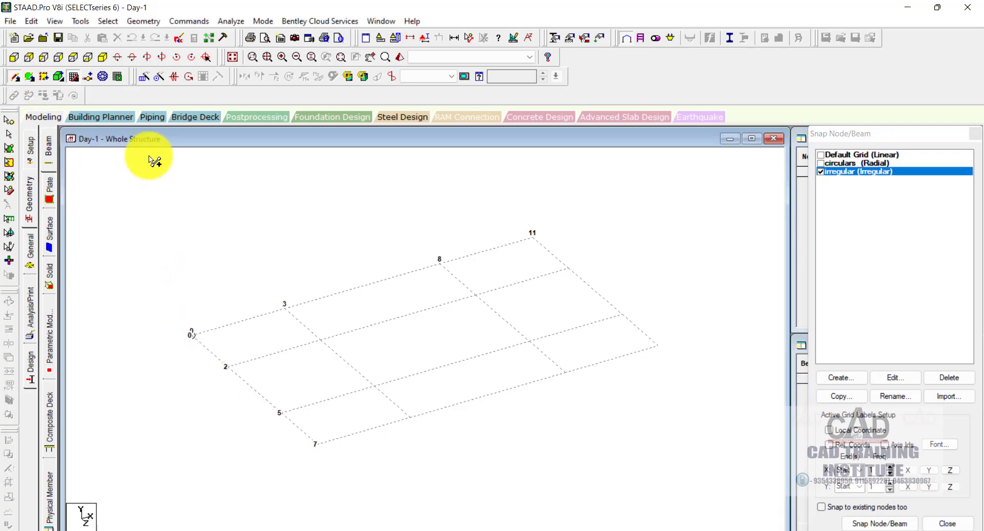
{"action": "left_click", "coordinate": [76, 80]}
{"action": "left_click", "coordinate": [75, 80]}
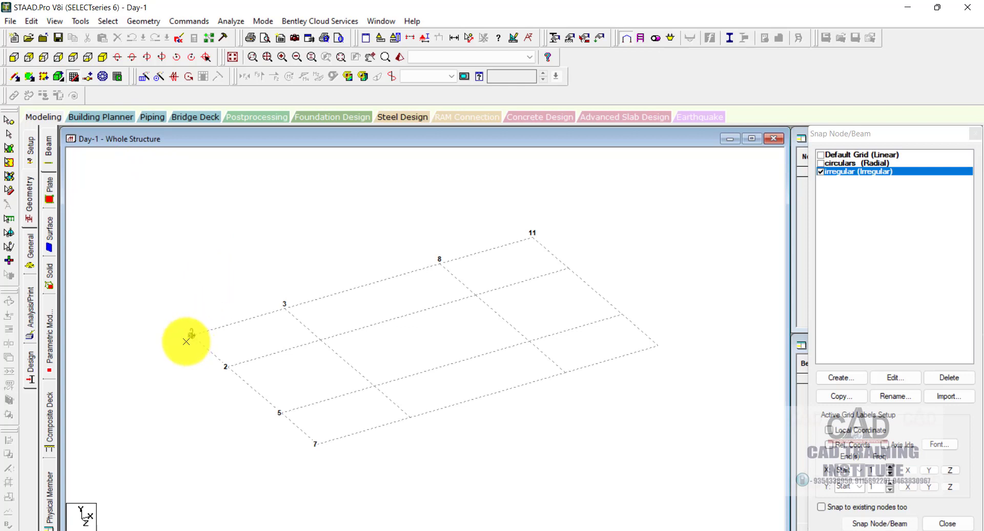
{"action": "left_click", "coordinate": [191, 335]}
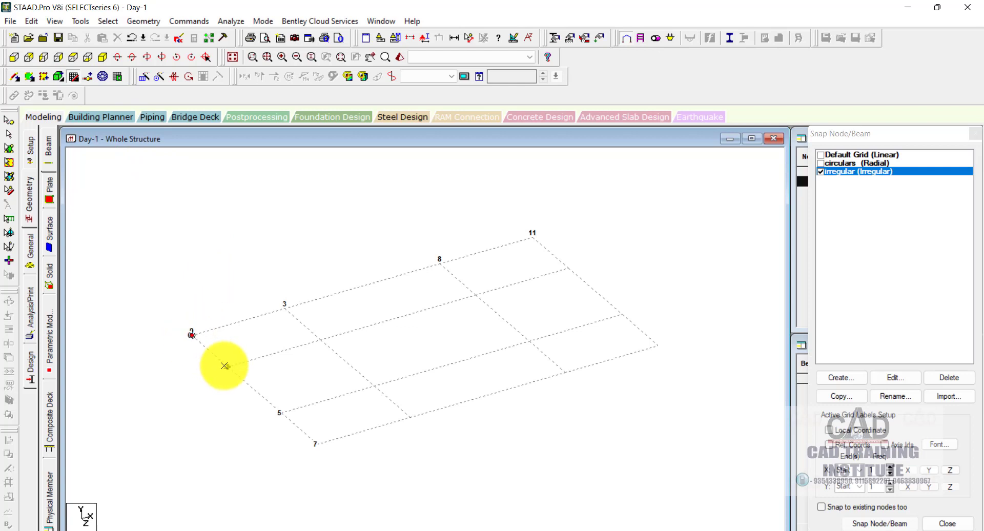
{"action": "left_click", "coordinate": [317, 443]}
{"action": "left_click", "coordinate": [657, 345]}
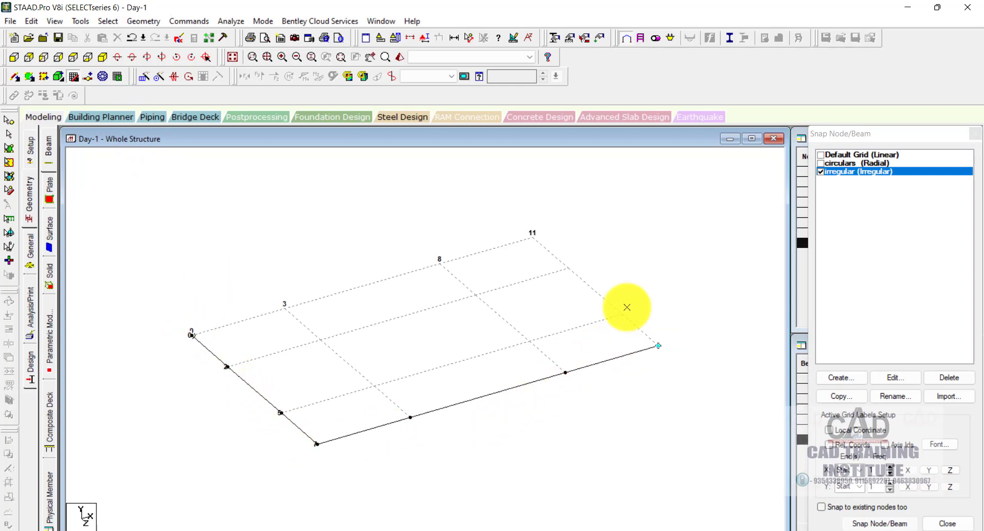
{"action": "left_click", "coordinate": [533, 237]}
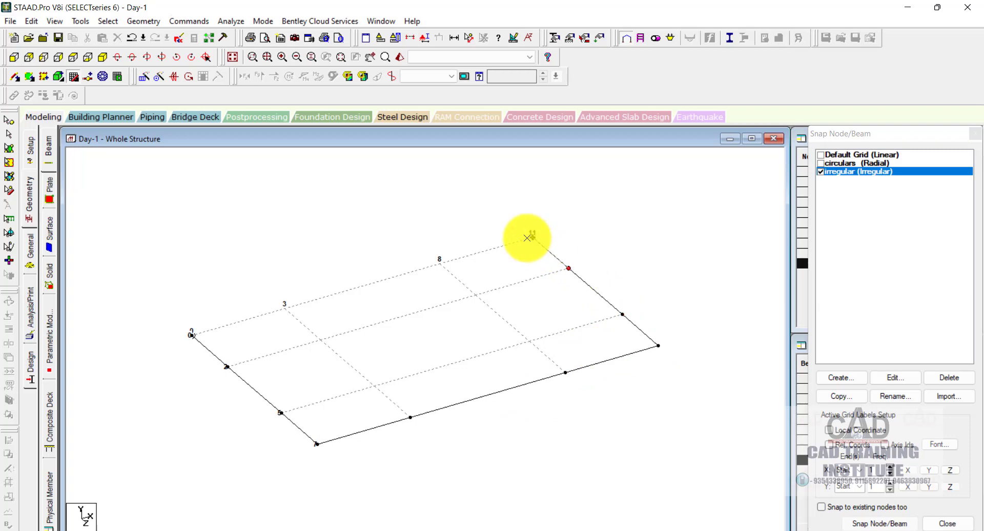
{"action": "left_click", "coordinate": [439, 262]}
{"action": "left_click", "coordinate": [266, 303]}
{"action": "left_click", "coordinate": [185, 333]}
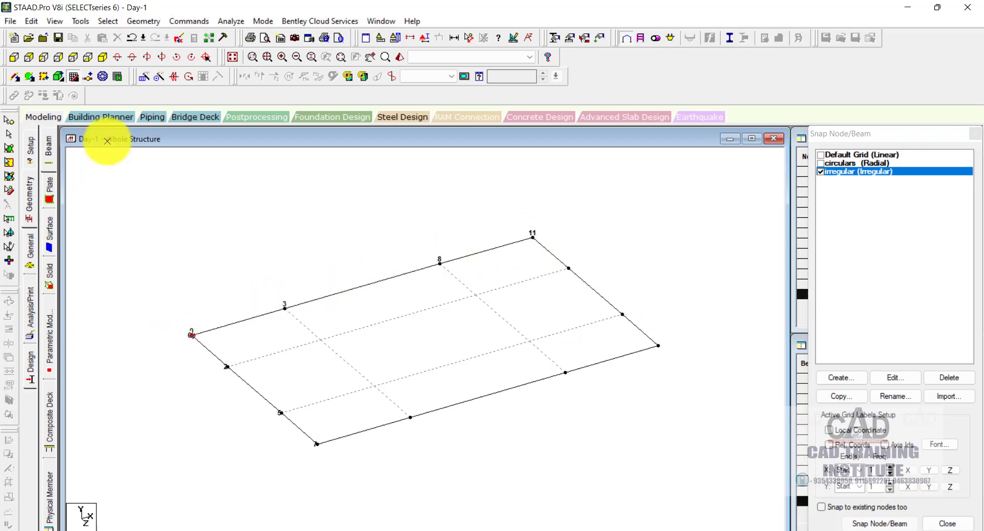
{"action": "left_click", "coordinate": [75, 79]}
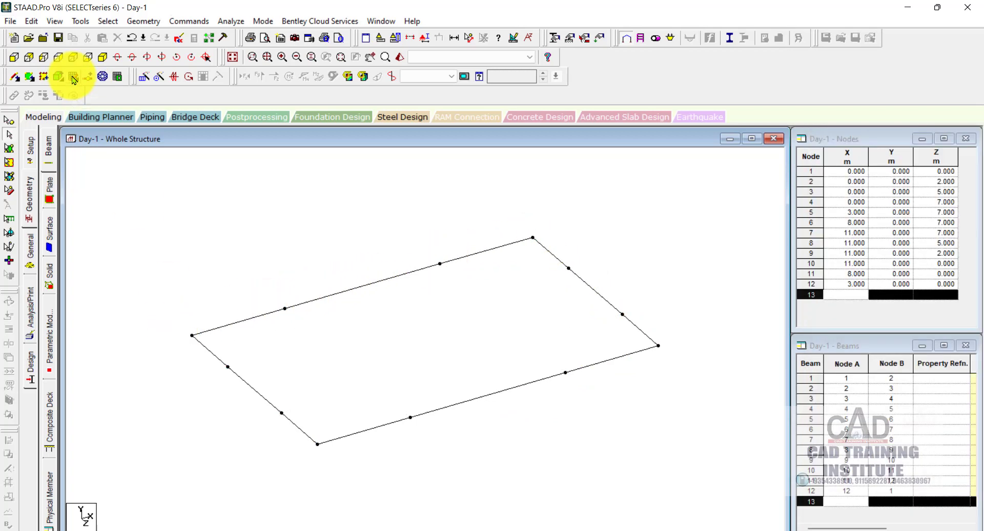
Step: Measure the node-to-node distances along the frame's two edges that meet at the origin, covering each beam segment from corner to corner
{"action": "left_click", "coordinate": [468, 41]}
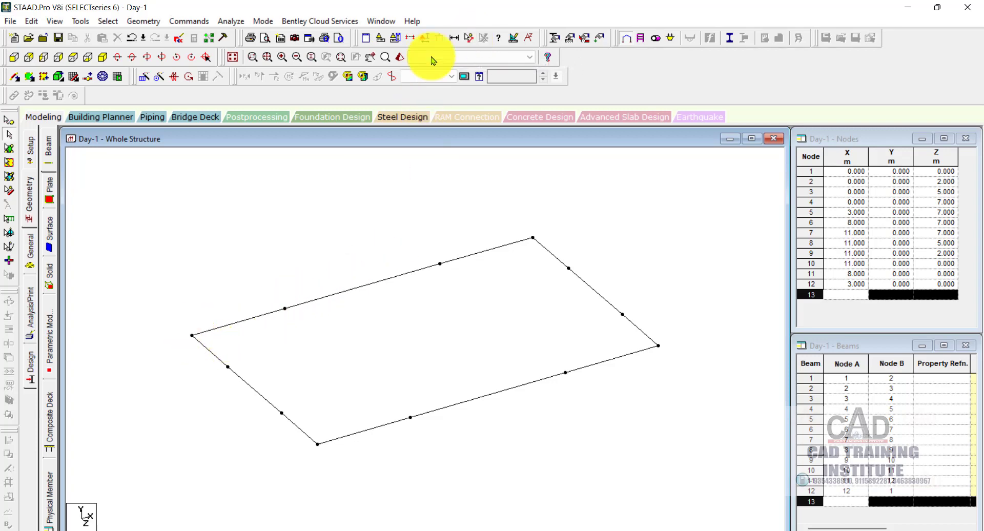
{"action": "left_click", "coordinate": [468, 37]}
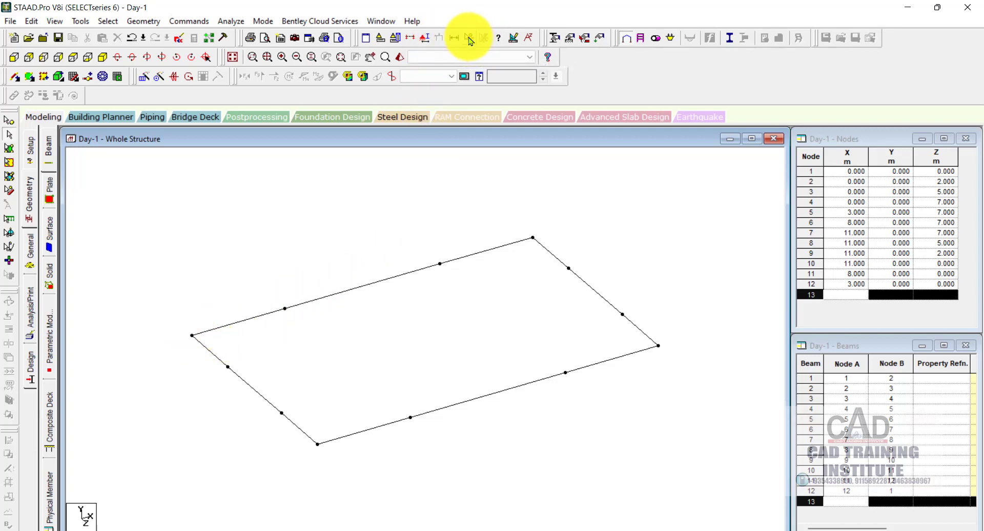
{"action": "left_click", "coordinate": [192, 336]}
{"action": "left_click", "coordinate": [284, 308]}
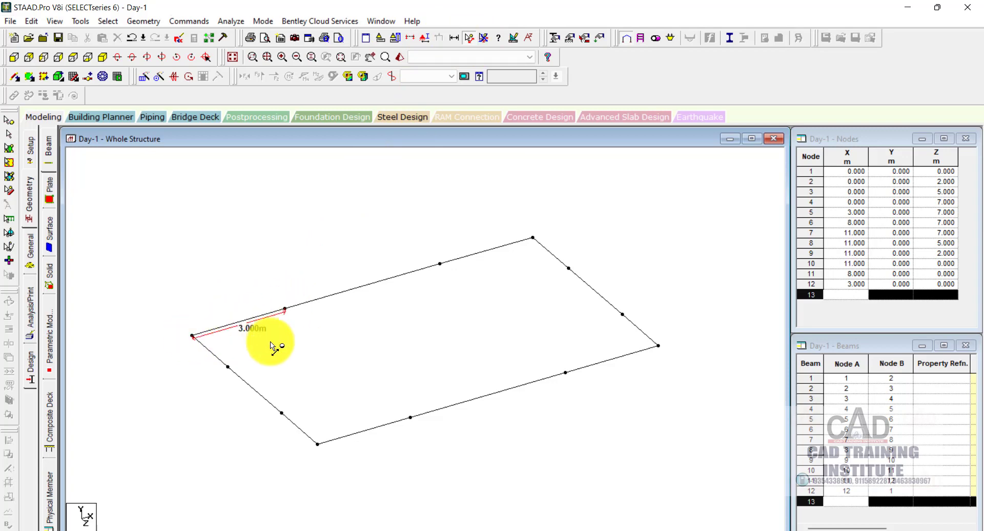
{"action": "left_click", "coordinate": [440, 264]}
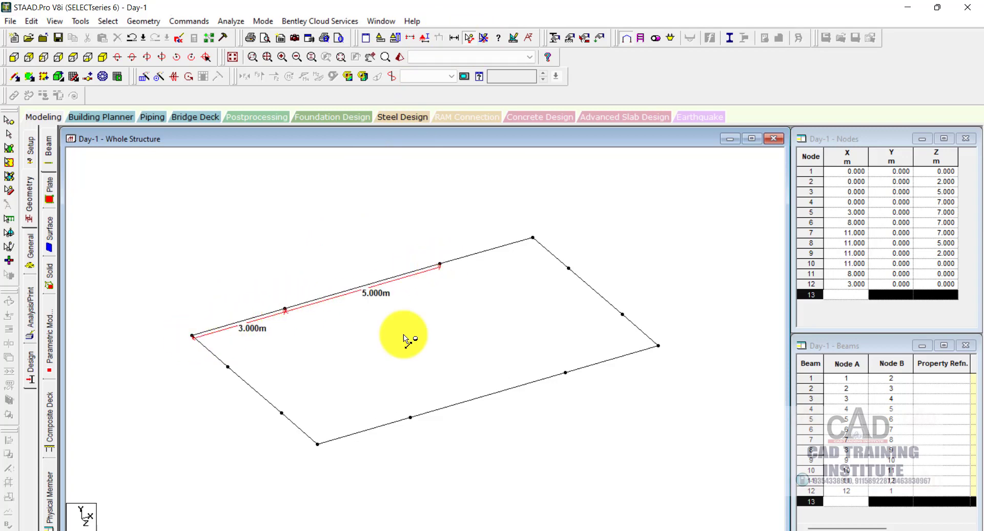
{"action": "left_click", "coordinate": [532, 238]}
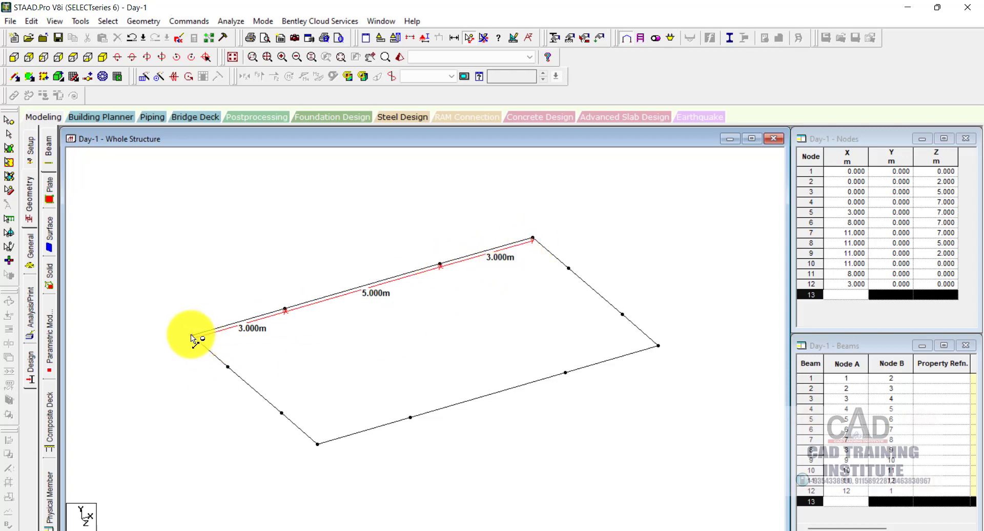
{"action": "left_click", "coordinate": [227, 367]}
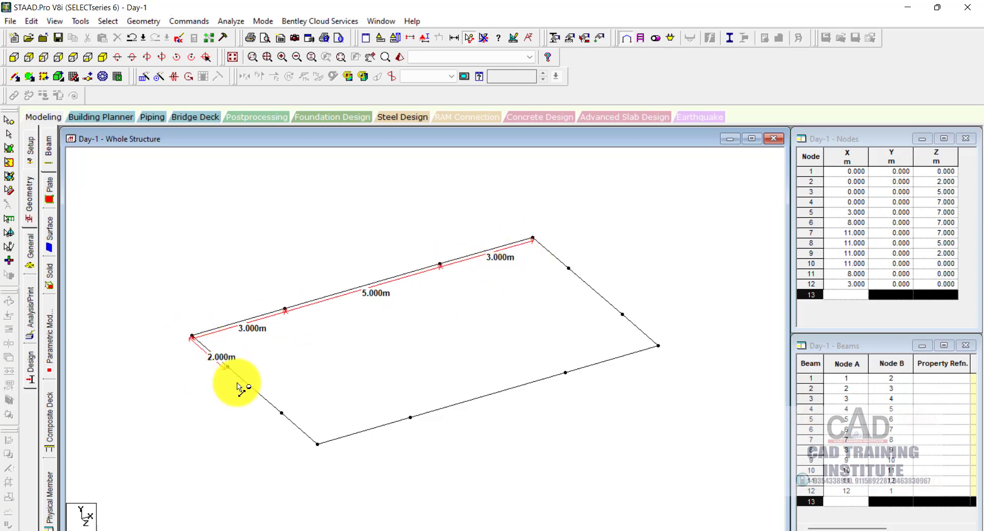
{"action": "left_click", "coordinate": [281, 412]}
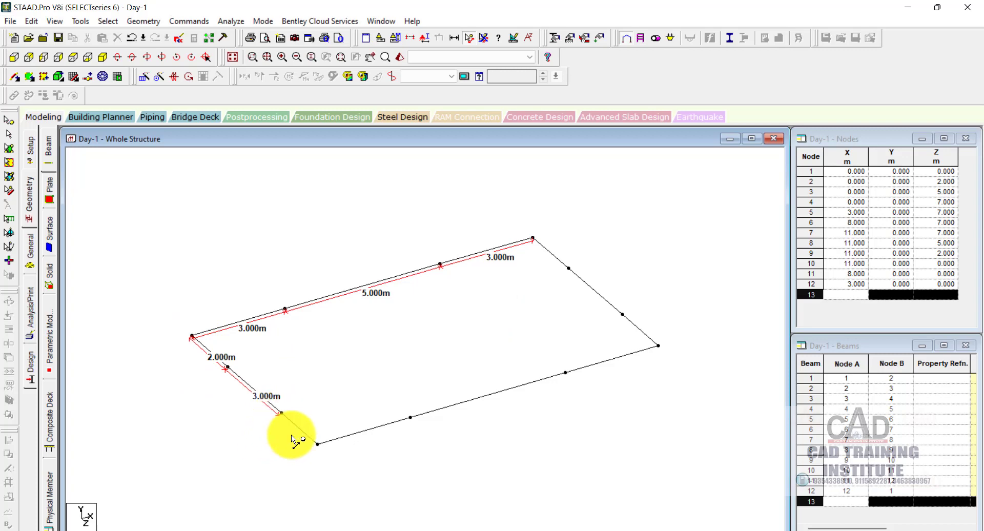
{"action": "left_click", "coordinate": [318, 444]}
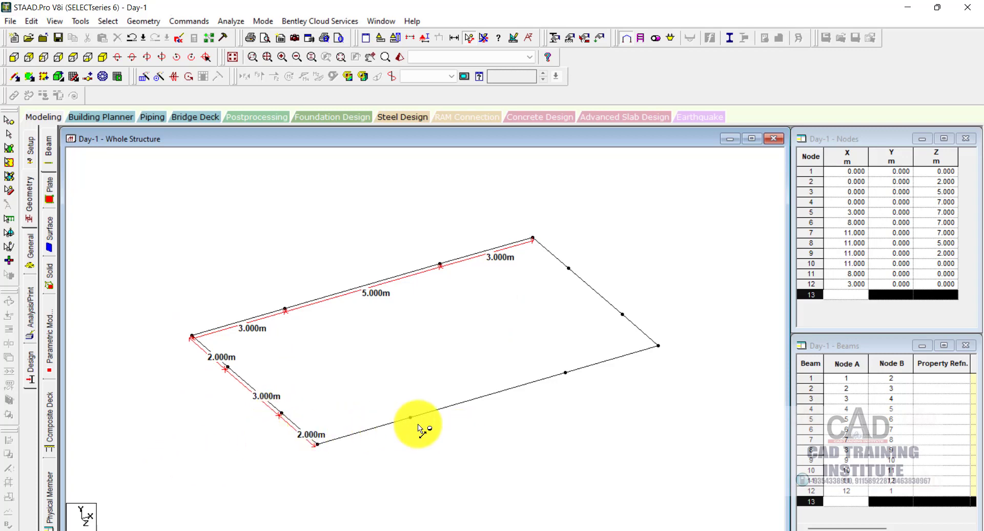
Step: Review the irregular grid's settings and make Default Grid (Linear) the active snap grid
{"action": "left_click", "coordinate": [73, 77]}
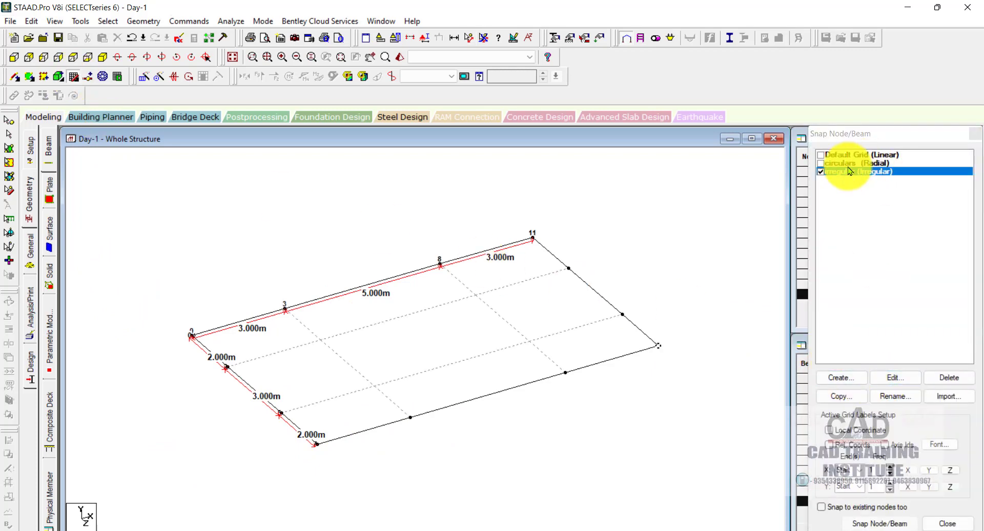
{"action": "left_click", "coordinate": [877, 377]}
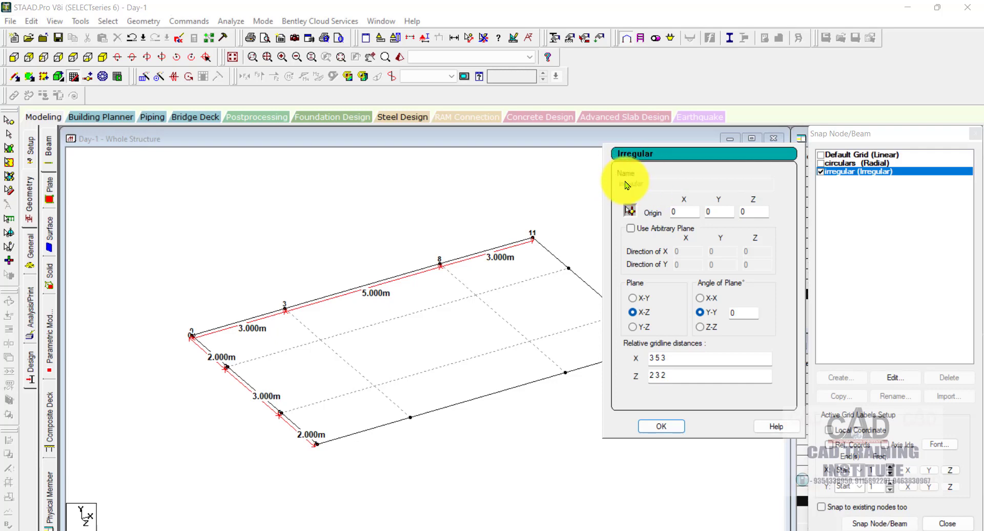
{"action": "left_click", "coordinate": [665, 429]}
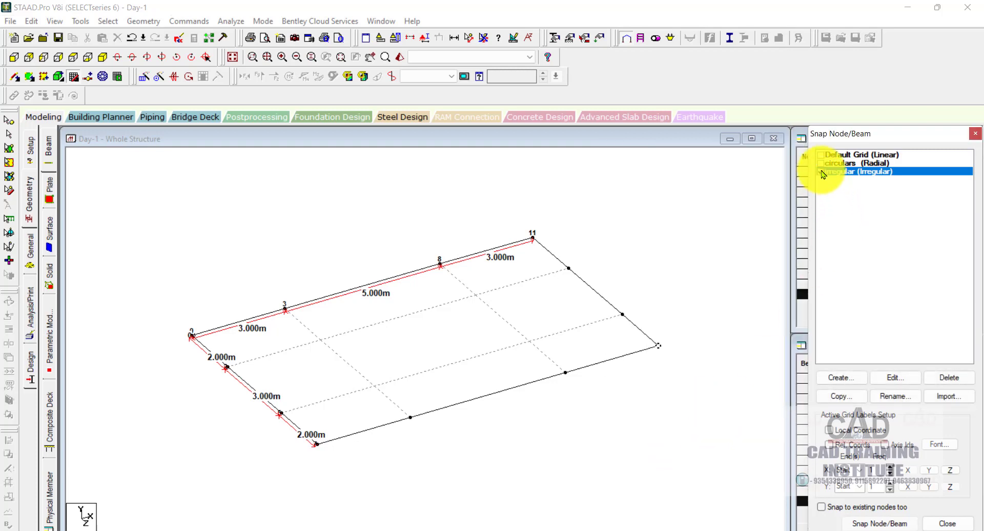
{"action": "left_click", "coordinate": [820, 162]}
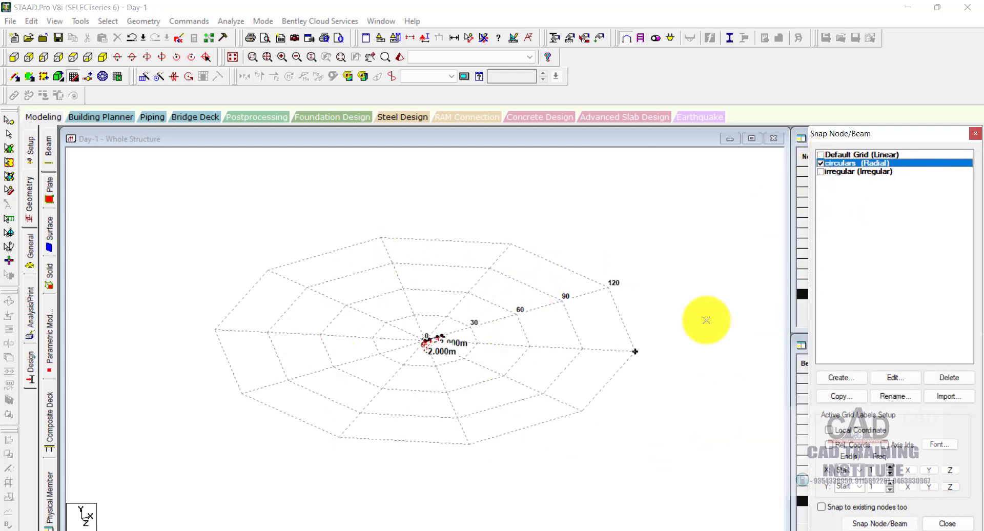
{"action": "left_click", "coordinate": [820, 155]}
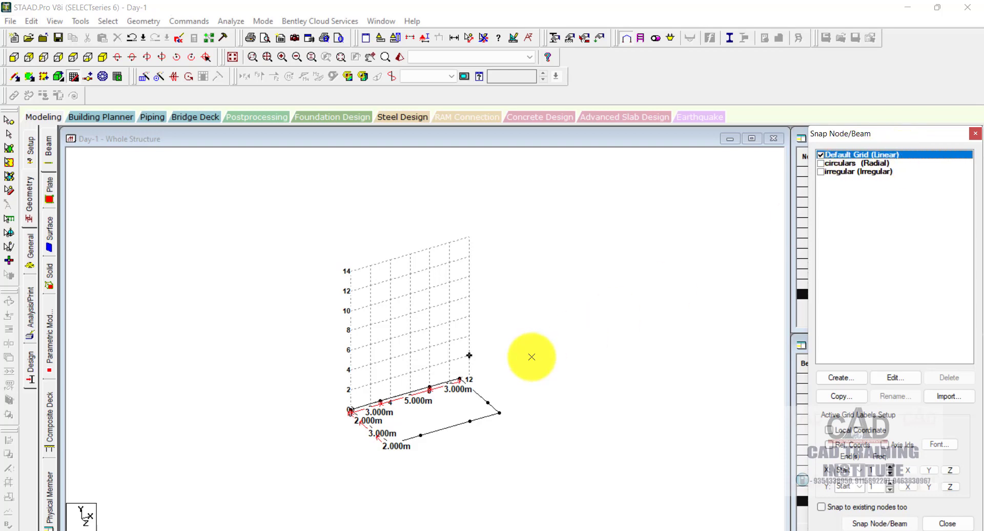
Step: Delete all beams of the rectangular frame along with the nodes left without a structural element
{"action": "scroll", "coordinate": [384, 435], "scroll_direction": "up", "scroll_amount": 3}
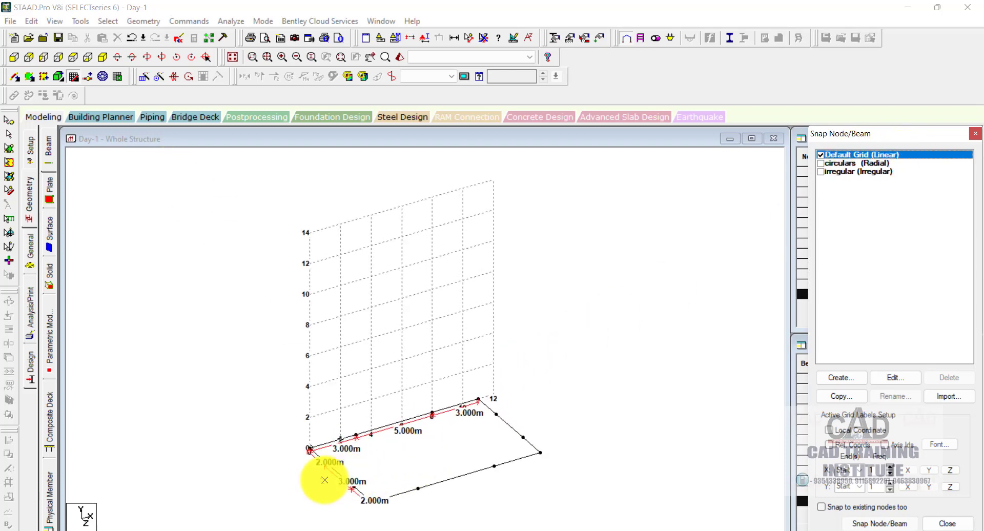
{"action": "left_click", "coordinate": [17, 77]}
{"action": "scroll", "coordinate": [407, 297], "scroll_direction": "down", "scroll_amount": 3}
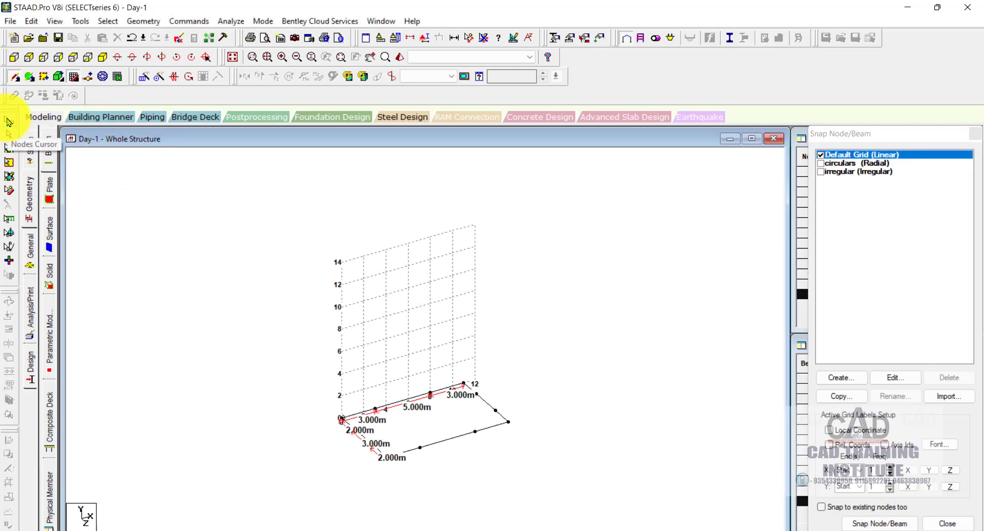
{"action": "left_click", "coordinate": [7, 121]}
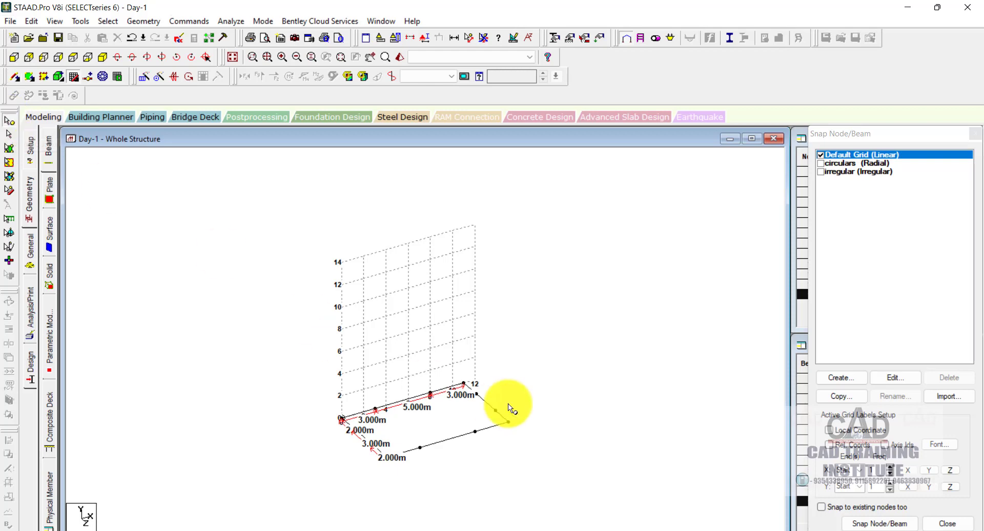
{"action": "scroll", "coordinate": [517, 425], "scroll_direction": "up", "scroll_amount": 2}
{"action": "left_click", "coordinate": [542, 455]}
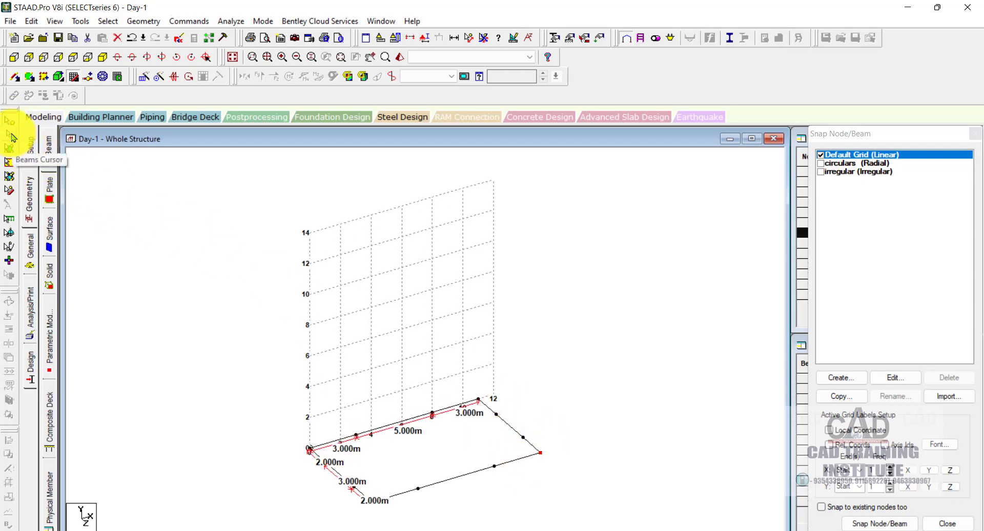
{"action": "left_click", "coordinate": [10, 134]}
{"action": "scroll", "coordinate": [456, 253], "scroll_direction": "down", "scroll_amount": 2}
{"action": "left_click_drag", "start_coordinate": [555, 329], "coordinate": [255, 486]}
{"action": "key", "text": "Delete"}
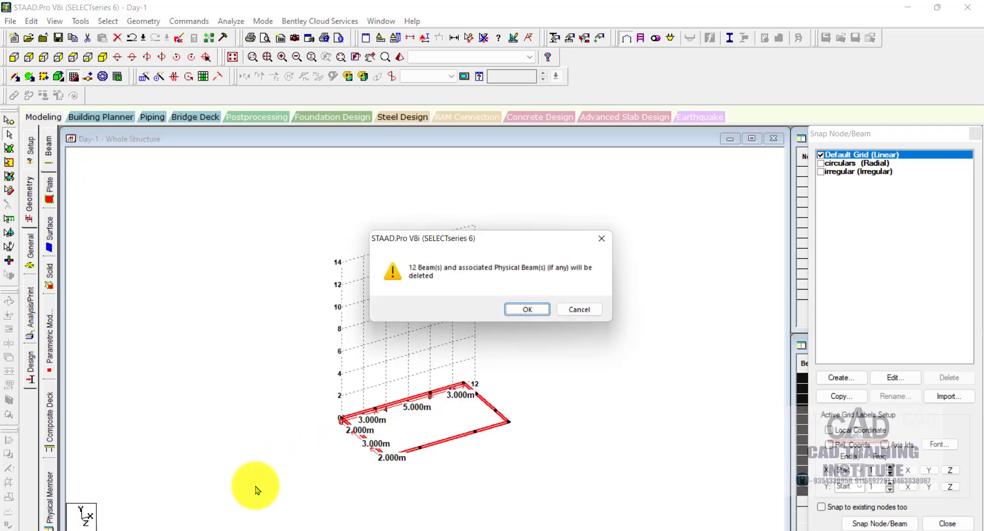
{"action": "left_click", "coordinate": [529, 311]}
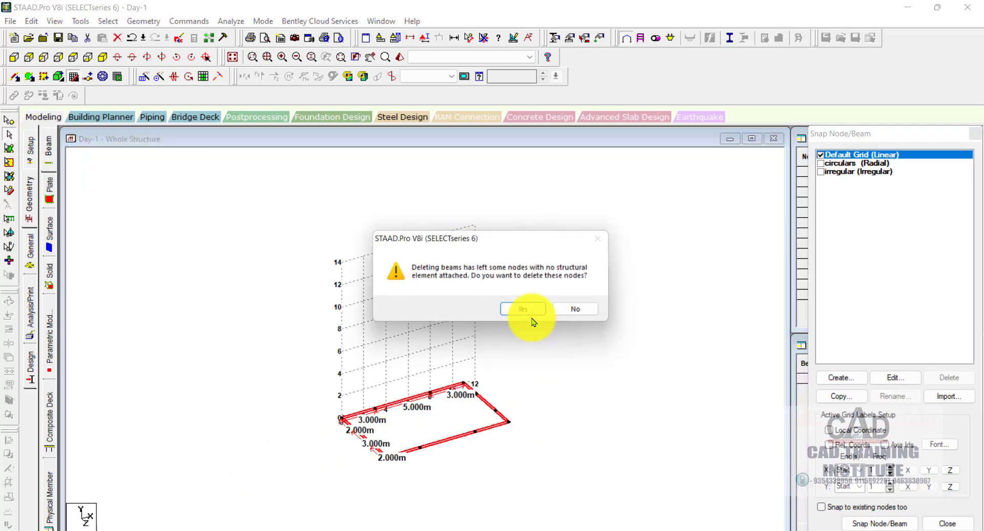
{"action": "left_click", "coordinate": [518, 312]}
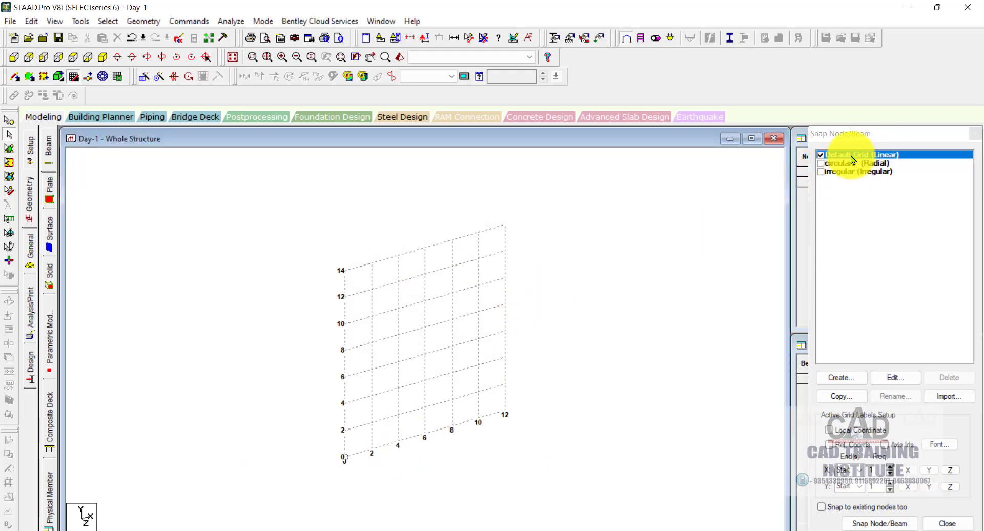
Step: Try extending the Default Grid to 4 construction lines on the left side in X, and reset that count to 0
{"action": "left_click", "coordinate": [885, 377]}
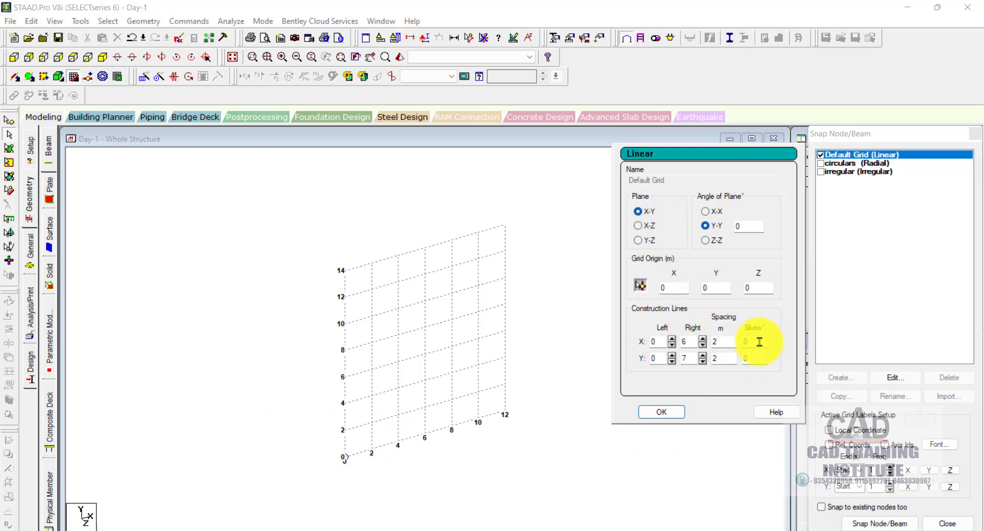
{"action": "double_click", "coordinate": [679, 341]}
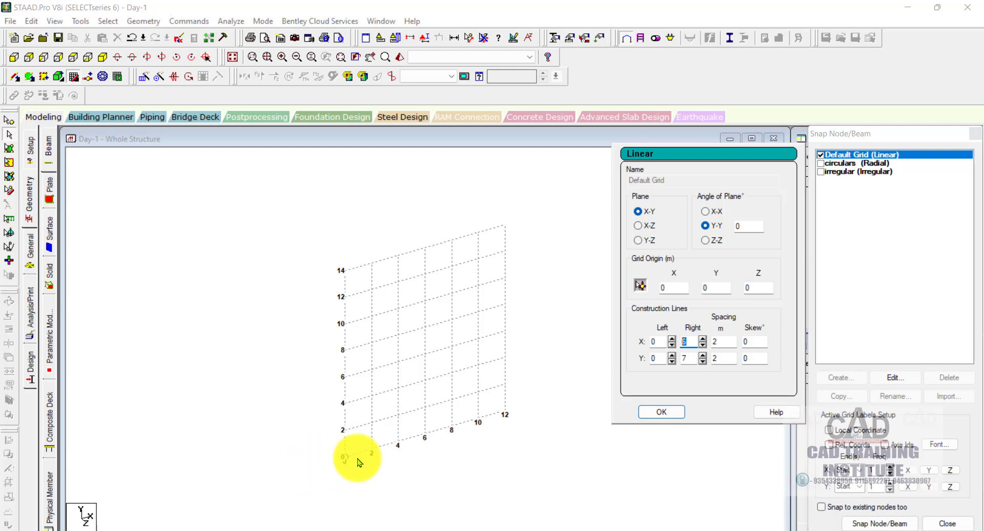
{"action": "left_click", "coordinate": [672, 338]}
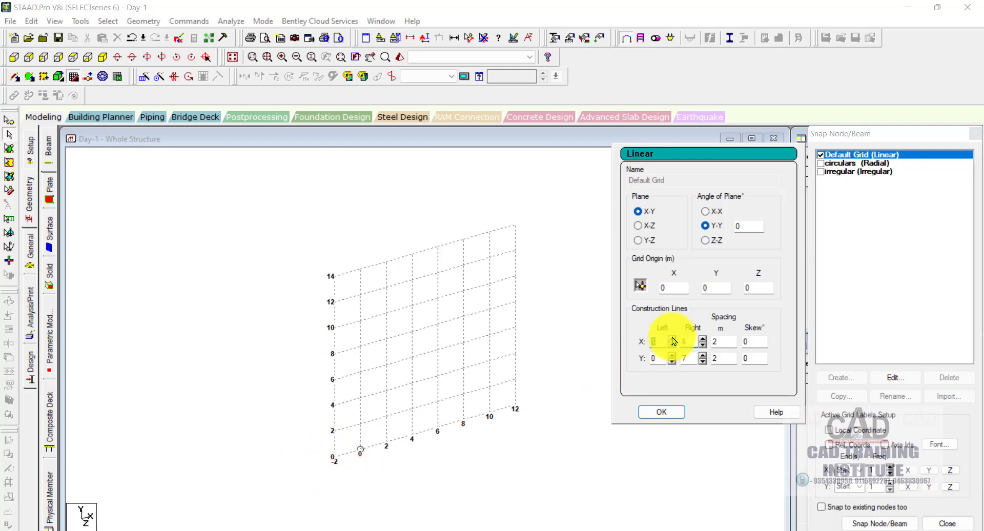
{"action": "left_click", "coordinate": [672, 338]}
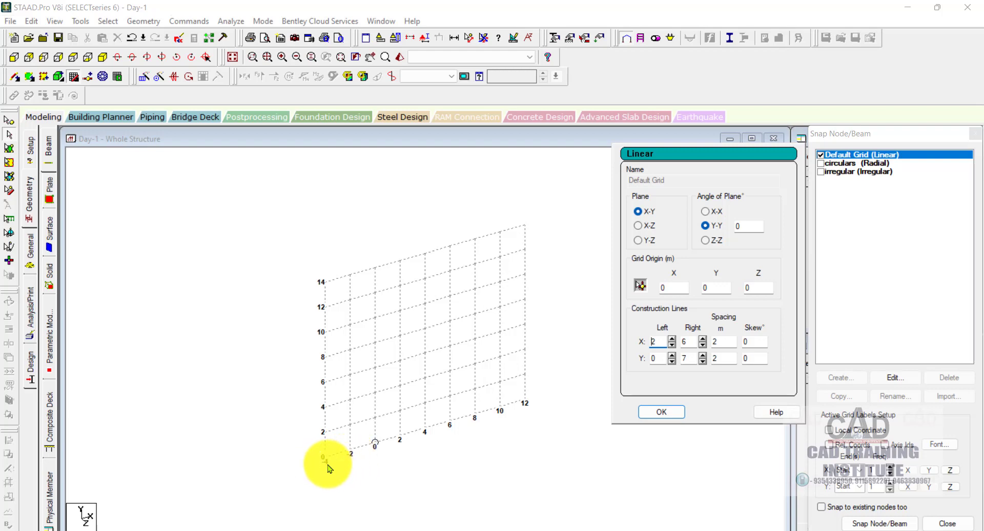
{"action": "left_click", "coordinate": [671, 339]}
{"action": "left_click", "coordinate": [671, 339]}
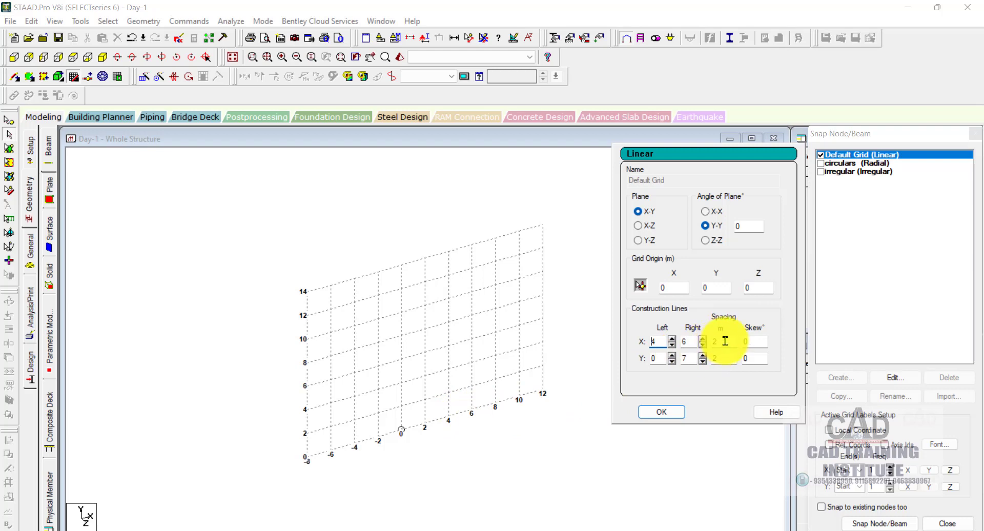
{"action": "left_click", "coordinate": [672, 345]}
{"action": "left_click", "coordinate": [672, 345]}
{"action": "left_click", "coordinate": [672, 345]}
{"action": "left_click", "coordinate": [673, 345]}
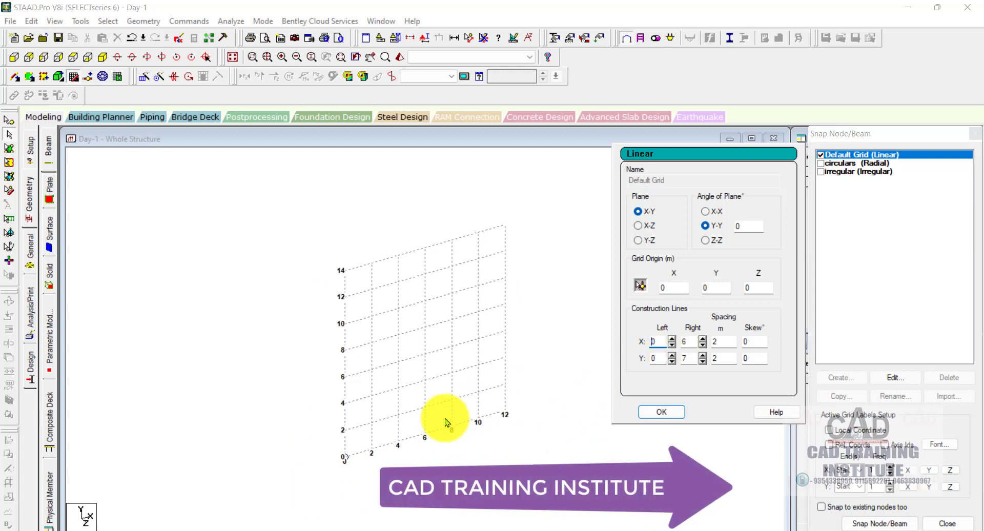
Step: Try extending the Default Grid to 3 left construction lines in Y, reset that count to 0, and accept the grid settings
{"action": "left_click", "coordinate": [672, 355]}
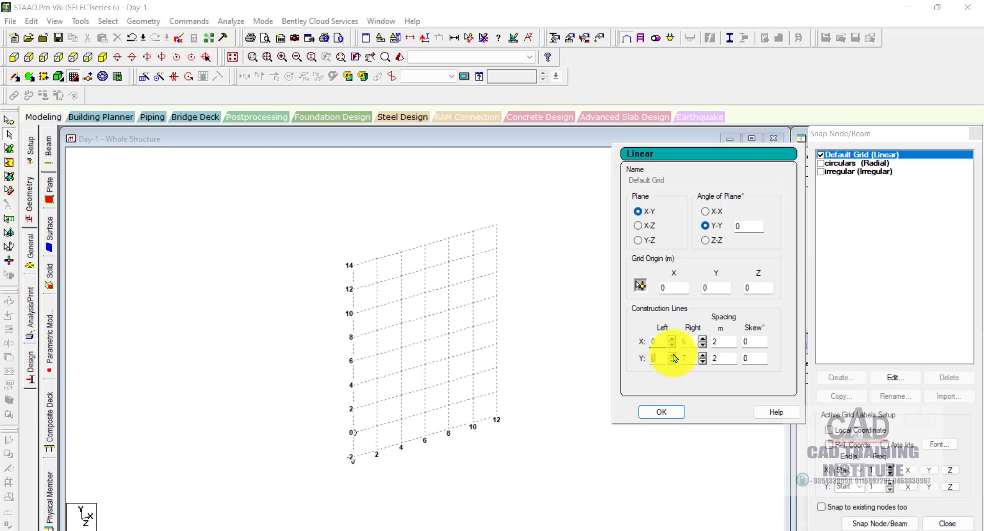
{"action": "left_click", "coordinate": [672, 356]}
{"action": "left_click", "coordinate": [672, 355]}
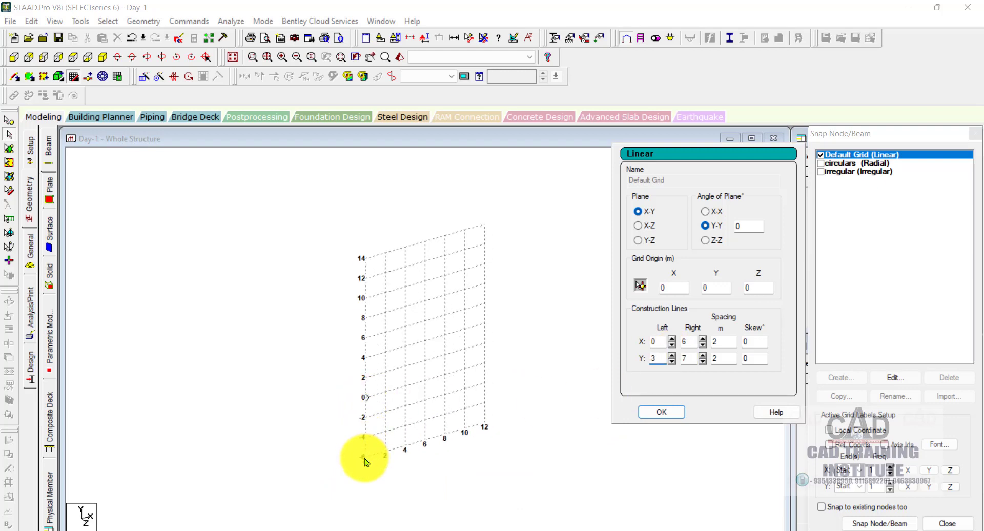
{"action": "left_click", "coordinate": [672, 361]}
{"action": "left_click", "coordinate": [671, 361]}
{"action": "left_click", "coordinate": [671, 361]}
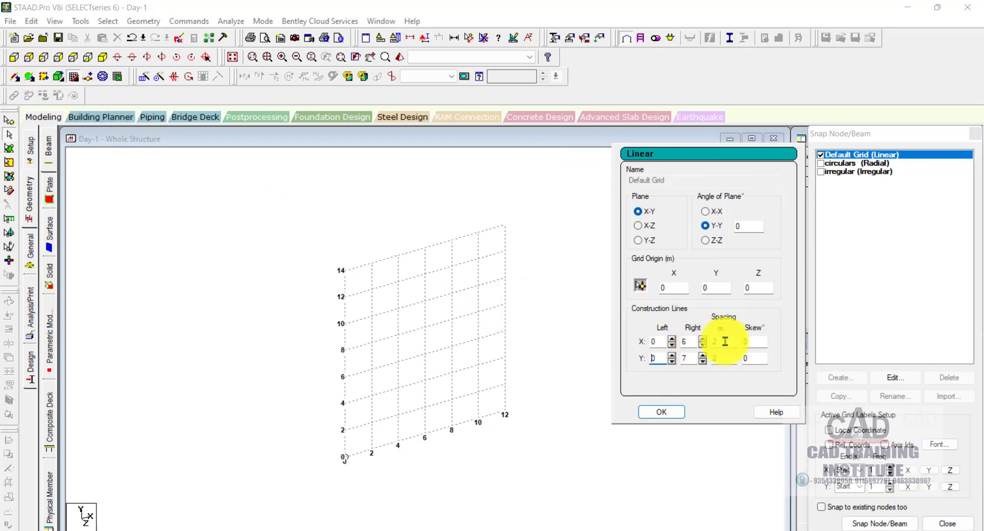
{"action": "left_click", "coordinate": [662, 412]}
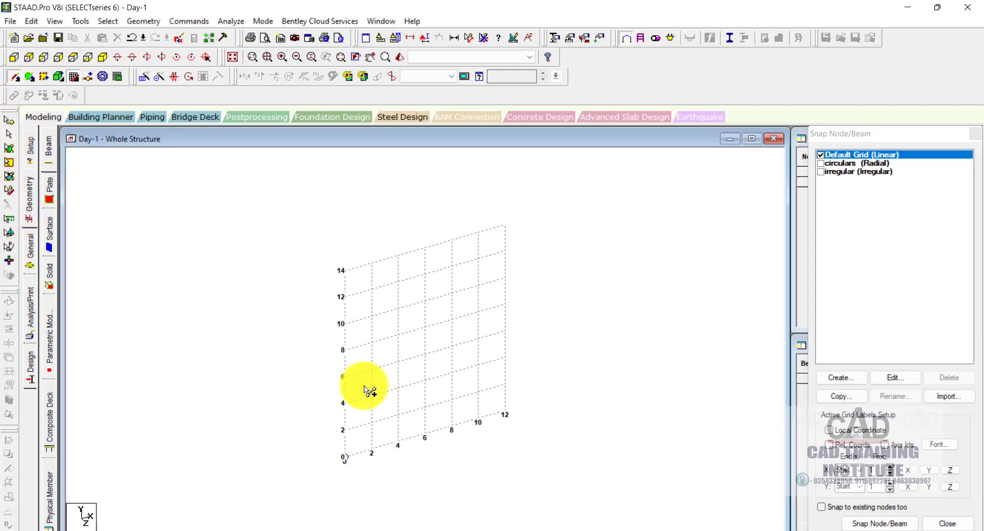
Step: Draw a closed loop of beams around the Default Grid's 12 m by 14 m perimeter in the X-Y plane
{"action": "left_click", "coordinate": [74, 78]}
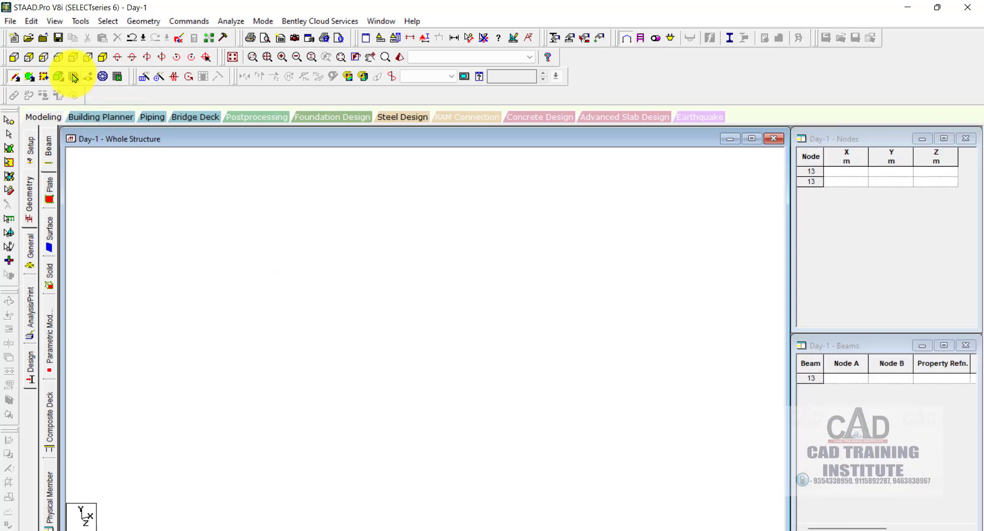
{"action": "left_click", "coordinate": [74, 79]}
{"action": "left_click", "coordinate": [343, 459]}
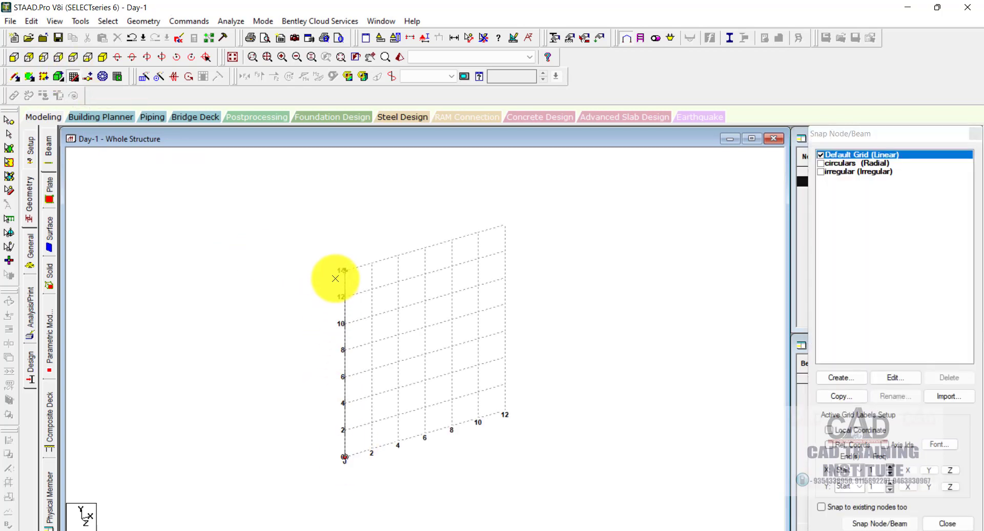
{"action": "left_click", "coordinate": [344, 270]}
{"action": "left_click", "coordinate": [505, 226]}
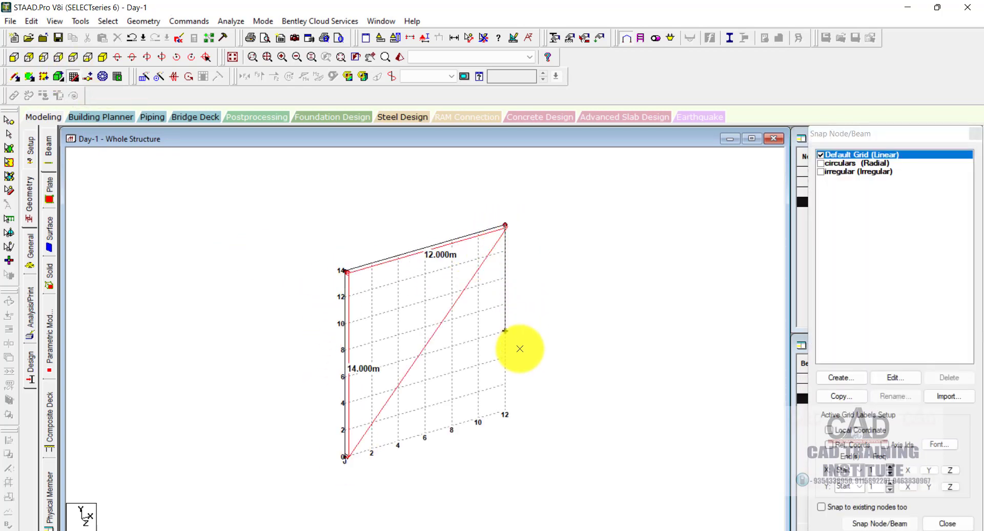
{"action": "left_click", "coordinate": [505, 413]}
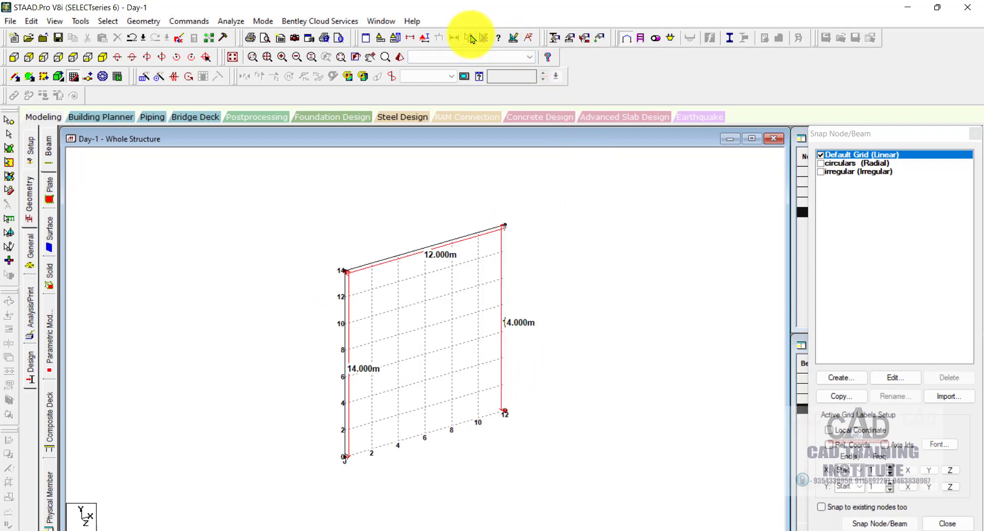
{"action": "left_click", "coordinate": [345, 459]}
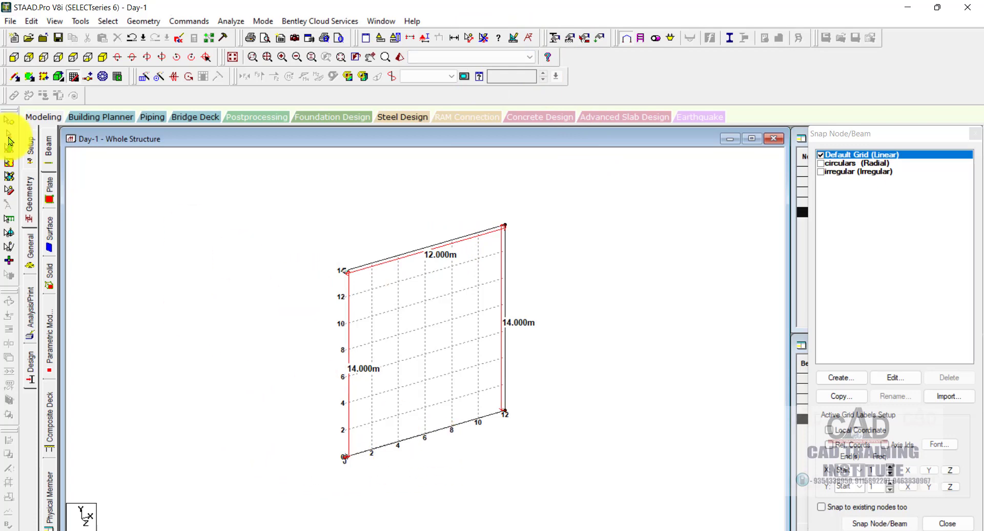
{"action": "left_click", "coordinate": [8, 133]}
{"action": "left_click", "coordinate": [318, 230]}
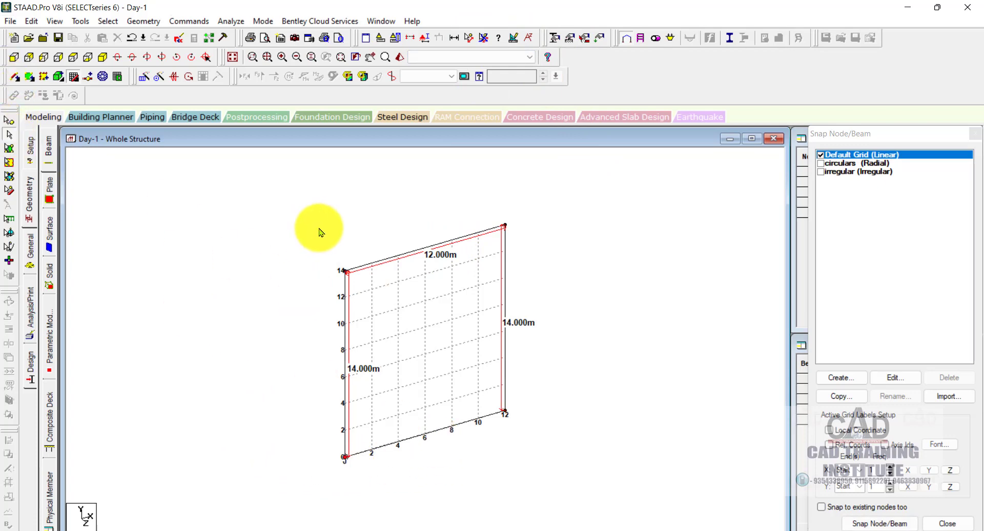
{"action": "scroll", "coordinate": [514, 289], "scroll_direction": "down", "scroll_amount": 4}
{"action": "scroll", "coordinate": [441, 380], "scroll_direction": "up", "scroll_amount": 3}
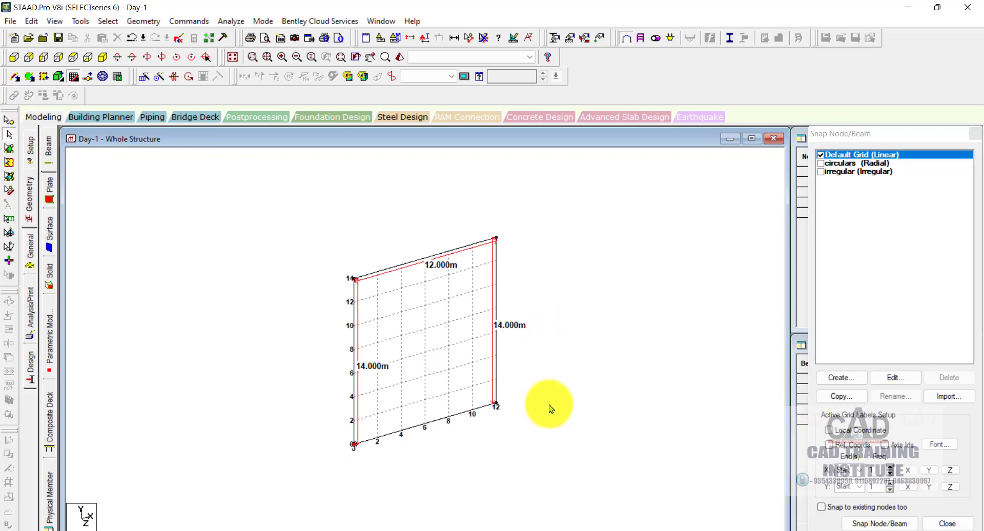
Step: Review the Default Grid's plane, origin and construction line settings, and end node/beam snapping
{"action": "left_click", "coordinate": [74, 77]}
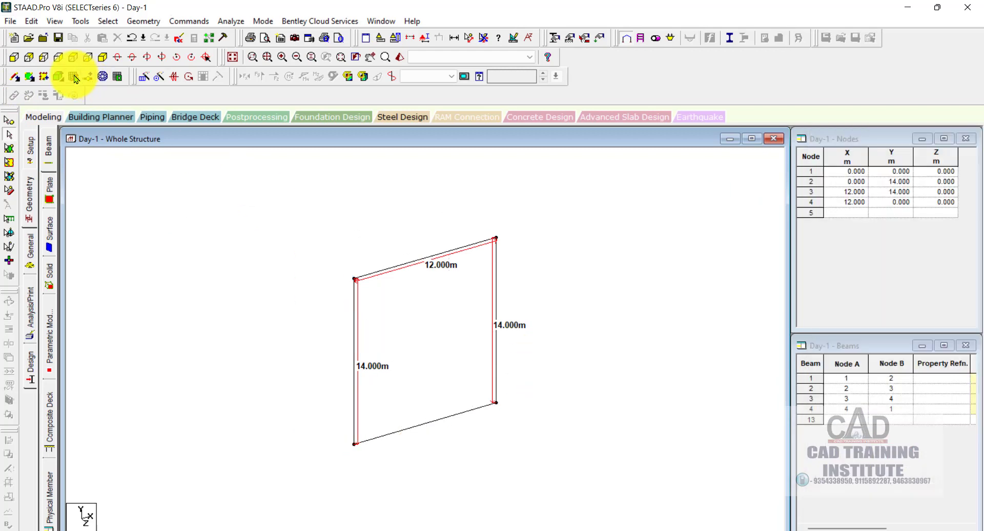
{"action": "left_click", "coordinate": [74, 77]}
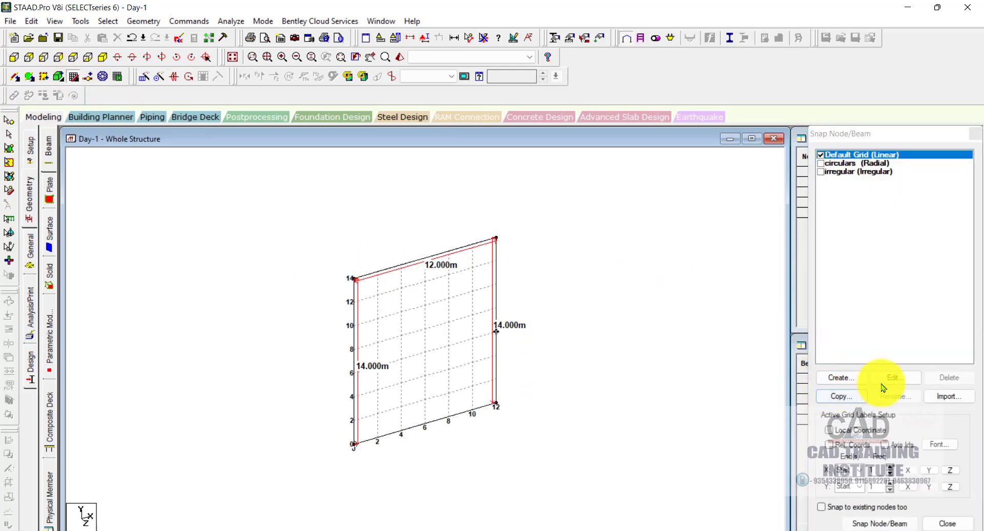
{"action": "left_click", "coordinate": [882, 381]}
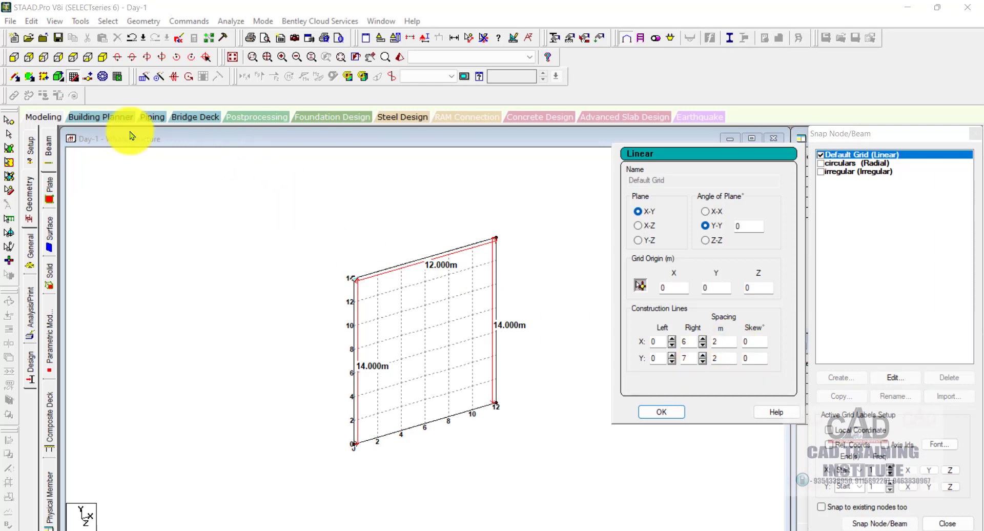
{"action": "left_click", "coordinate": [665, 414]}
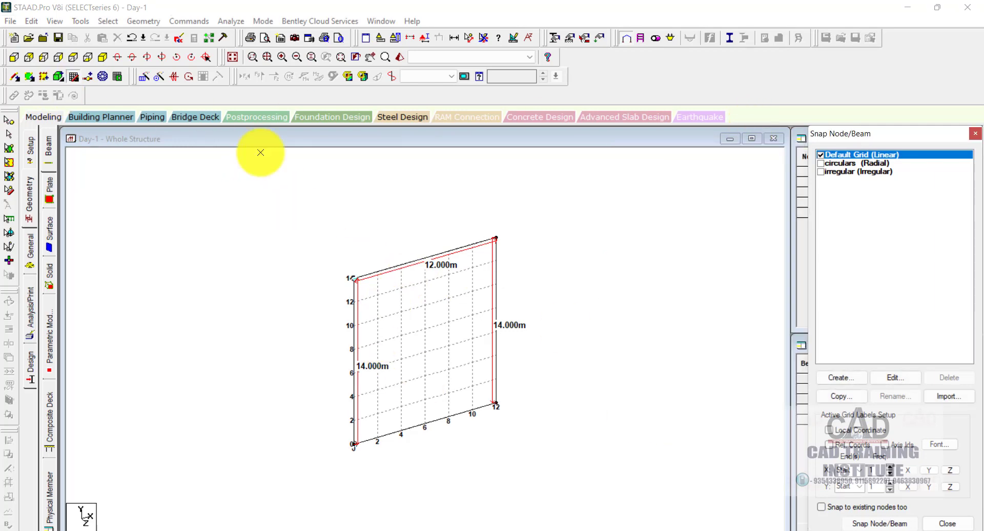
{"action": "left_click", "coordinate": [74, 78]}
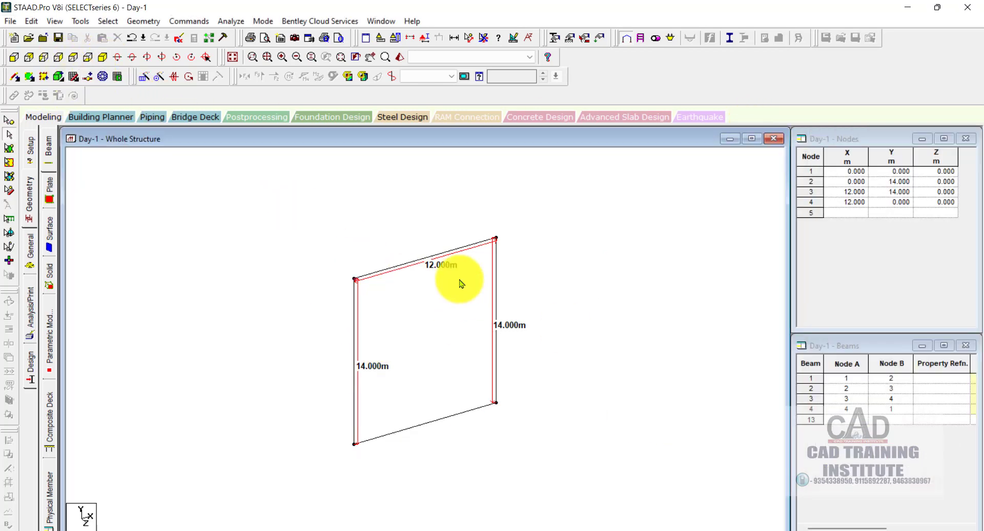
Step: View the beam frame from +Z, from +X and isometrically, and return to the +Z front view
{"action": "left_click", "coordinate": [14, 59]}
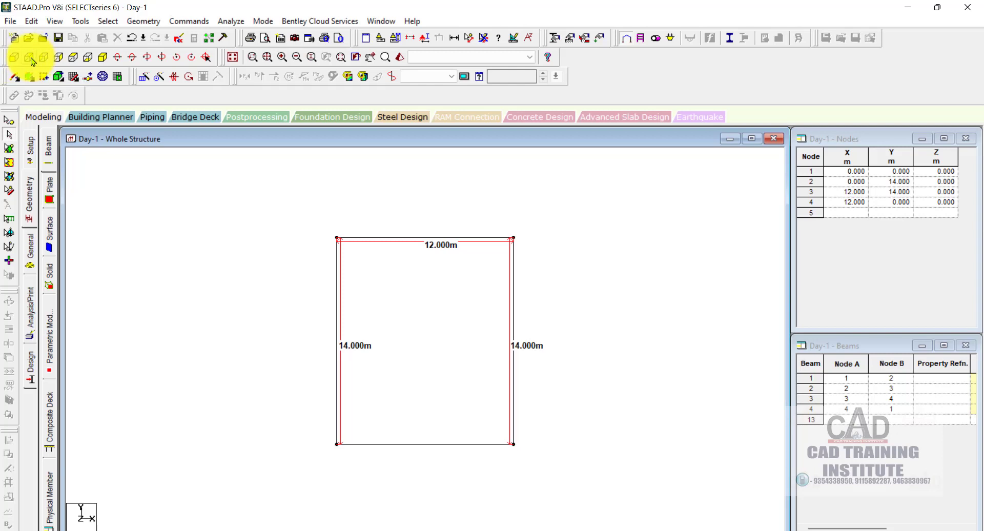
{"action": "left_click", "coordinate": [59, 59]}
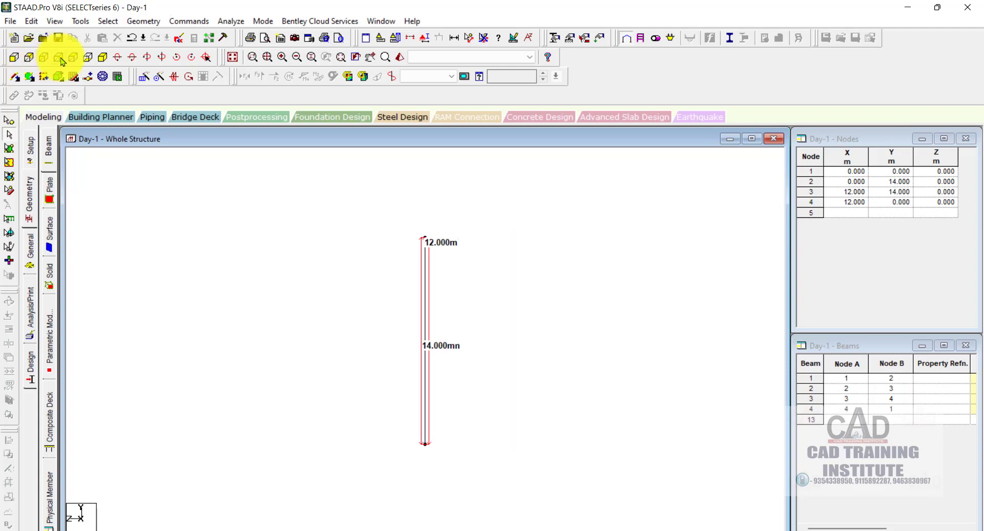
{"action": "left_click", "coordinate": [103, 59]}
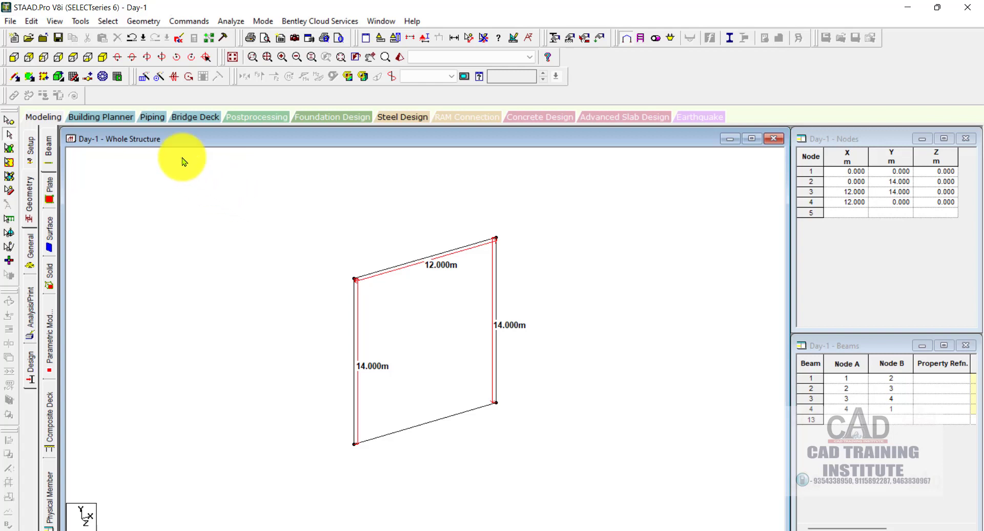
{"action": "left_click", "coordinate": [14, 60]}
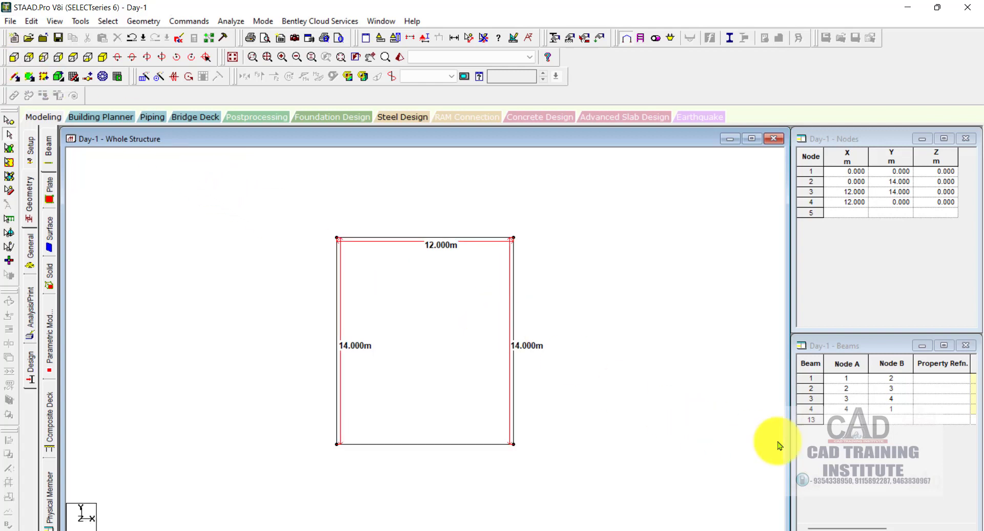
Step: Skew the Default Grid's X construction lines by 30 degrees, accept the grid settings, and decline the auto save
{"action": "left_click", "coordinate": [74, 81]}
{"action": "left_click", "coordinate": [893, 377]}
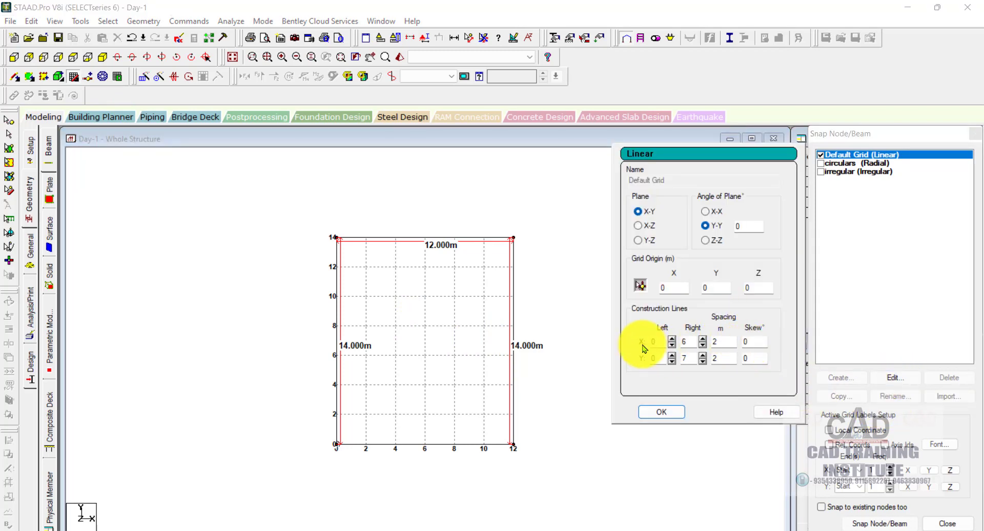
{"action": "double_click", "coordinate": [761, 342]}
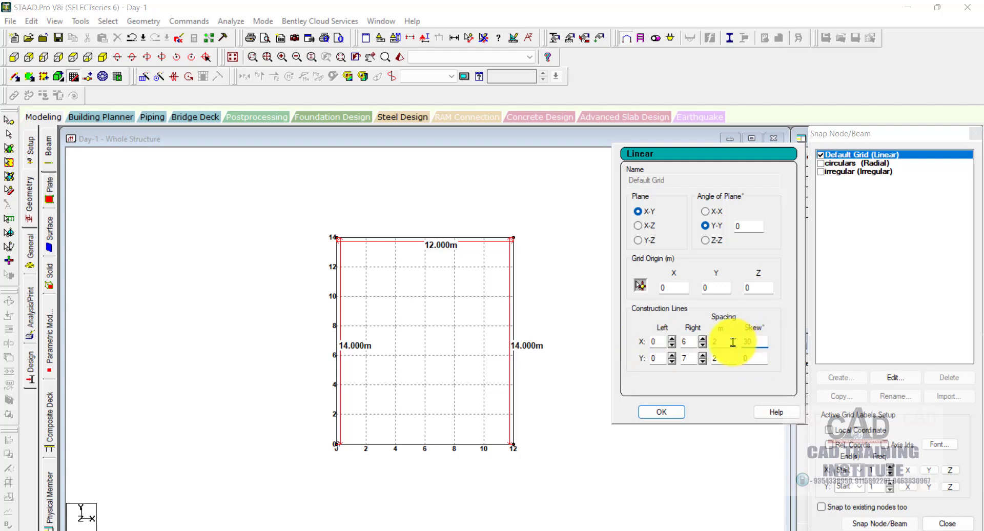
{"action": "left_click", "coordinate": [676, 412]}
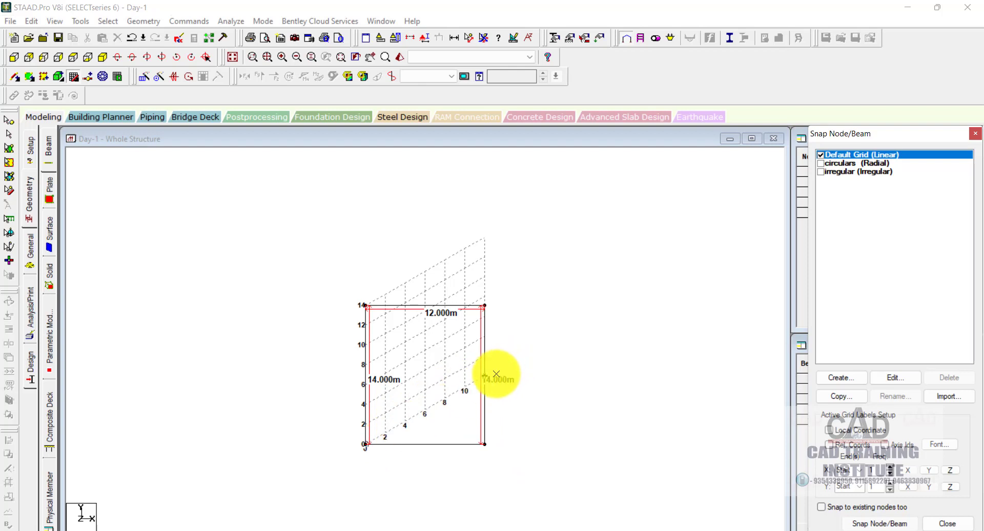
{"action": "scroll", "coordinate": [451, 444], "scroll_direction": "up", "scroll_amount": 3}
{"action": "middle_click_drag", "start_coordinate": [454, 435], "coordinate": [444, 341]}
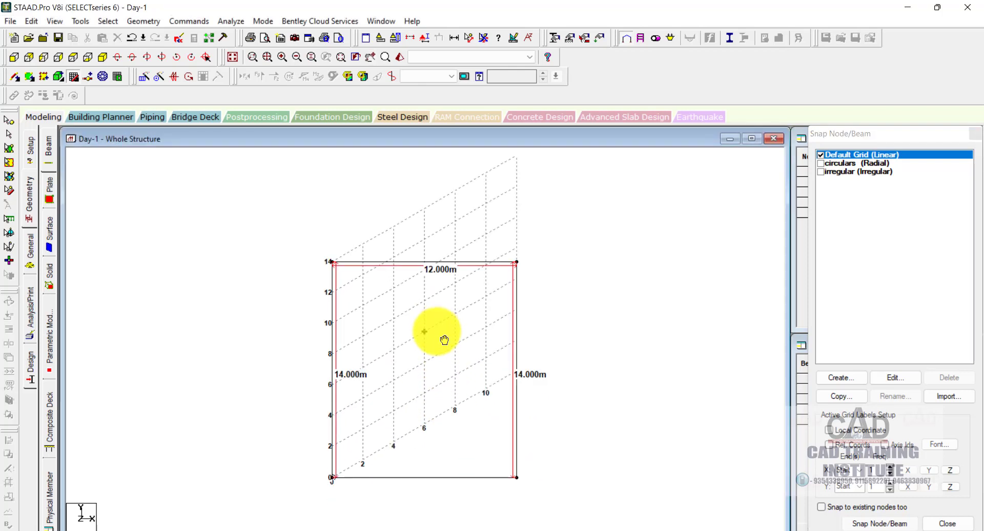
{"action": "scroll", "coordinate": [444, 340], "scroll_direction": "up", "scroll_amount": 1}
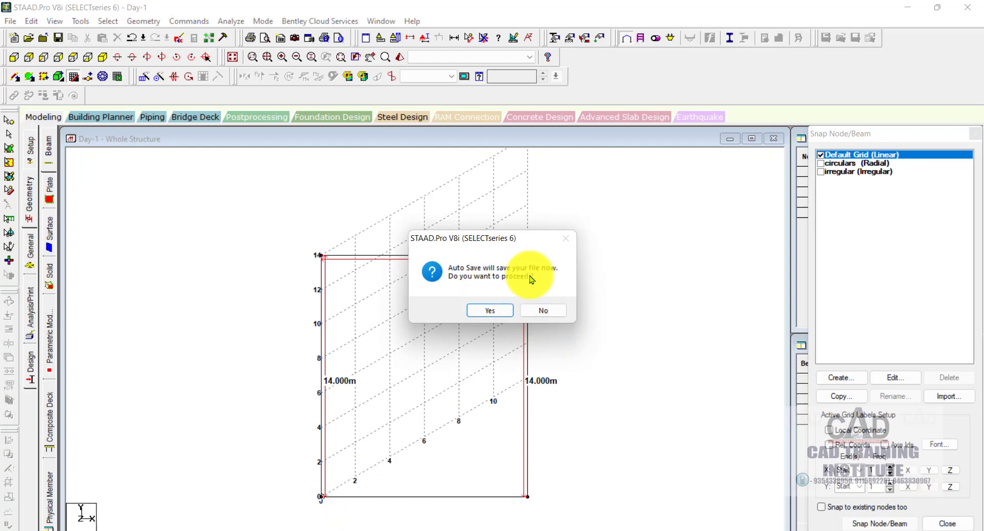
{"action": "left_click", "coordinate": [547, 312]}
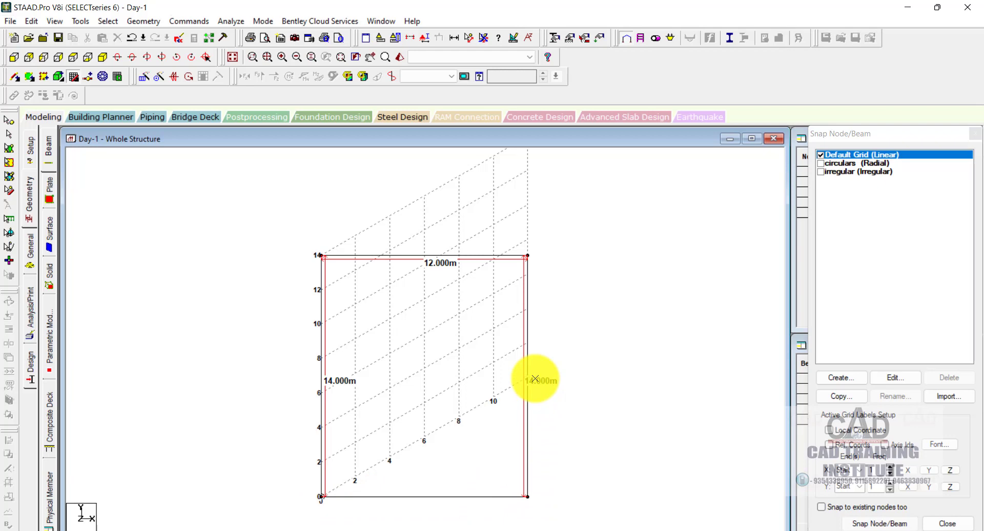
Step: Reset the Default Grid's X skew to 0, set its Y skew to 30 degrees, and accept the grid settings
{"action": "left_click", "coordinate": [891, 377]}
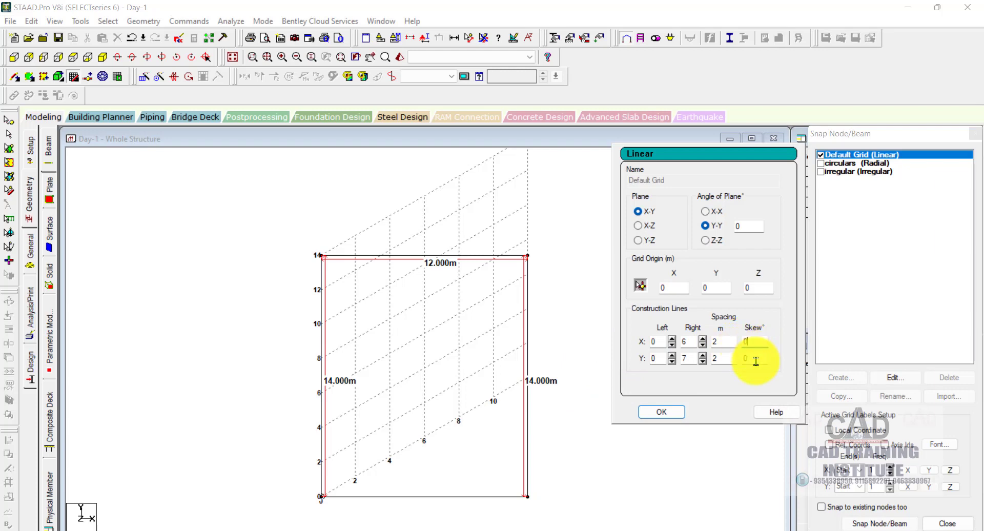
{"action": "key", "text": "Tab"}
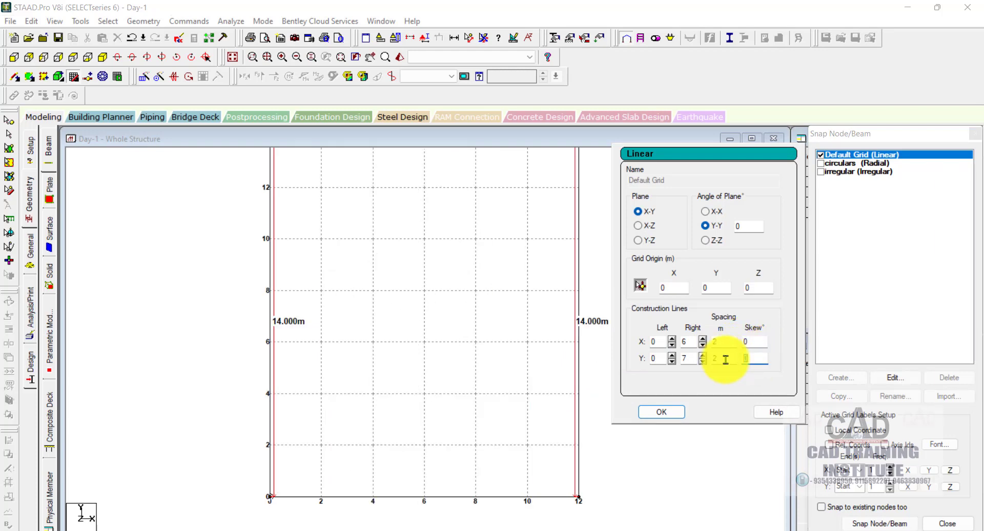
{"action": "type", "text": "30"}
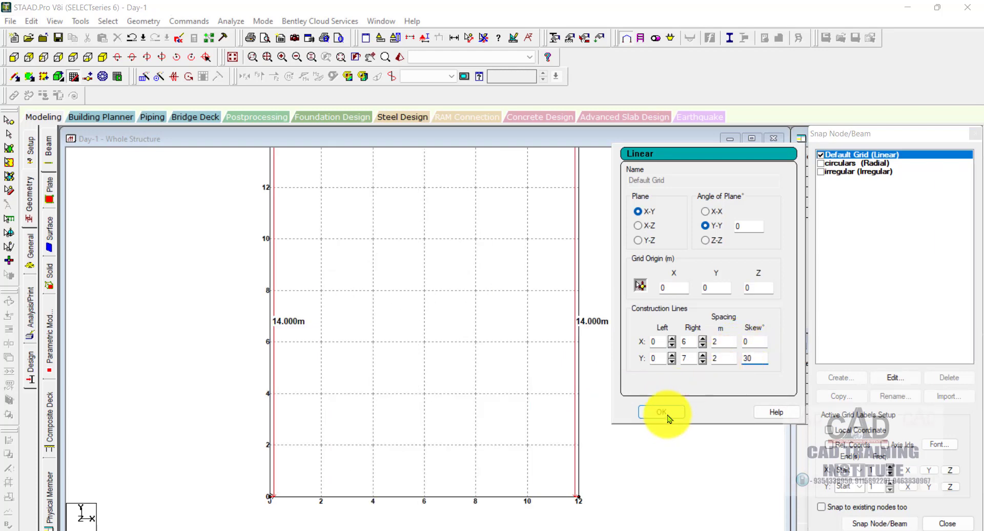
{"action": "left_click", "coordinate": [664, 413]}
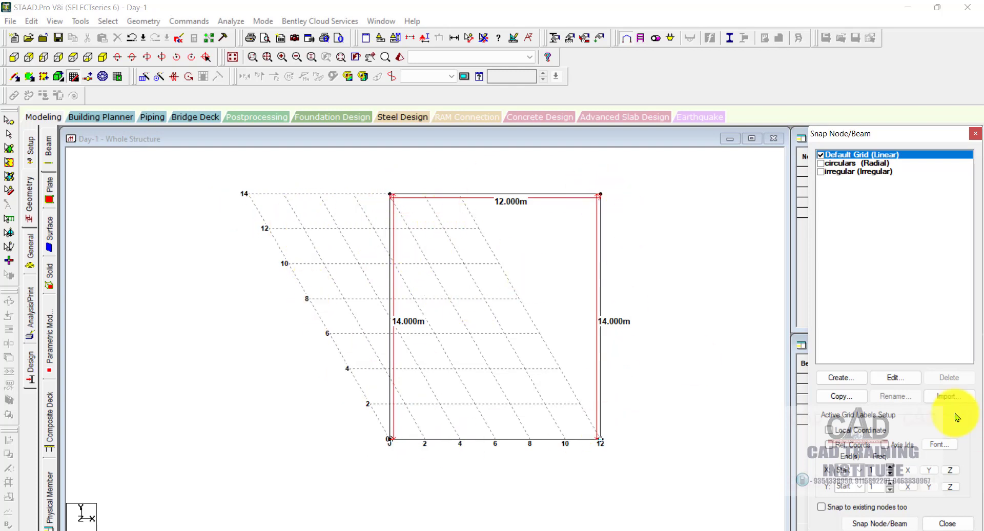
Step: Reset the Default Grid's Y skew to 0 and accept the grid settings
{"action": "left_click", "coordinate": [894, 377]}
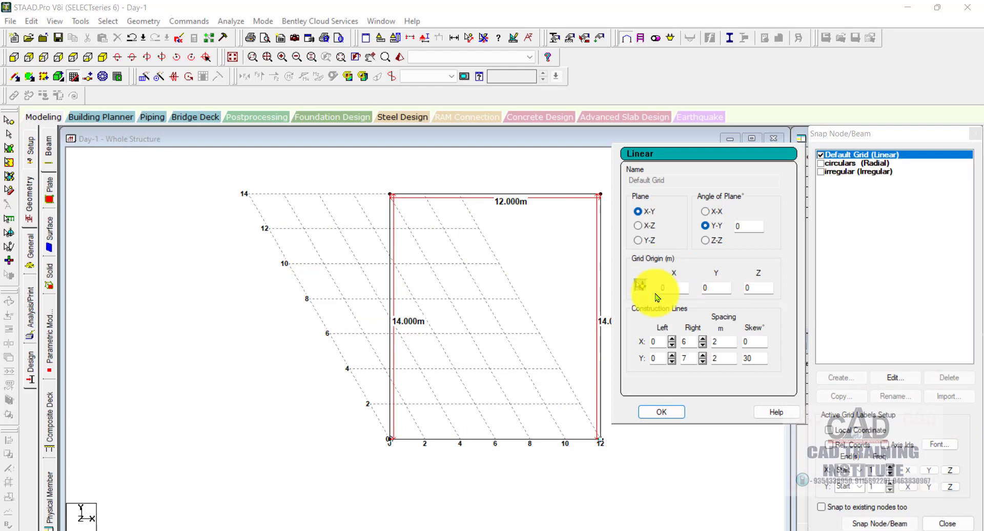
{"action": "left_click", "coordinate": [759, 358]}
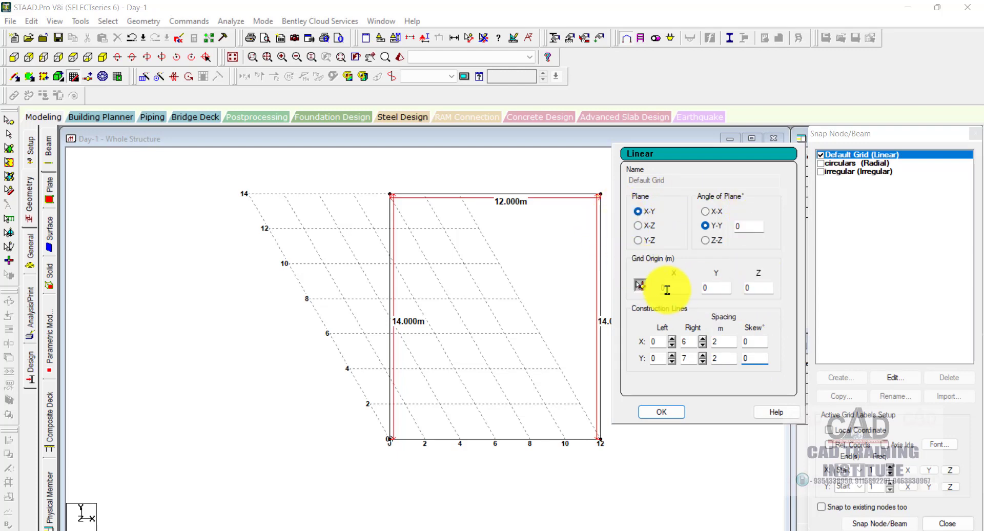
{"action": "left_click", "coordinate": [662, 412]}
{"action": "scroll", "coordinate": [582, 369], "scroll_direction": "down", "scroll_amount": 2}
{"action": "scroll", "coordinate": [601, 398], "scroll_direction": "up", "scroll_amount": 1}
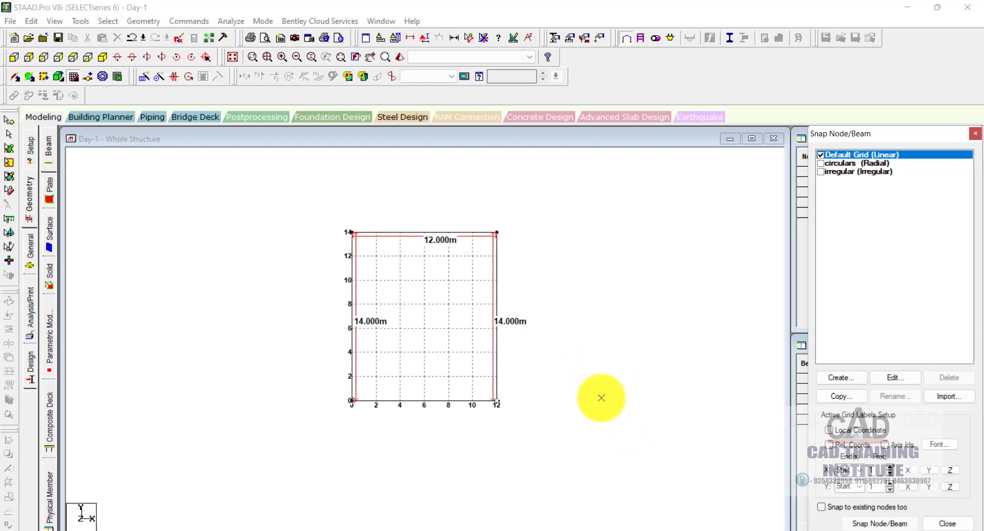
{"action": "scroll", "coordinate": [601, 397], "scroll_direction": "up", "scroll_amount": 1}
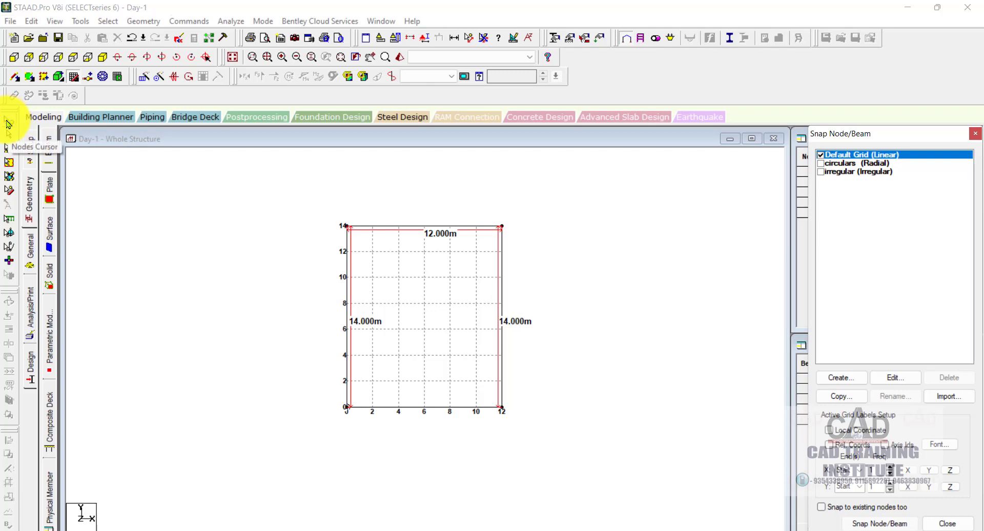
Step: Try to remove the beam dimensions using the Dimension to View option, and close the dimension settings
{"action": "left_click", "coordinate": [9, 124]}
{"action": "left_click_drag", "start_coordinate": [361, 214], "coordinate": [322, 246]}
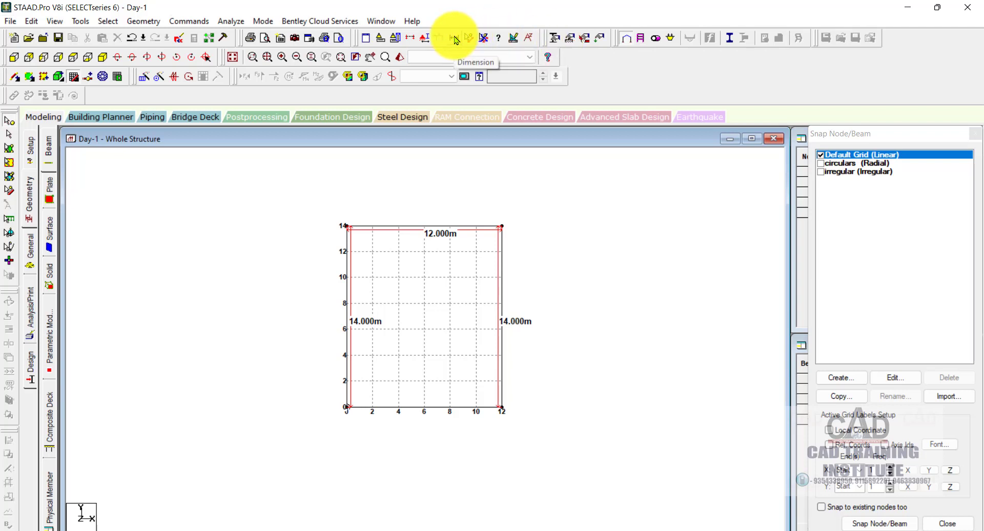
{"action": "left_click", "coordinate": [455, 39]}
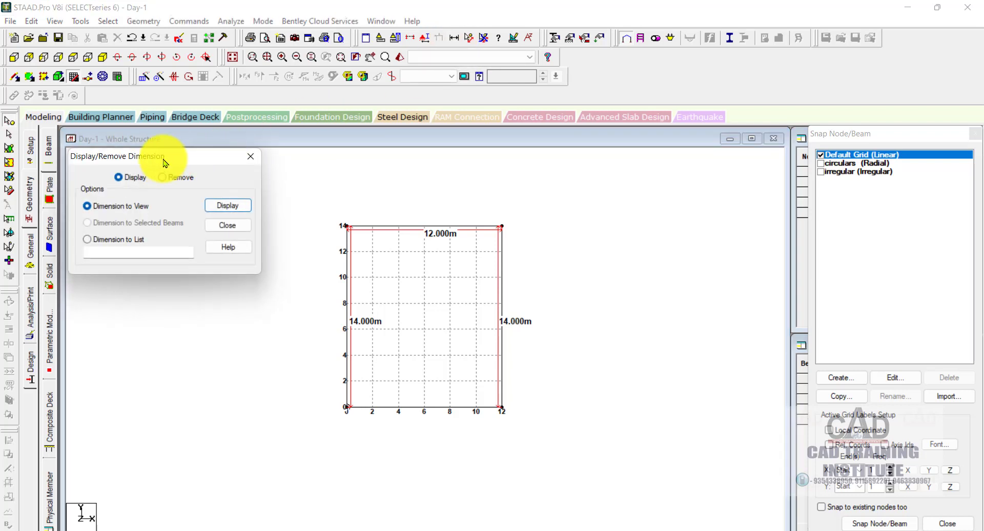
{"action": "left_click_drag", "start_coordinate": [164, 160], "coordinate": [431, 163]}
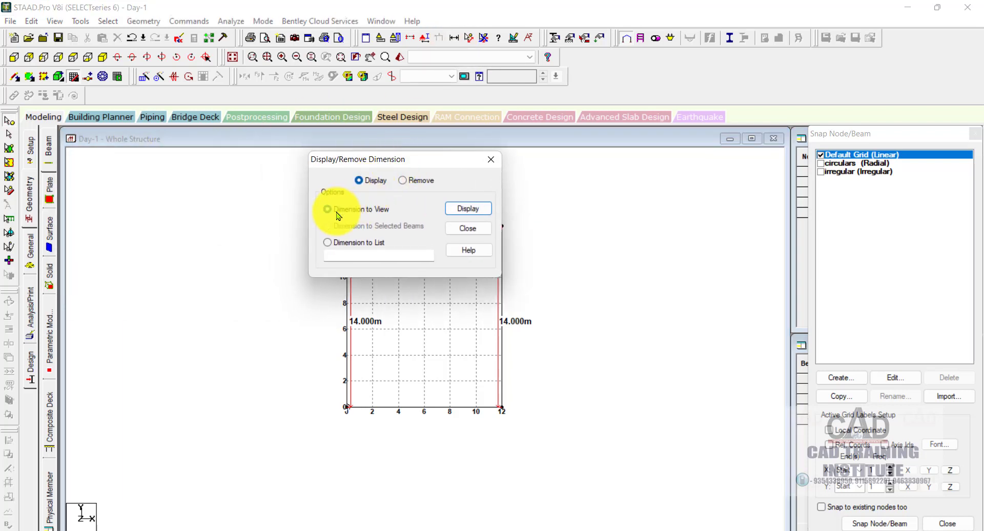
{"action": "left_click", "coordinate": [403, 180]}
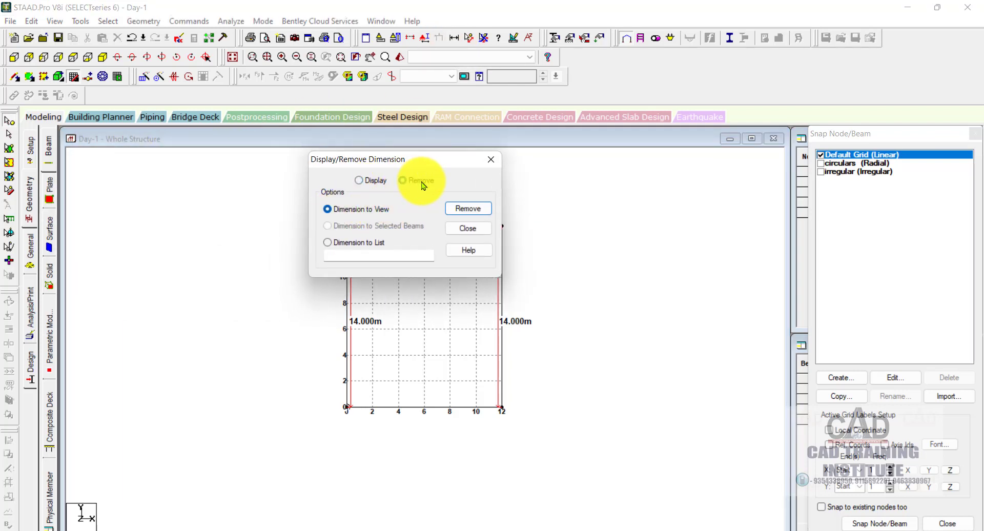
{"action": "left_click", "coordinate": [468, 209]}
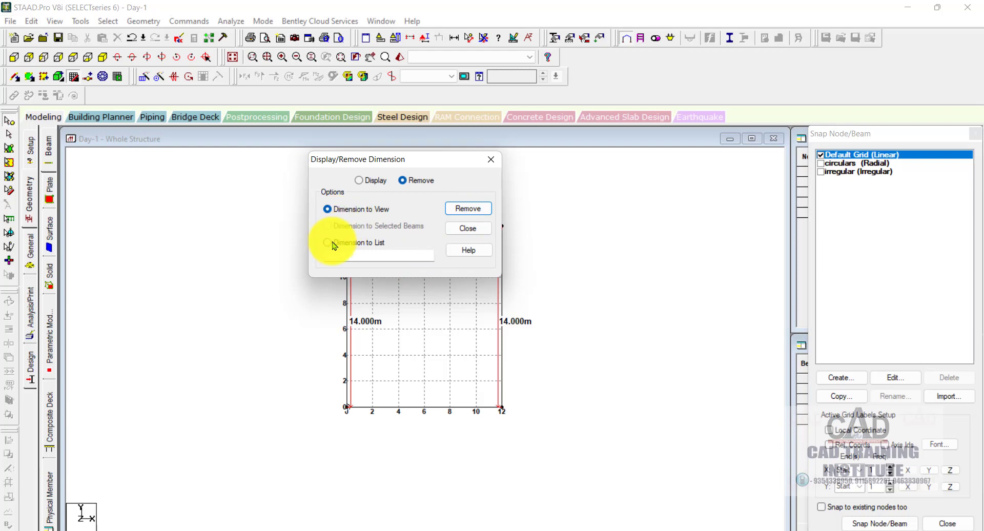
{"action": "left_click", "coordinate": [462, 212]}
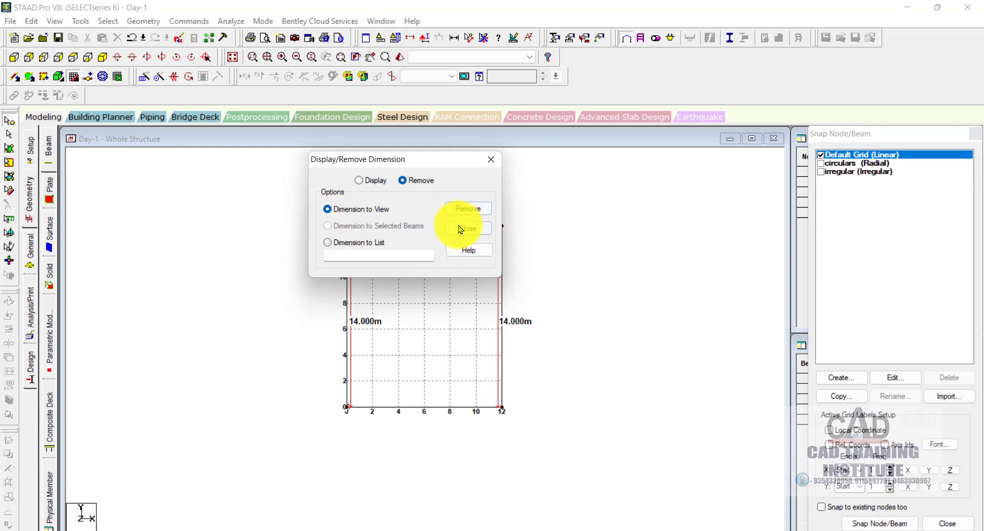
{"action": "left_click", "coordinate": [467, 229]}
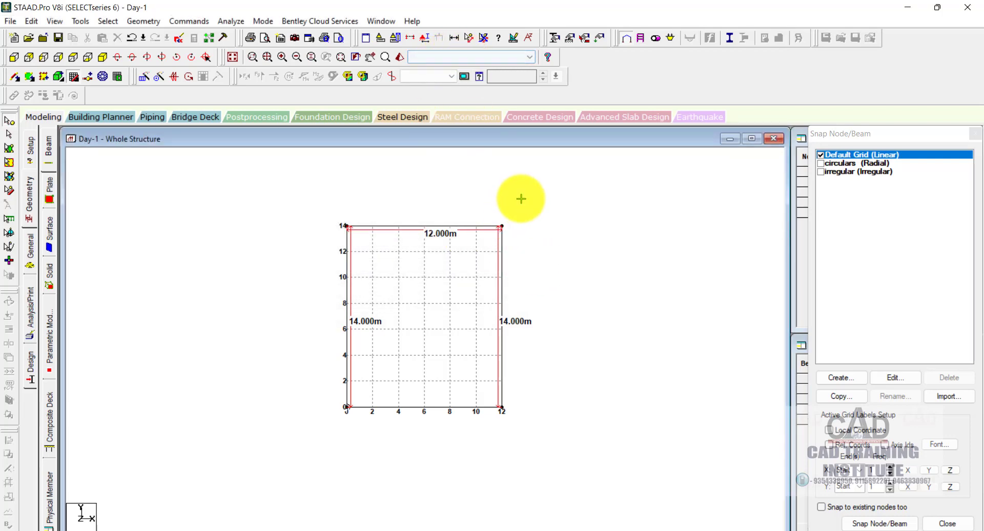
Step: Select all the frame's nodes and try to remove the dimensions using the Dimension to List option with an empty list
{"action": "left_click_drag", "start_coordinate": [521, 198], "coordinate": [255, 443]}
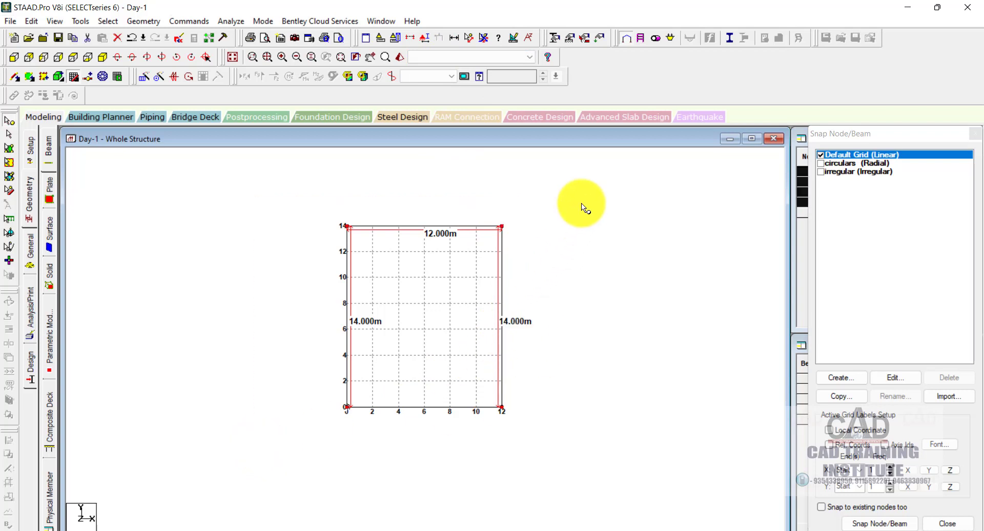
{"action": "left_click_drag", "start_coordinate": [582, 207], "coordinate": [302, 439]}
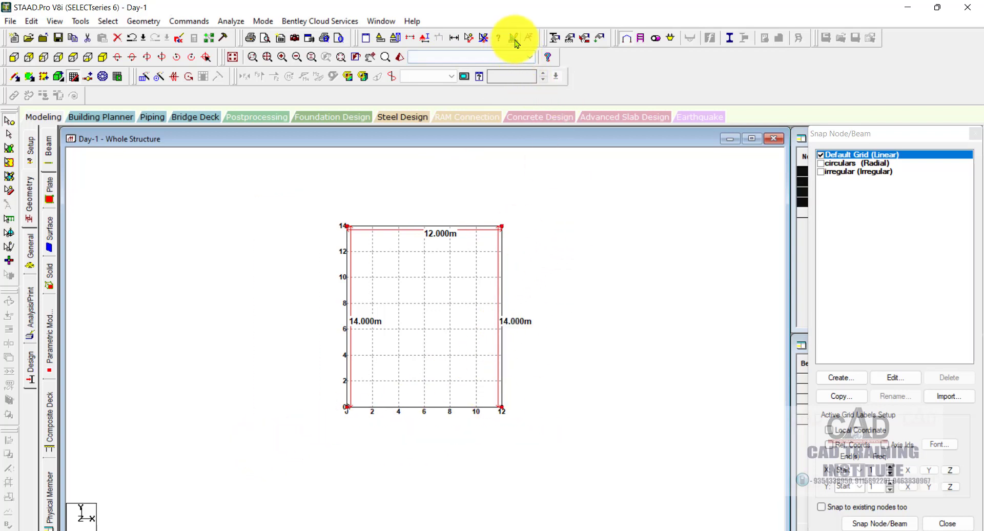
{"action": "left_click", "coordinate": [453, 37]}
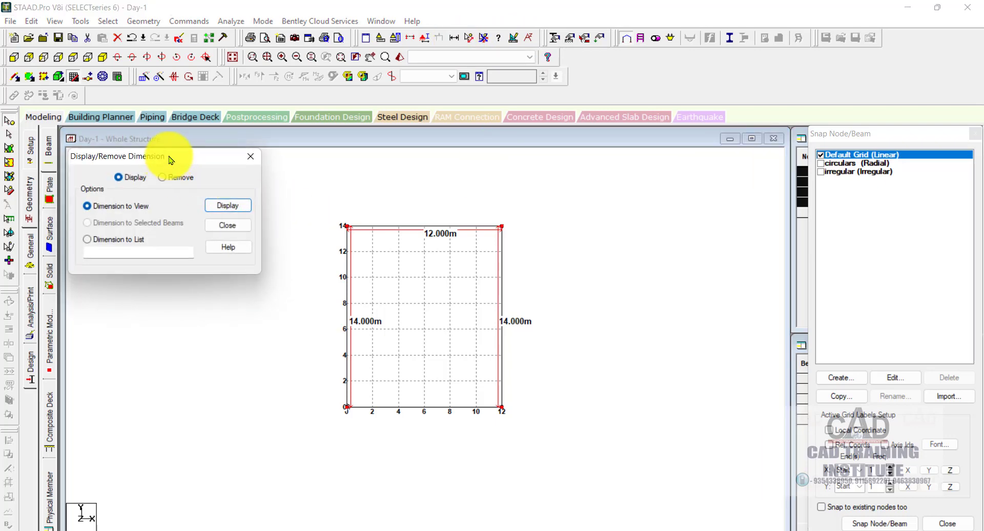
{"action": "left_click_drag", "start_coordinate": [170, 160], "coordinate": [406, 177]}
{"action": "left_click", "coordinate": [398, 193]}
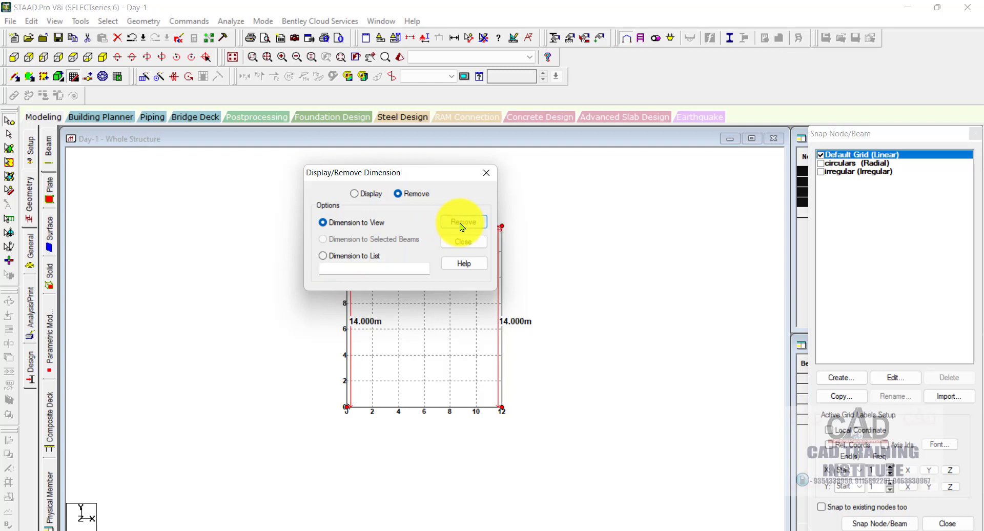
{"action": "left_click", "coordinate": [324, 256]}
{"action": "left_click", "coordinate": [464, 223]}
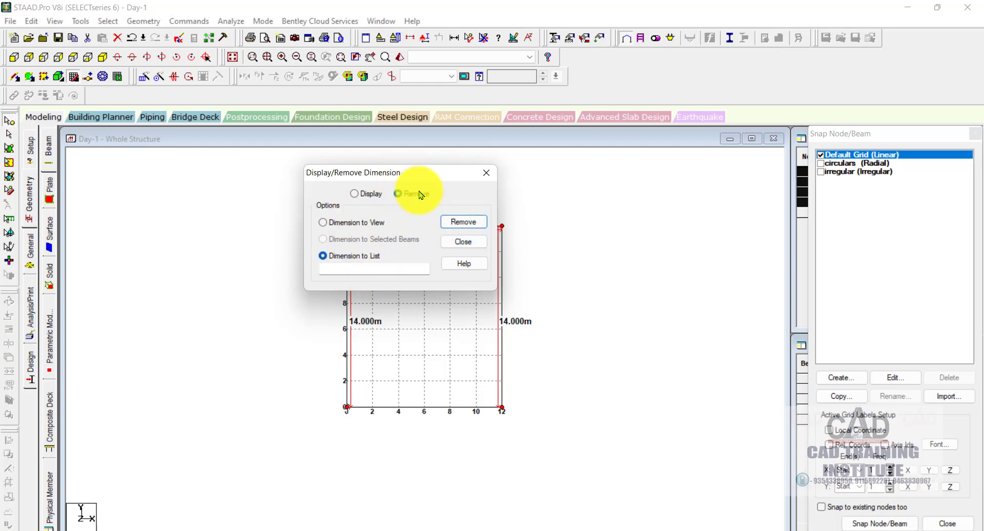
{"action": "left_click", "coordinate": [464, 242]}
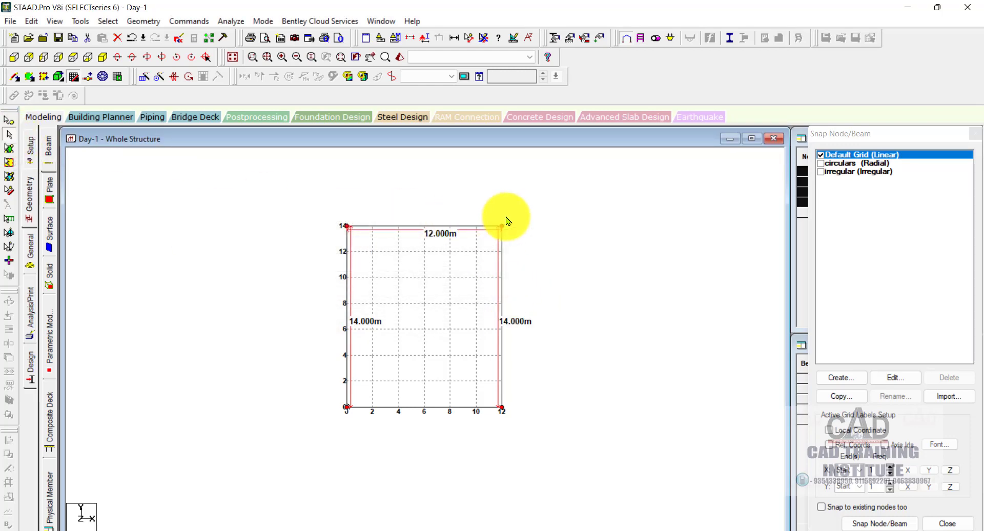
Step: Select all the frame's beams and try to remove their dimensions using the Dimension to Selected Beams option
{"action": "left_click_drag", "start_coordinate": [571, 193], "coordinate": [266, 440]}
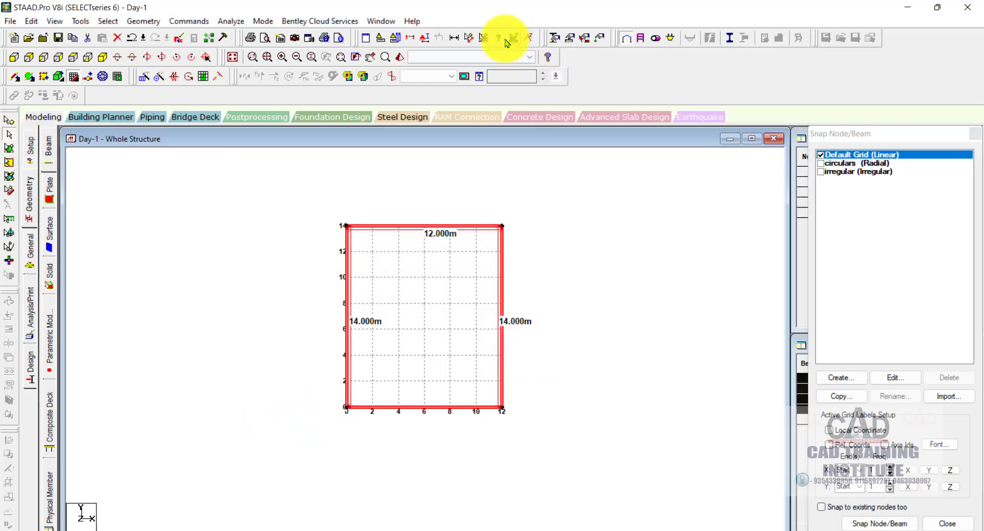
{"action": "left_click", "coordinate": [457, 40]}
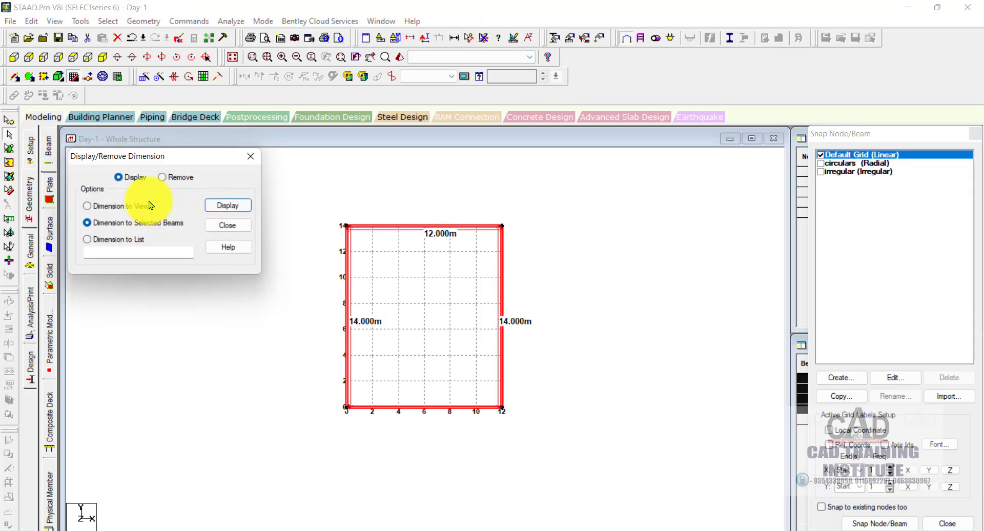
{"action": "left_click", "coordinate": [162, 177]}
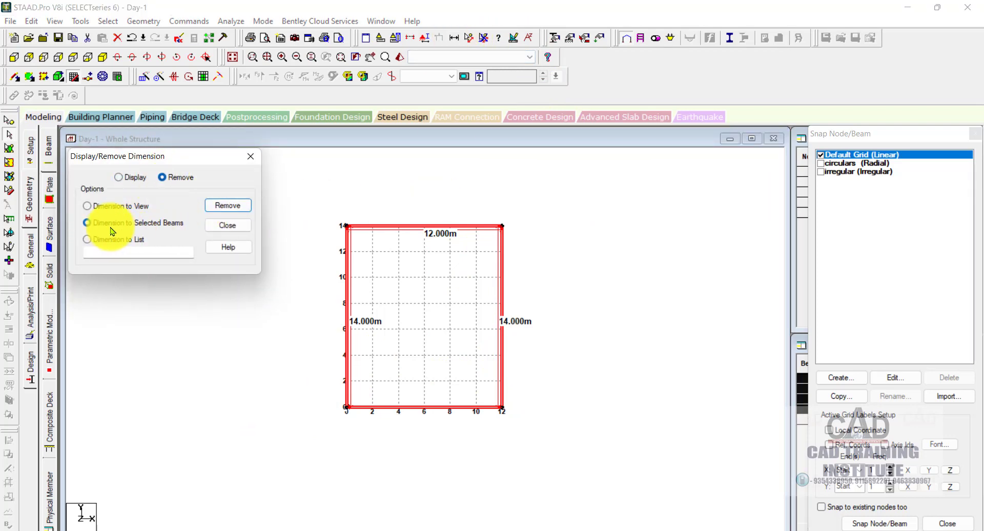
{"action": "left_click_drag", "start_coordinate": [170, 158], "coordinate": [462, 171]}
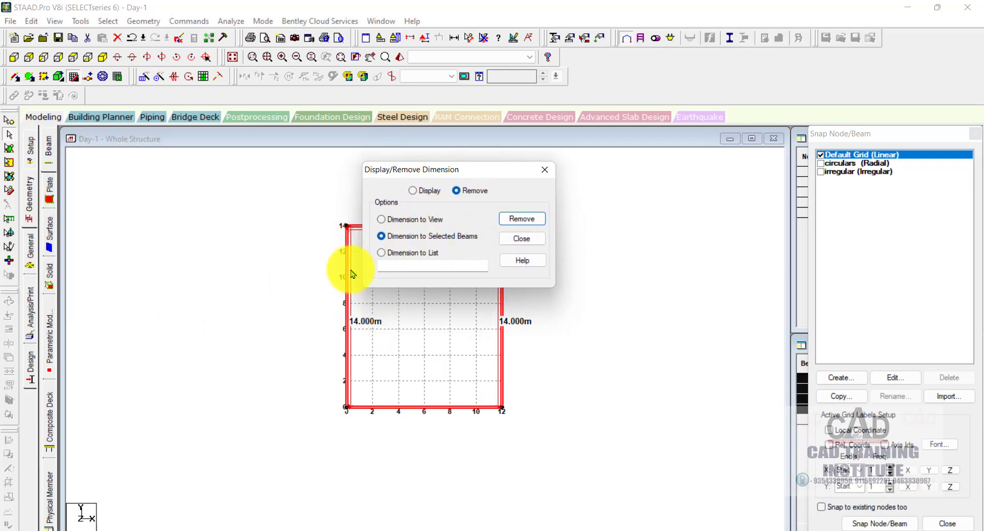
{"action": "left_click", "coordinate": [389, 240]}
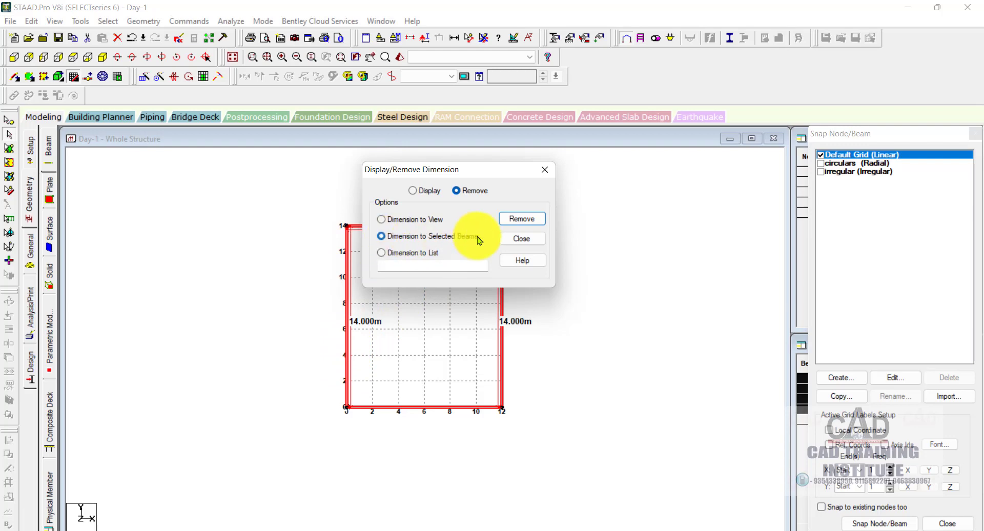
{"action": "left_click", "coordinate": [528, 219]}
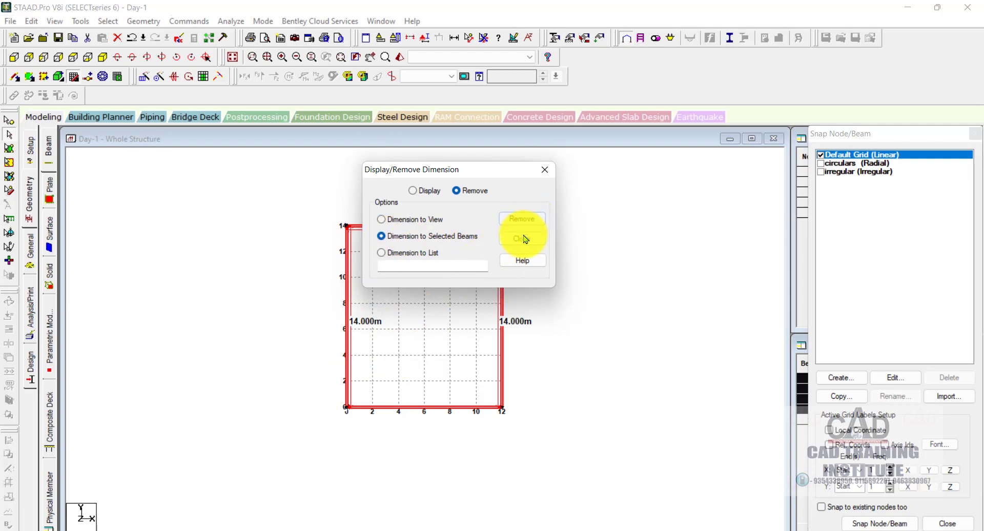
{"action": "left_click", "coordinate": [524, 240]}
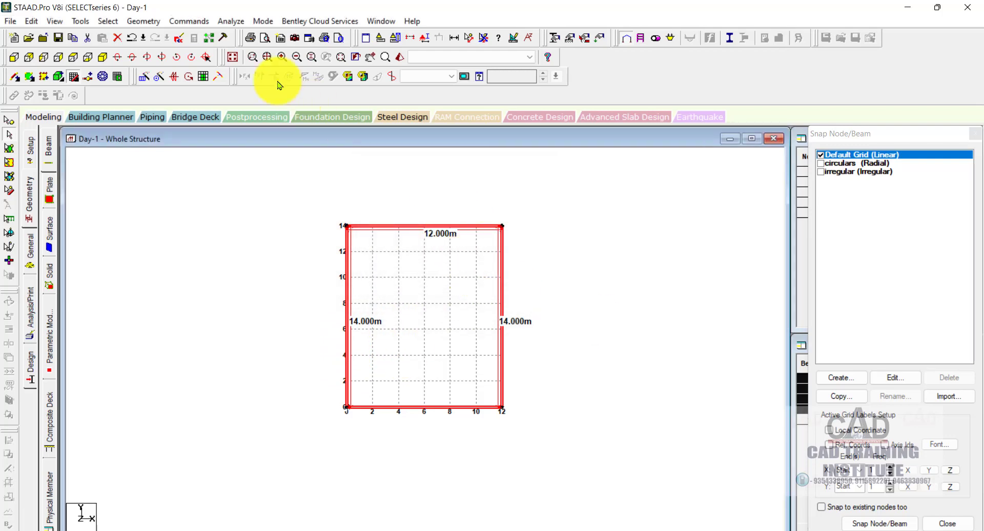
Step: Show the frame in isometric view, turn off the snap grid, and clear the beam selection
{"action": "left_click", "coordinate": [233, 58]}
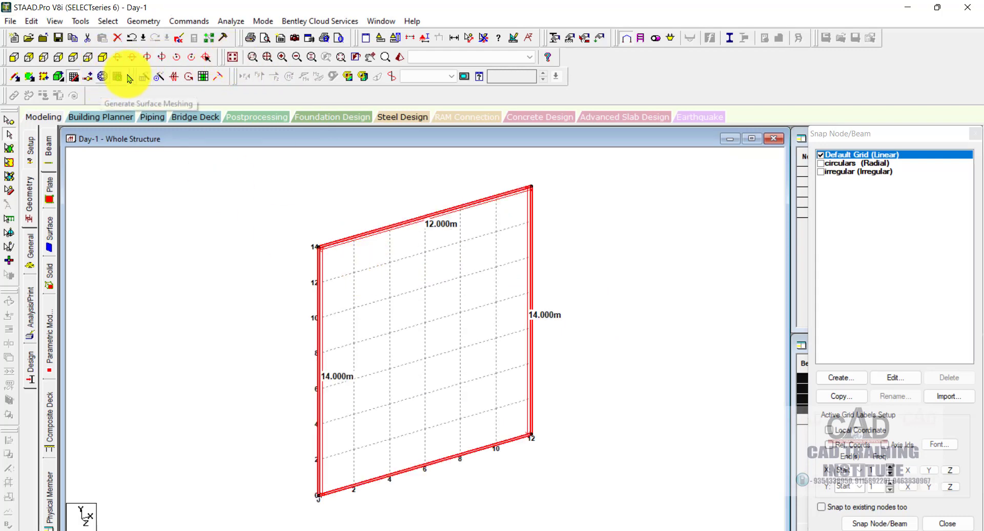
{"action": "left_click", "coordinate": [73, 77]}
{"action": "left_click", "coordinate": [270, 208]}
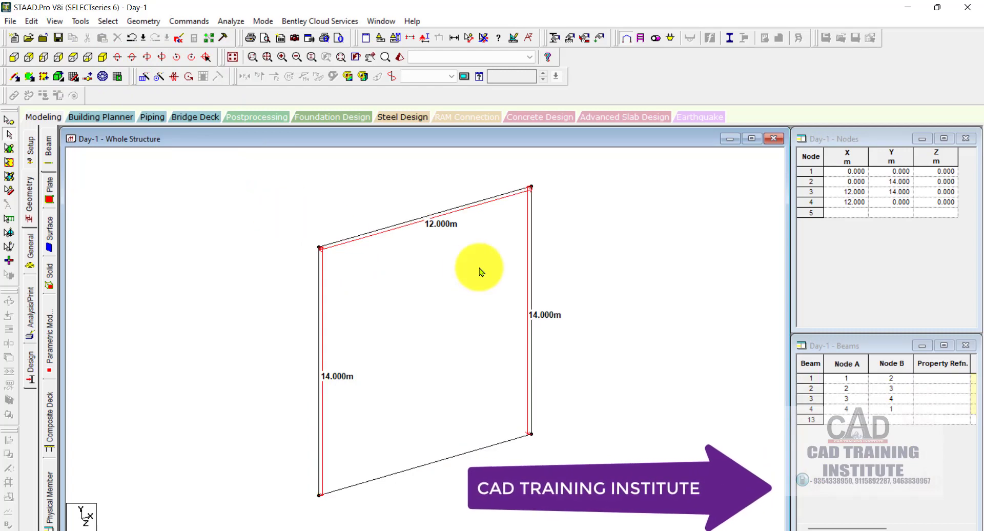
Step: Select all four beams and try removing their dimensions with the view and selected-beams options, then choose Dimension to List and close the settings
{"action": "left_click_drag", "start_coordinate": [577, 171], "coordinate": [253, 506]}
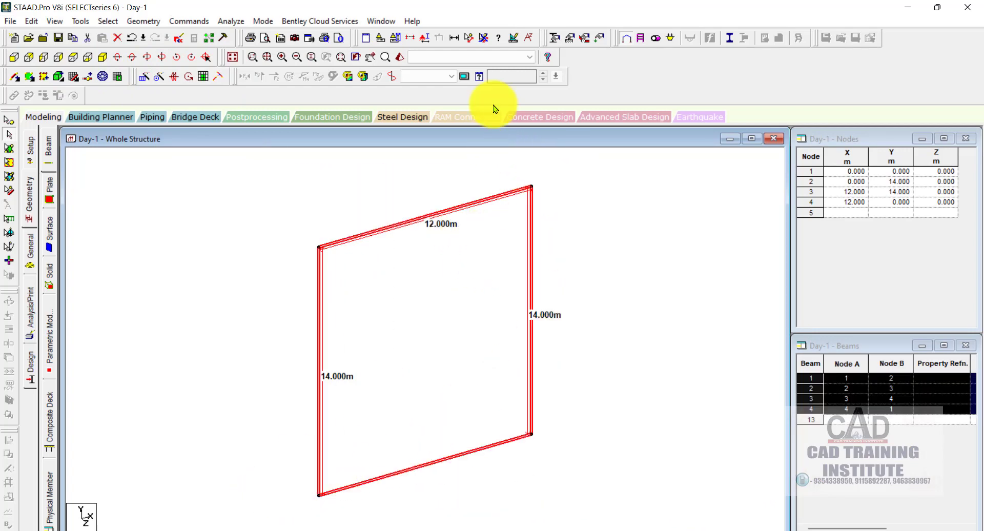
{"action": "left_click", "coordinate": [454, 37]}
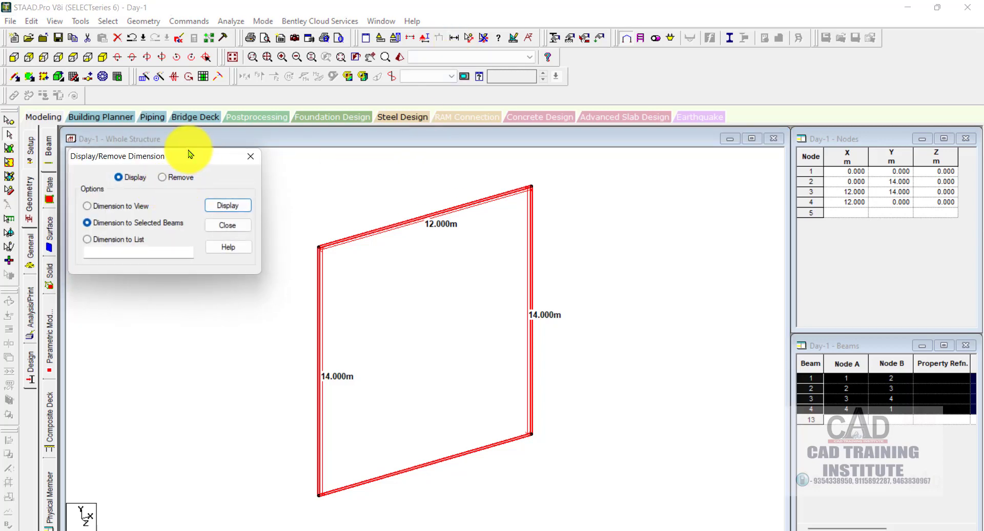
{"action": "left_click_drag", "start_coordinate": [238, 156], "coordinate": [433, 156]}
{"action": "left_click", "coordinate": [360, 179]}
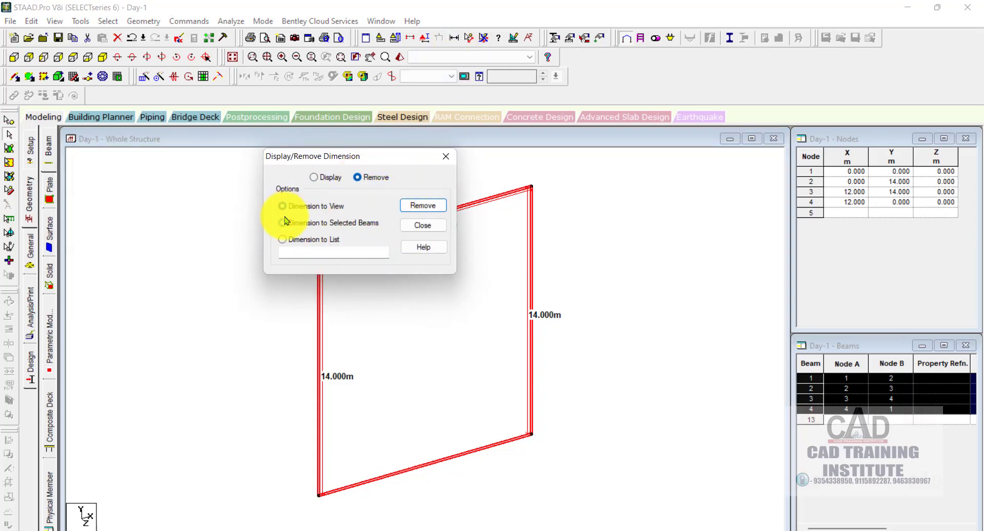
{"action": "left_click", "coordinate": [416, 209]}
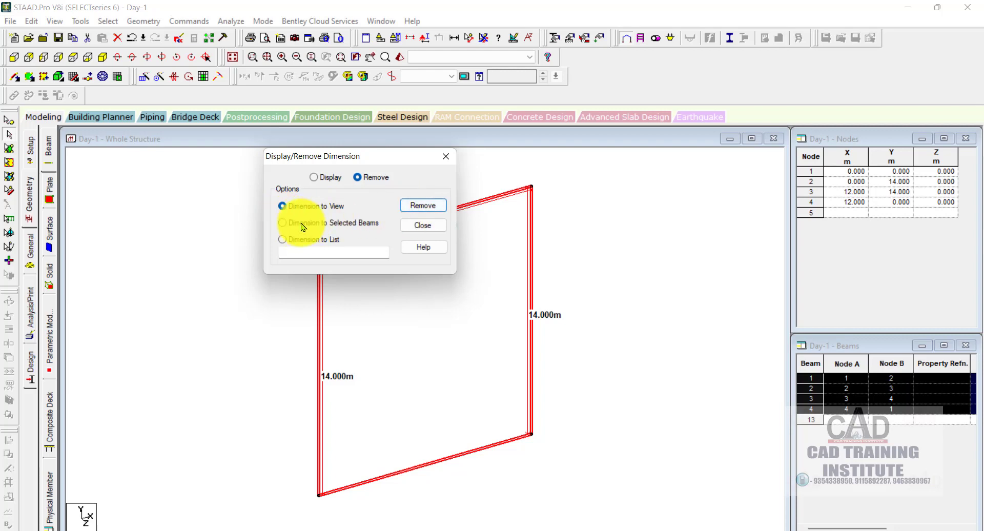
{"action": "left_click", "coordinate": [282, 223]}
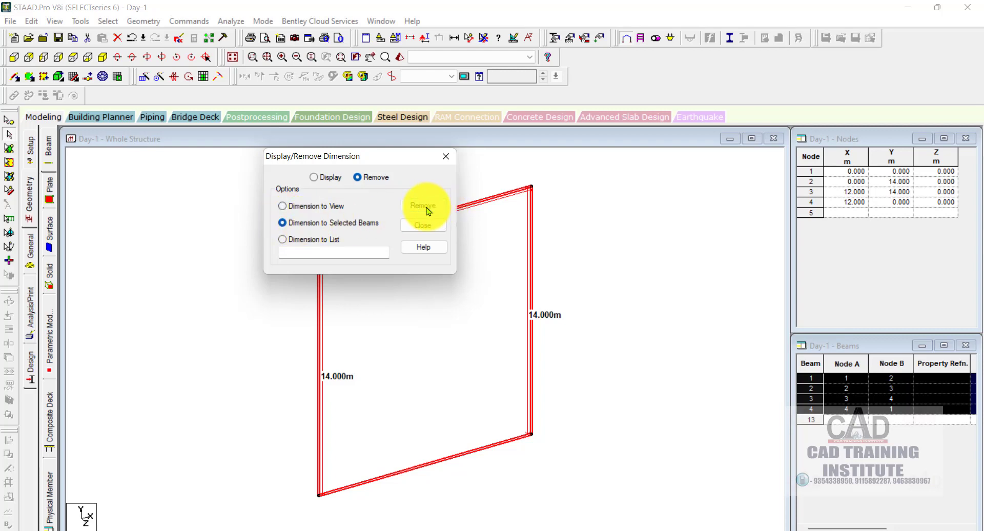
{"action": "left_click", "coordinate": [426, 207]}
{"action": "left_click", "coordinate": [280, 240]}
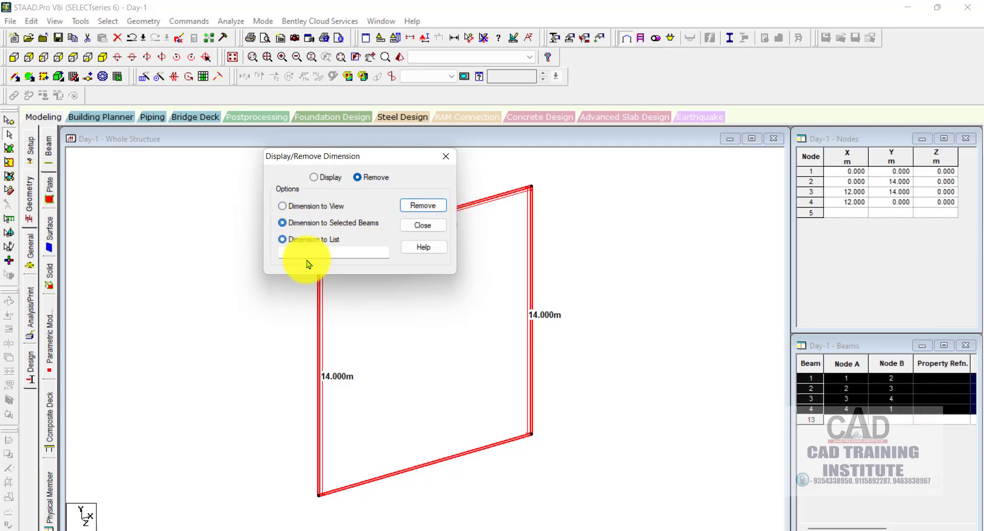
{"action": "left_click", "coordinate": [423, 225]}
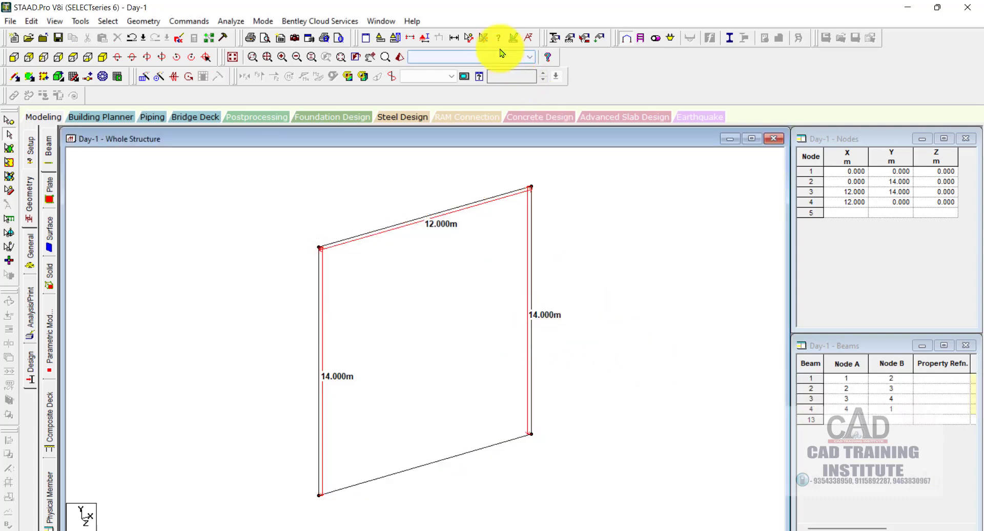
Step: Remove the dimensions from the frame's top beam and both columns with Display Node to Node Distance, selecting each member's end nodes
{"action": "left_click", "coordinate": [470, 38]}
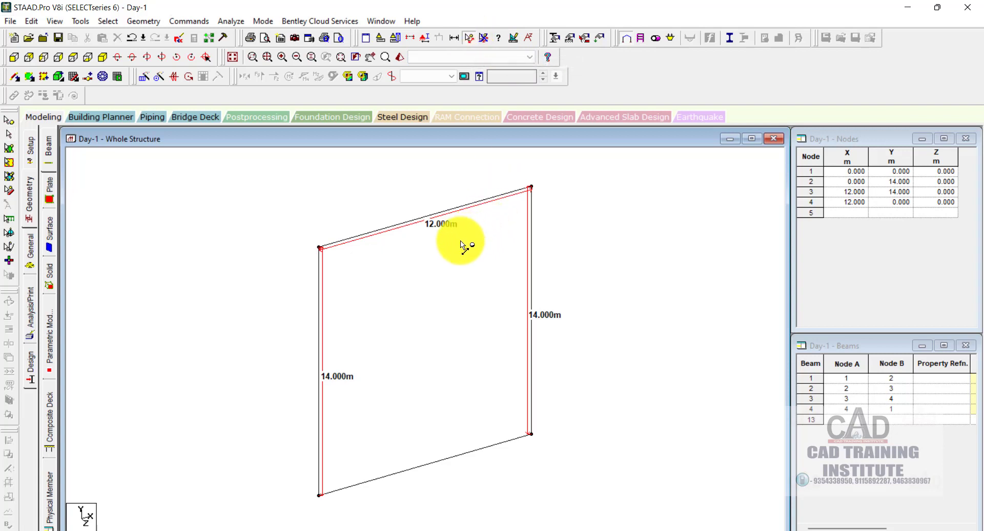
{"action": "left_click", "coordinate": [319, 248]}
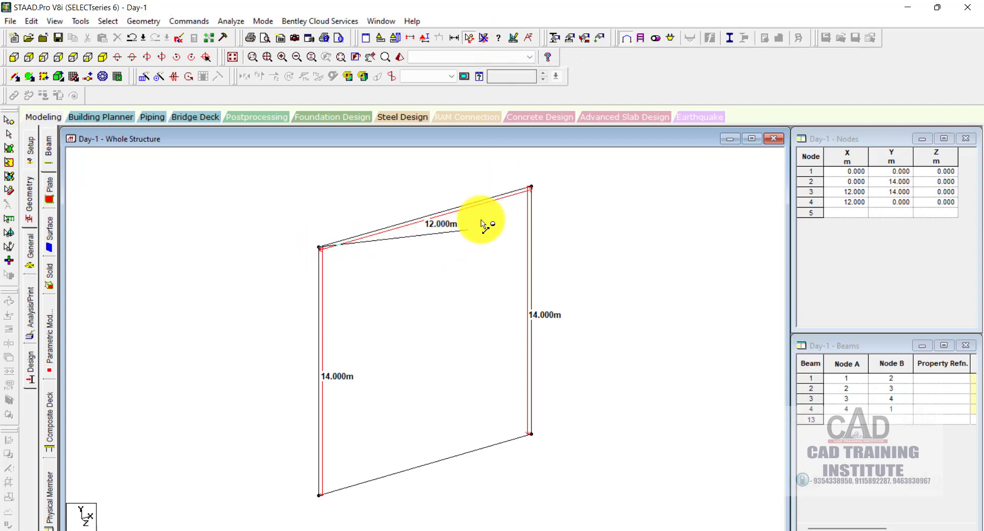
{"action": "left_click", "coordinate": [531, 188]}
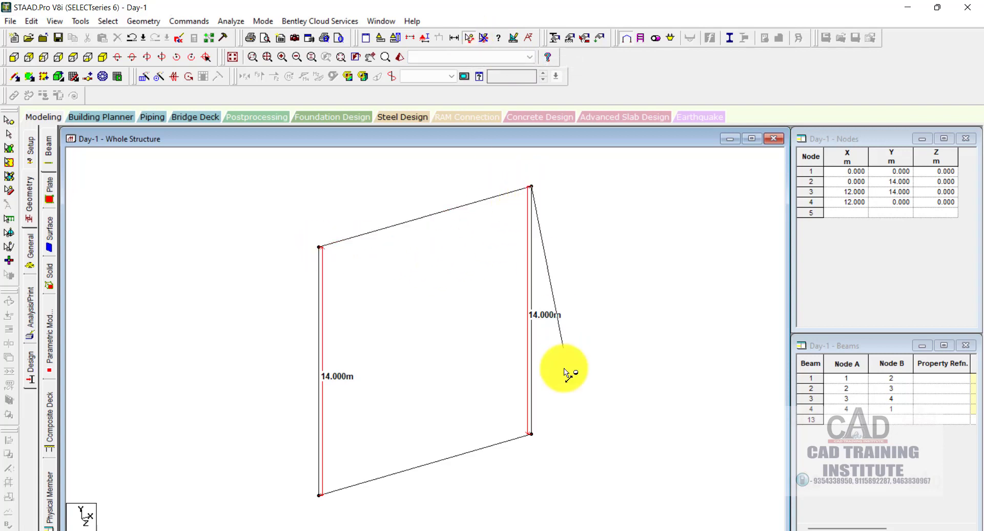
{"action": "left_click", "coordinate": [532, 434]}
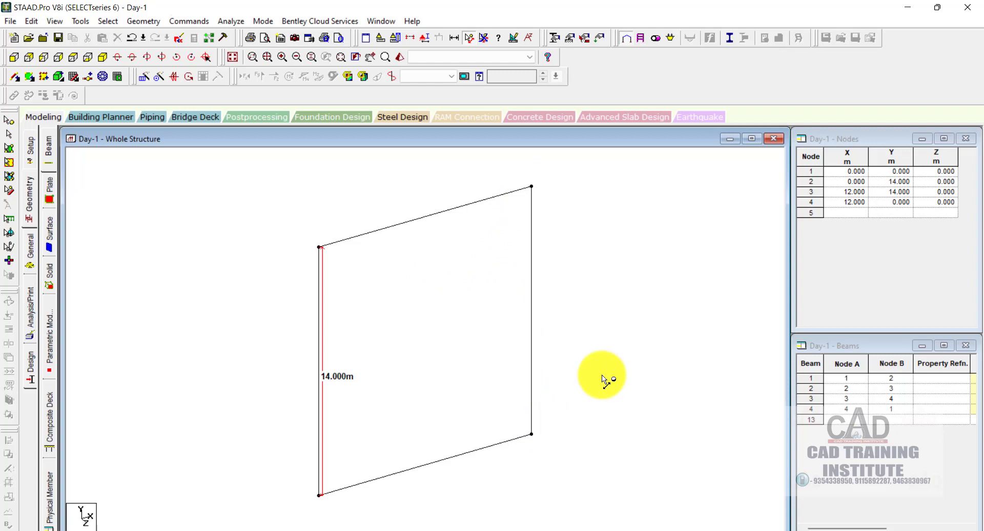
{"action": "left_click", "coordinate": [320, 247]}
{"action": "left_click", "coordinate": [319, 495]}
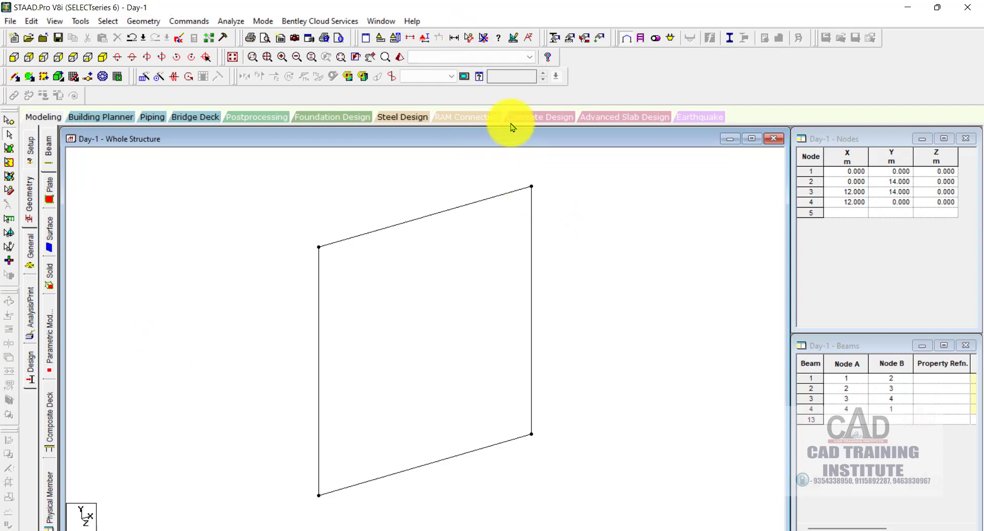
{"action": "left_click", "coordinate": [468, 38]}
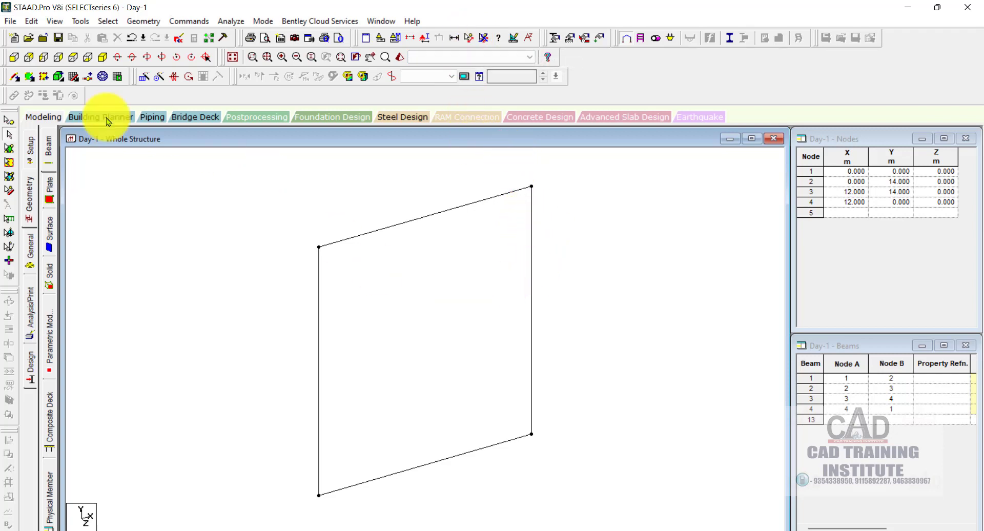
Step: Turn on the snap grid and add a horizontal beam at the 10 m level plus an inclined beam from its X=12 end to X=10, Y=6
{"action": "left_click", "coordinate": [73, 76]}
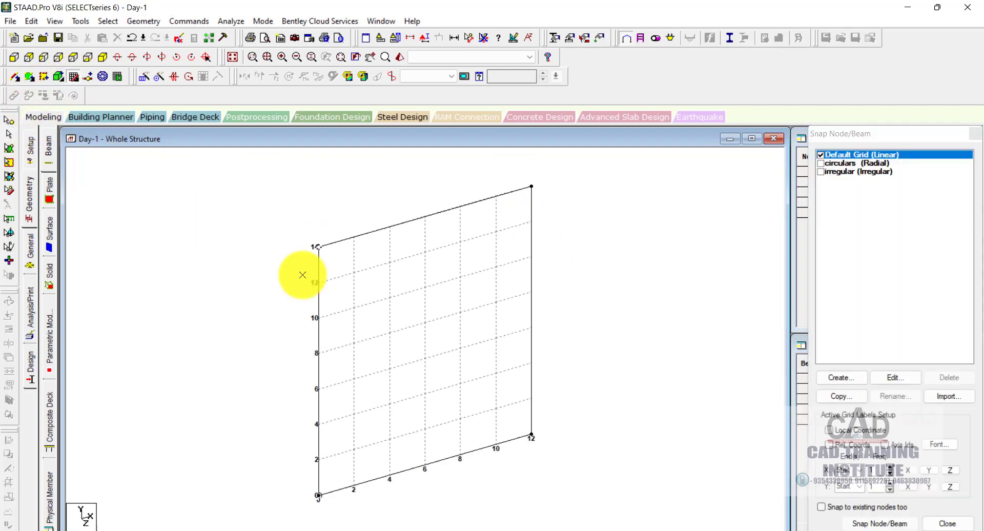
{"action": "left_click", "coordinate": [318, 318]}
{"action": "left_click", "coordinate": [531, 256]}
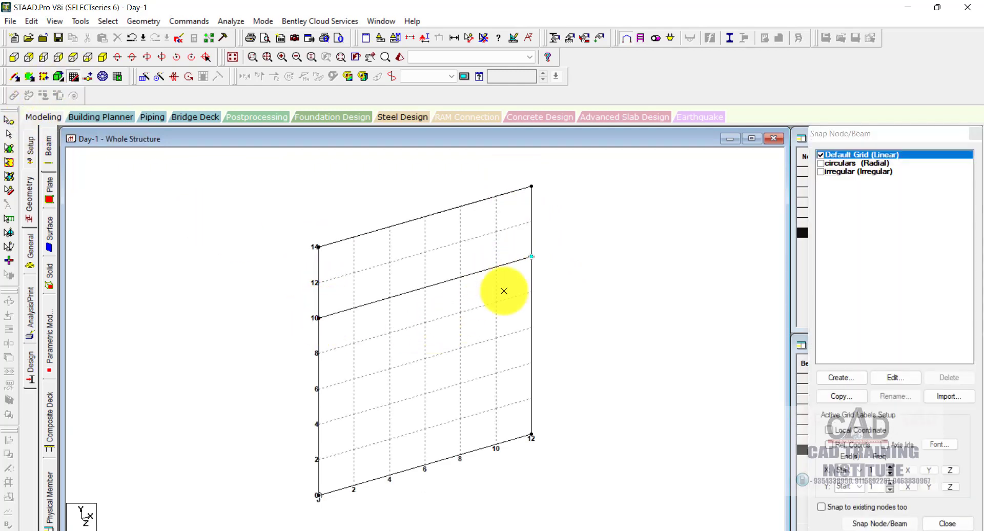
{"action": "left_click", "coordinate": [507, 327]}
{"action": "right_click", "coordinate": [509, 328]}
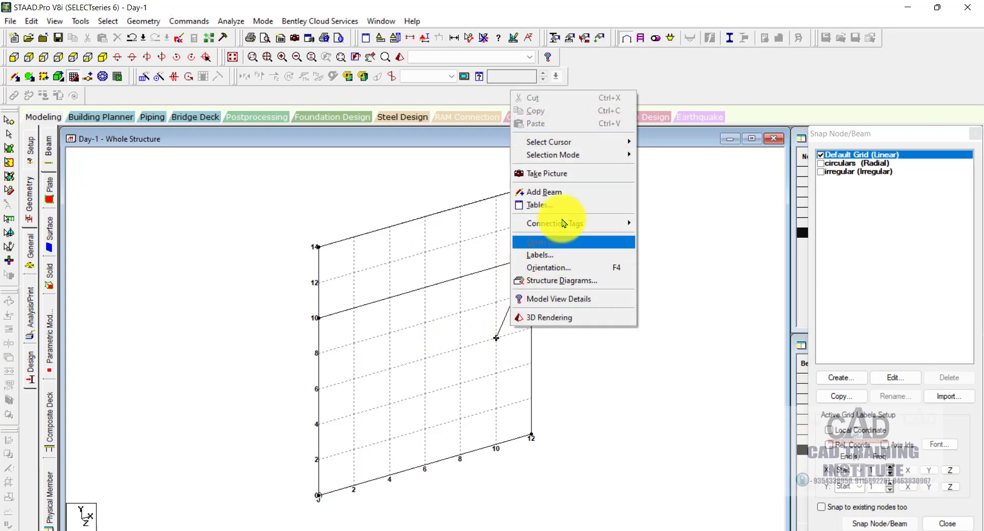
{"action": "left_click", "coordinate": [424, 195]}
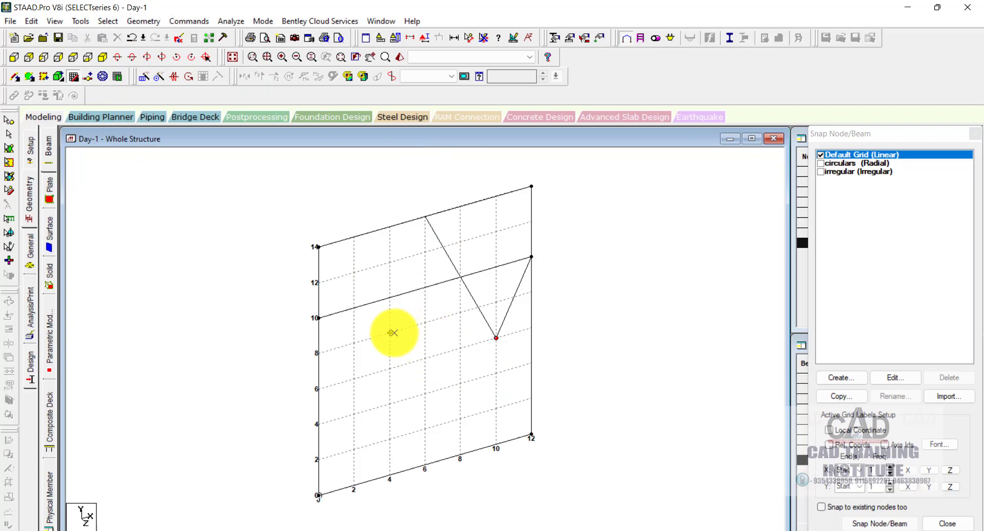
Step: Add two 6 m vertical beams at X=4 and X=6, running from the 10 m level down to Y=4
{"action": "left_click", "coordinate": [390, 298]}
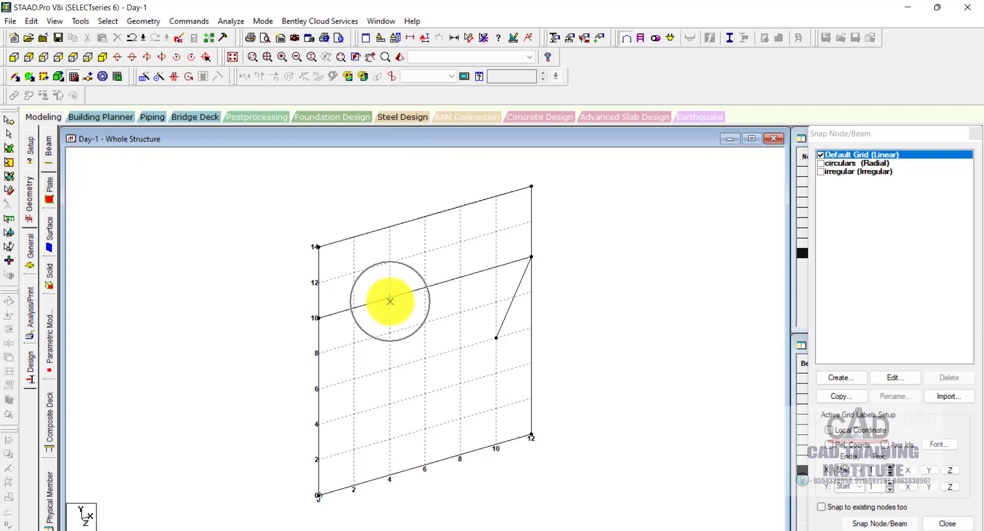
{"action": "left_click", "coordinate": [390, 403]}
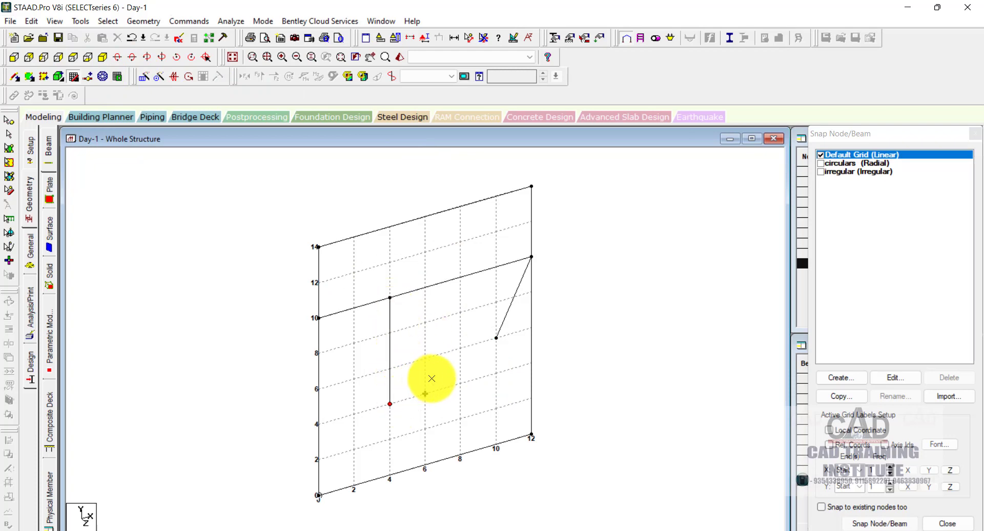
{"action": "left_click", "coordinate": [425, 287]}
{"action": "left_click", "coordinate": [425, 393]}
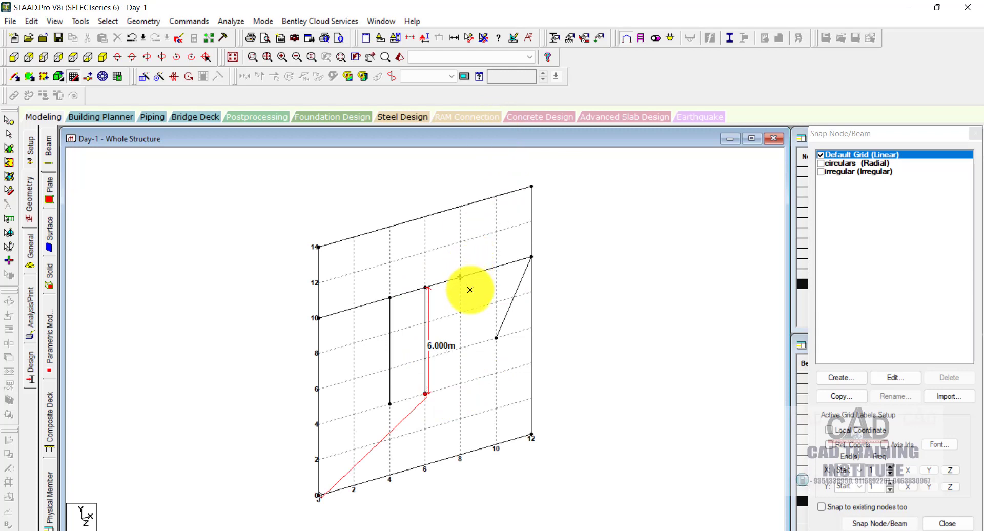
Step: Display the node-to-node distance between the top beam's end nodes, and remove it again with the same tool
{"action": "left_click", "coordinate": [470, 39]}
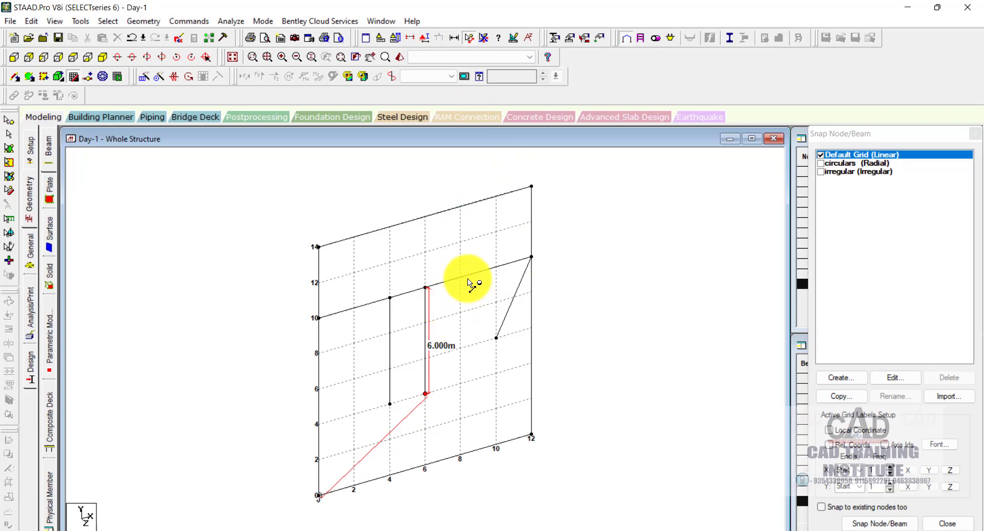
{"action": "left_click", "coordinate": [319, 246]}
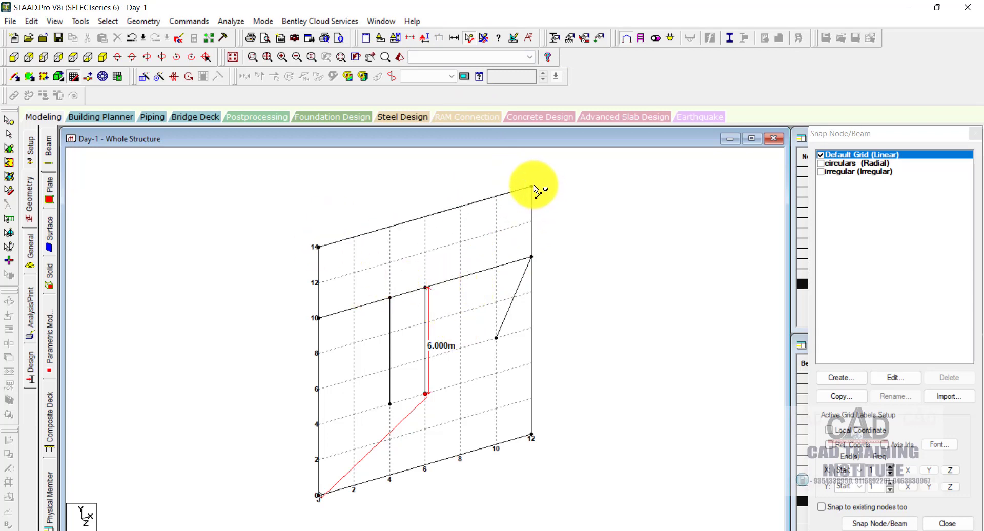
{"action": "left_click", "coordinate": [531, 187]}
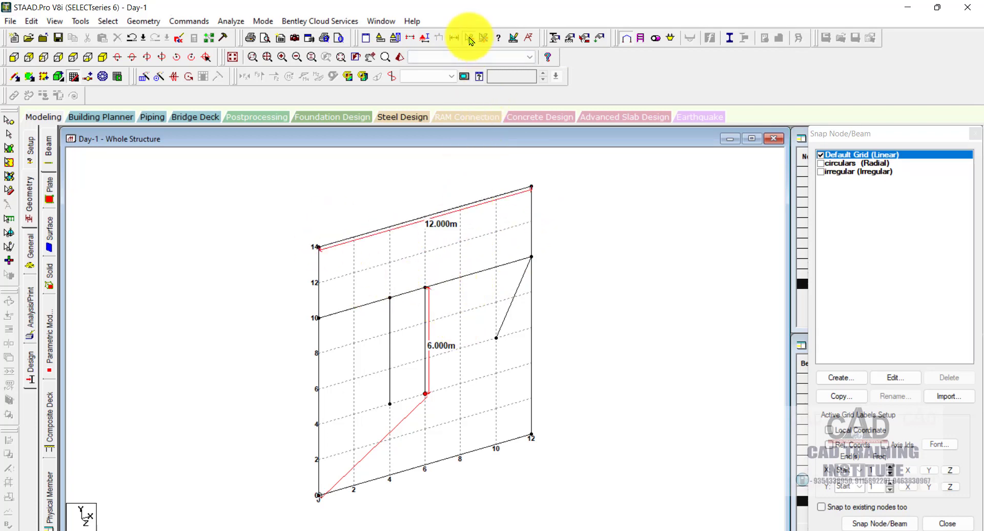
{"action": "left_click", "coordinate": [470, 38]}
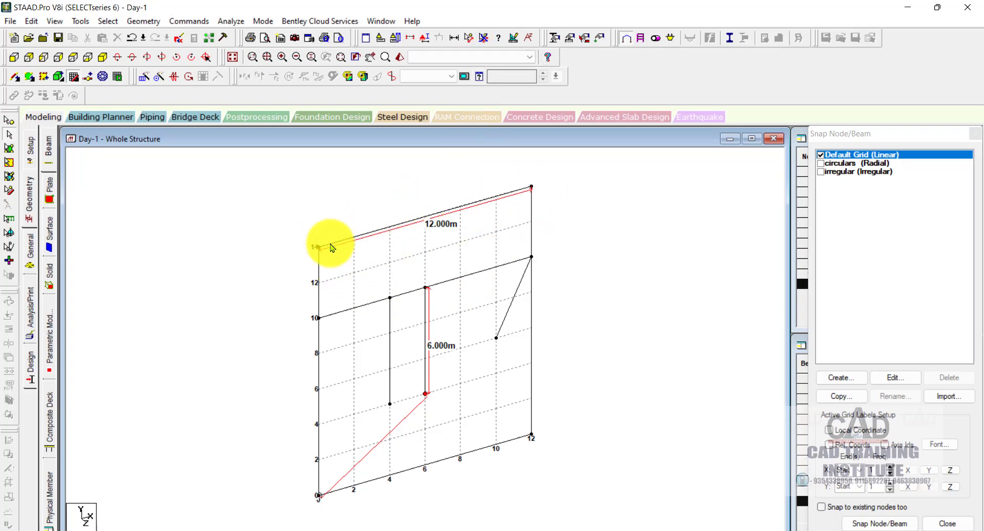
{"action": "left_click", "coordinate": [469, 39]}
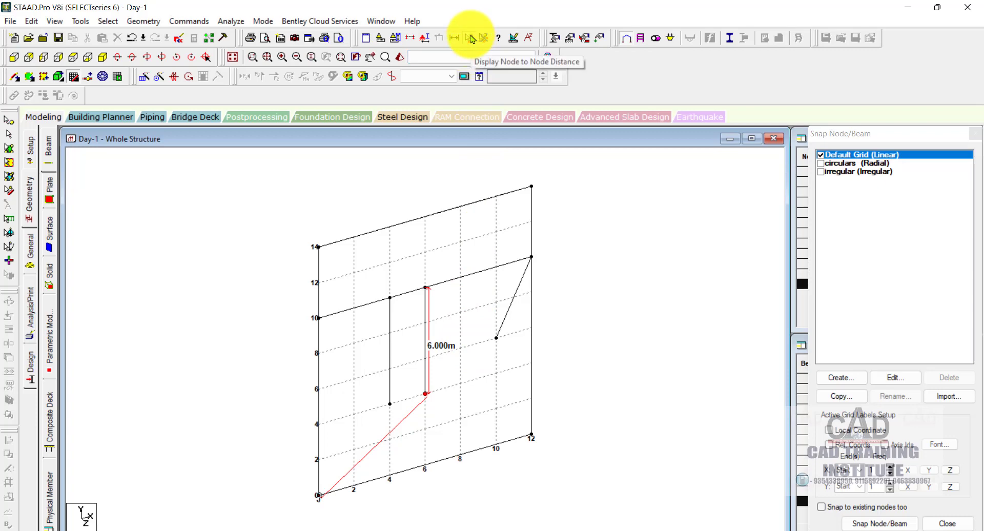
Step: Turn off the snap grid so that only the frame's members and nodes are shown
{"action": "left_click", "coordinate": [471, 39]}
{"action": "scroll", "coordinate": [556, 259], "scroll_direction": "down", "scroll_amount": 2}
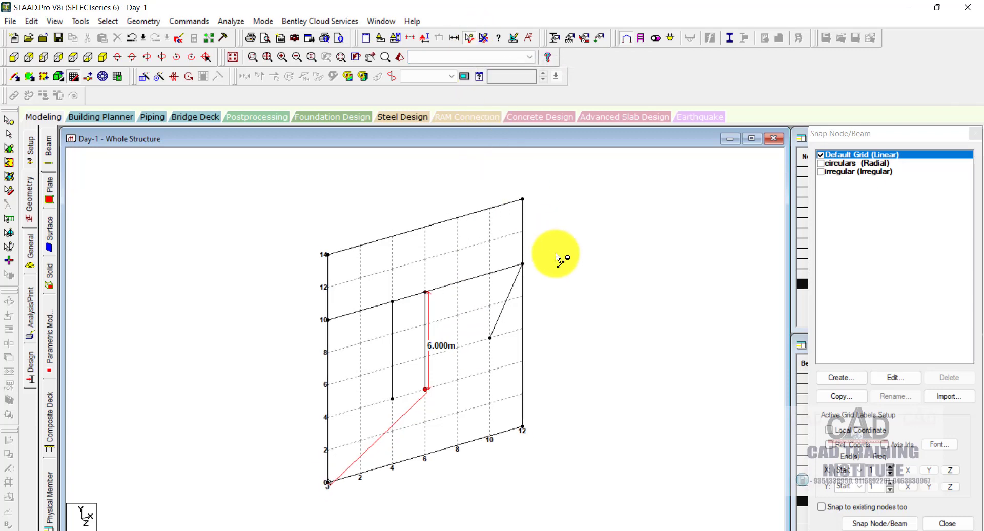
{"action": "scroll", "coordinate": [609, 379], "scroll_direction": "down", "scroll_amount": 2}
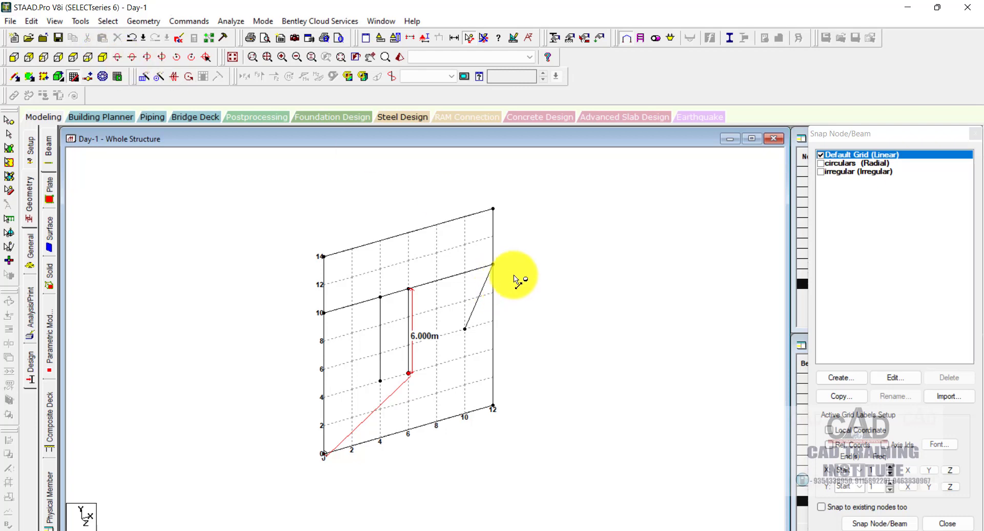
{"action": "scroll", "coordinate": [513, 284], "scroll_direction": "down", "scroll_amount": 2}
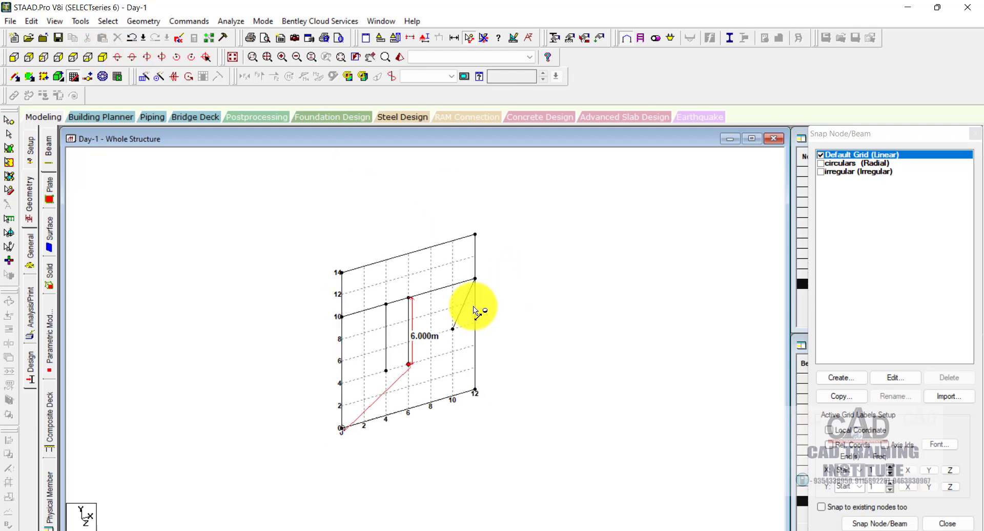
{"action": "left_click", "coordinate": [75, 79]}
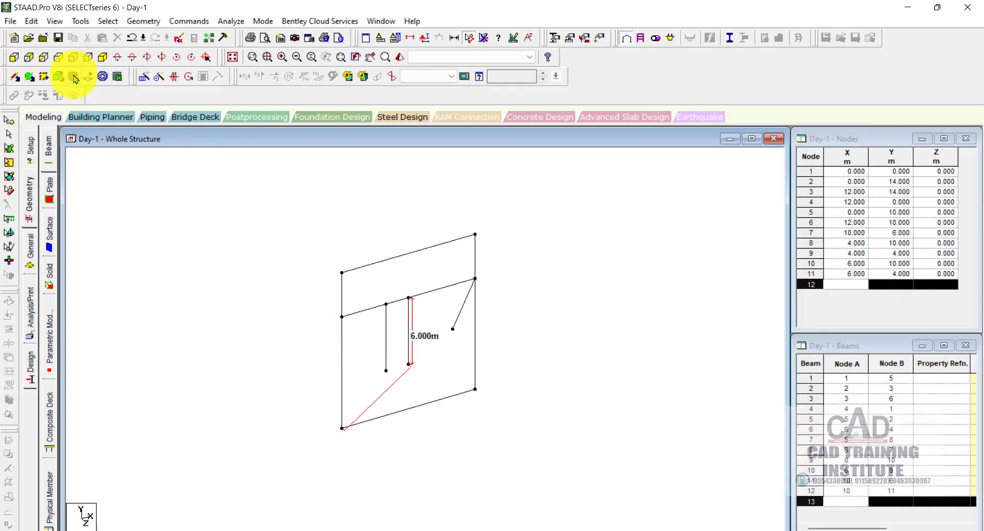
{"action": "left_click", "coordinate": [75, 78]}
{"action": "left_click", "coordinate": [74, 78]}
{"action": "left_click", "coordinate": [75, 79]}
{"action": "left_click", "coordinate": [75, 78]}
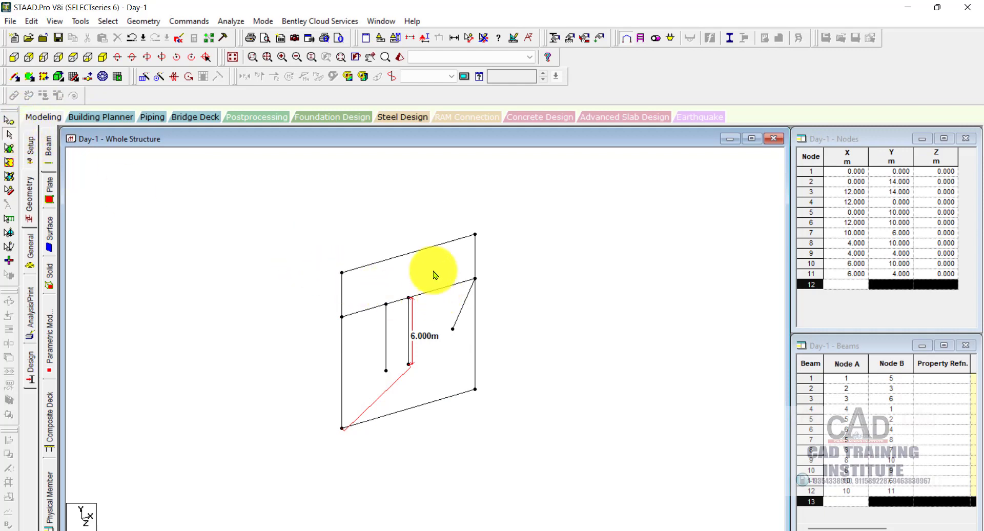
Step: Select the frame's top beam and the 10 m level segment between X=6 and X=12 in turn, clearing each selection
{"action": "left_click", "coordinate": [424, 253]}
{"action": "left_click", "coordinate": [850, 391]}
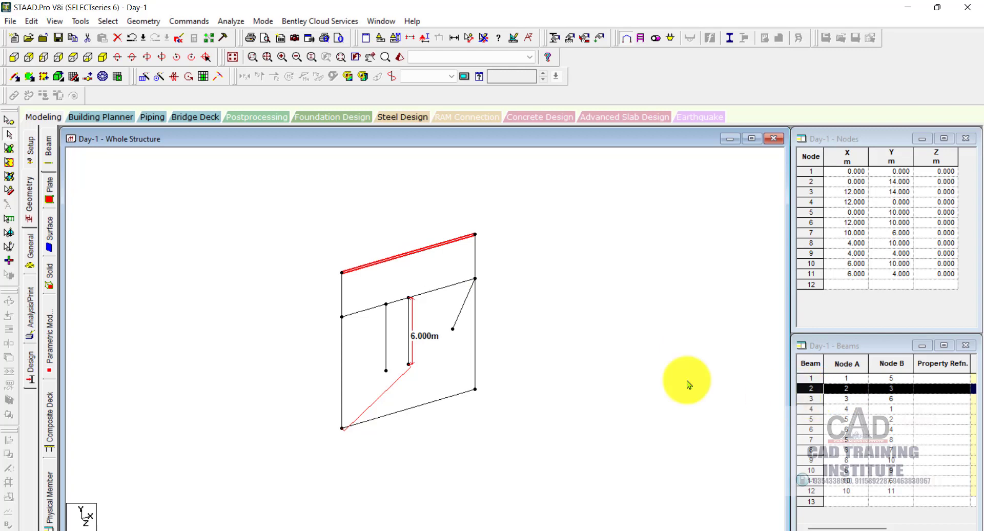
{"action": "left_click", "coordinate": [435, 262]}
{"action": "scroll", "coordinate": [399, 351], "scroll_direction": "up", "scroll_amount": 4}
{"action": "scroll", "coordinate": [399, 350], "scroll_direction": "up", "scroll_amount": 1}
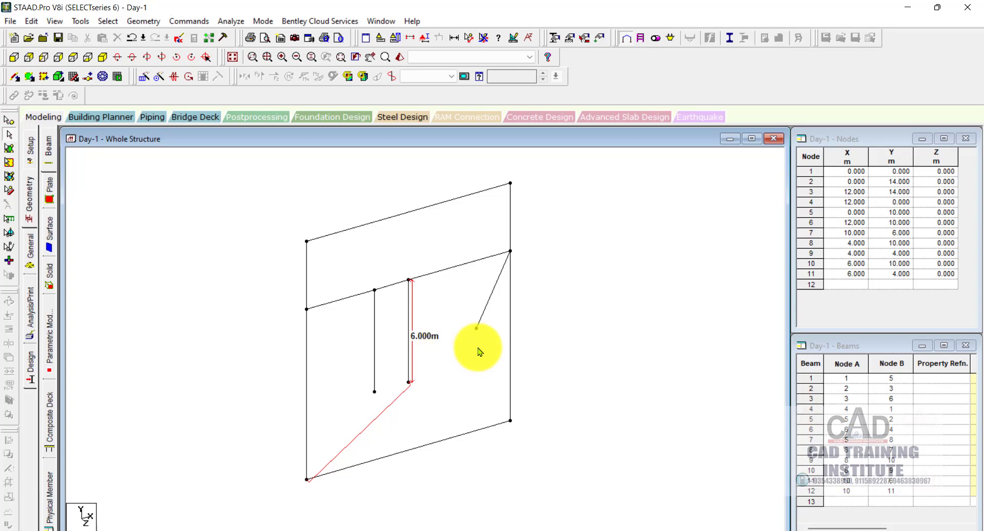
{"action": "middle_click_drag", "start_coordinate": [480, 350], "coordinate": [506, 354]}
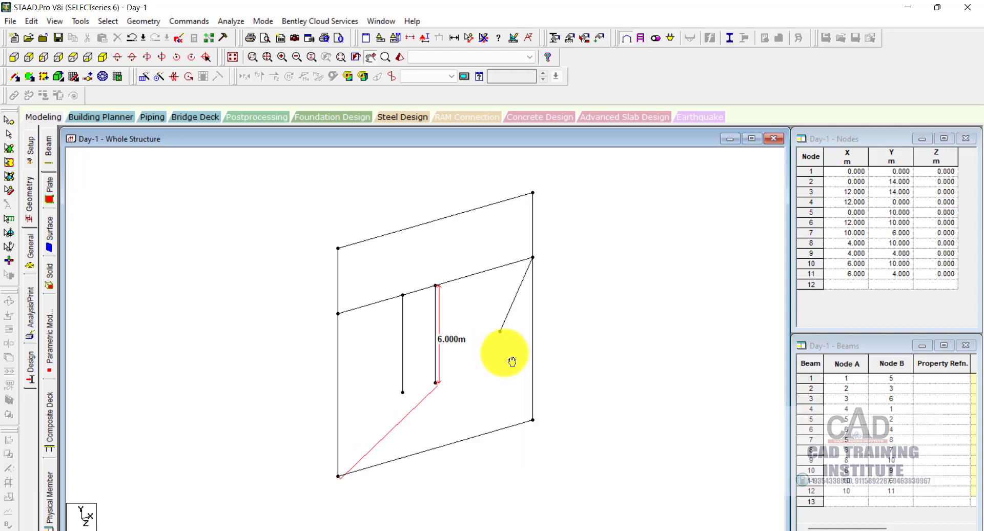
{"action": "left_click", "coordinate": [465, 279]}
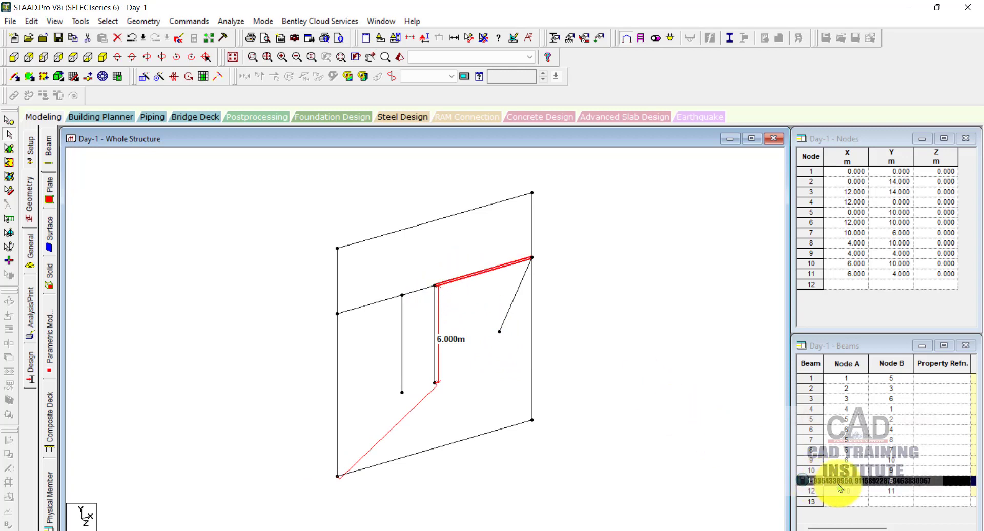
{"action": "left_click", "coordinate": [558, 256]}
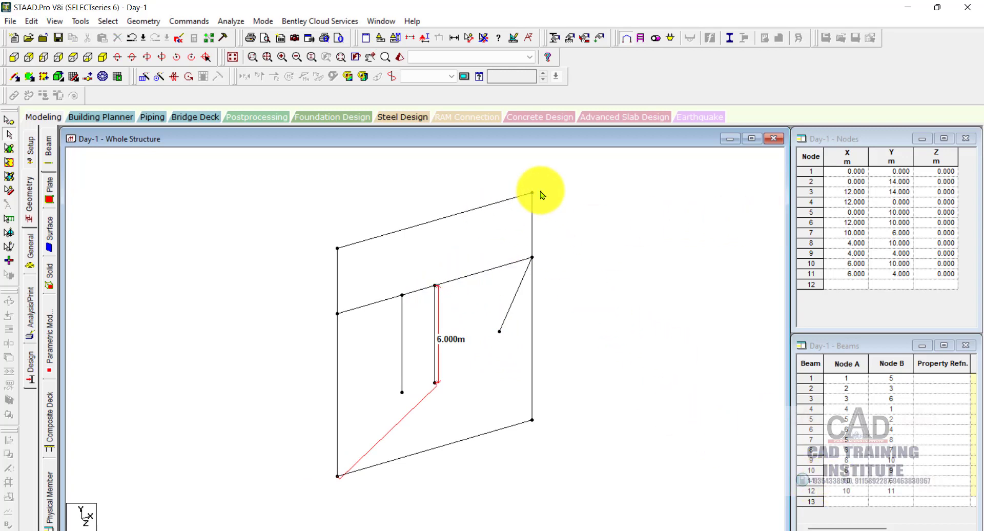
Step: Select the upper segment of the X=12 column, and with the Nodes Cursor the node at X=12, Y=14, clearing each selection
{"action": "left_click", "coordinate": [8, 120]}
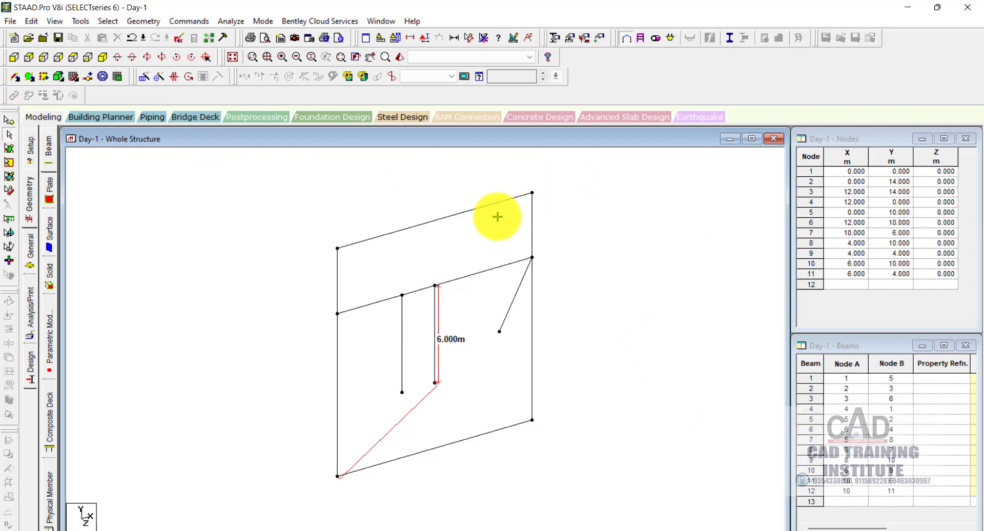
{"action": "left_click", "coordinate": [531, 223]}
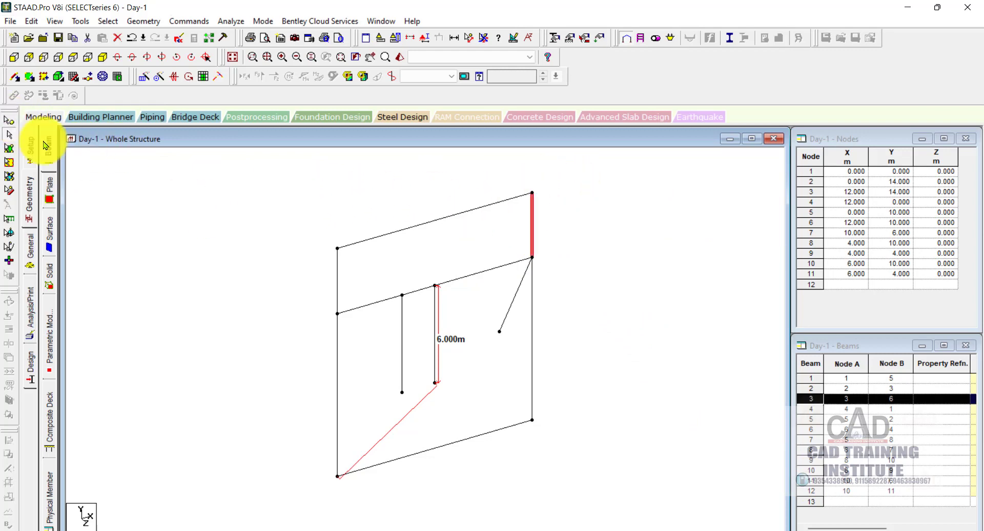
{"action": "left_click", "coordinate": [567, 180]}
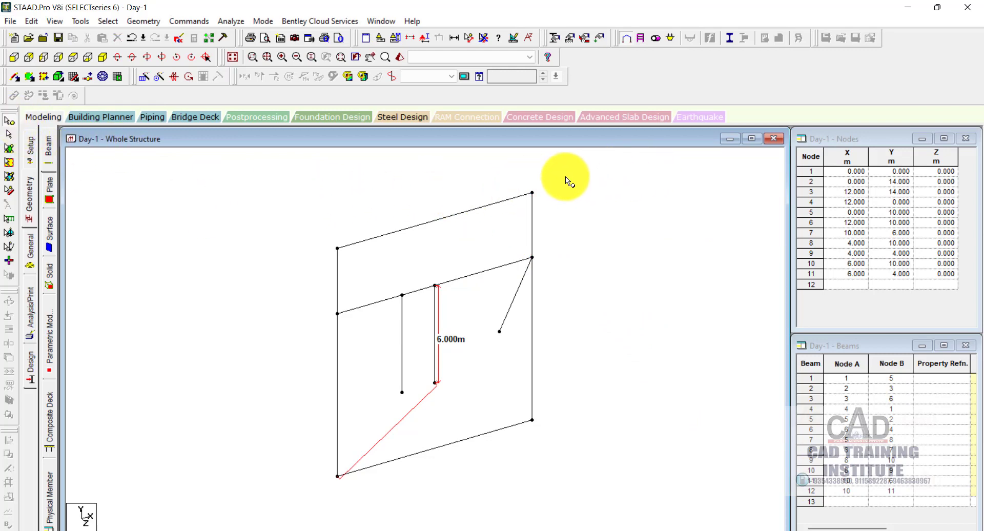
{"action": "left_click_drag", "start_coordinate": [567, 177], "coordinate": [499, 222]}
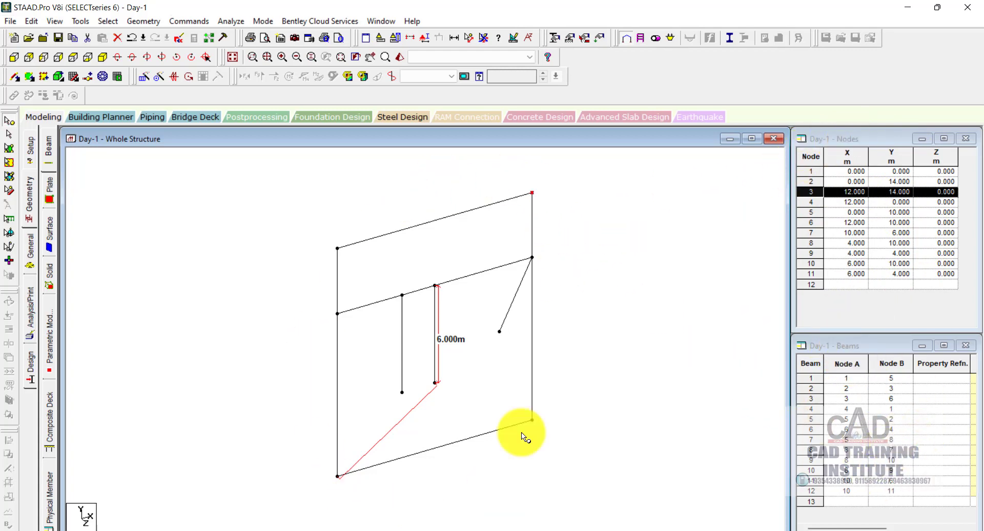
{"action": "left_click", "coordinate": [562, 323]}
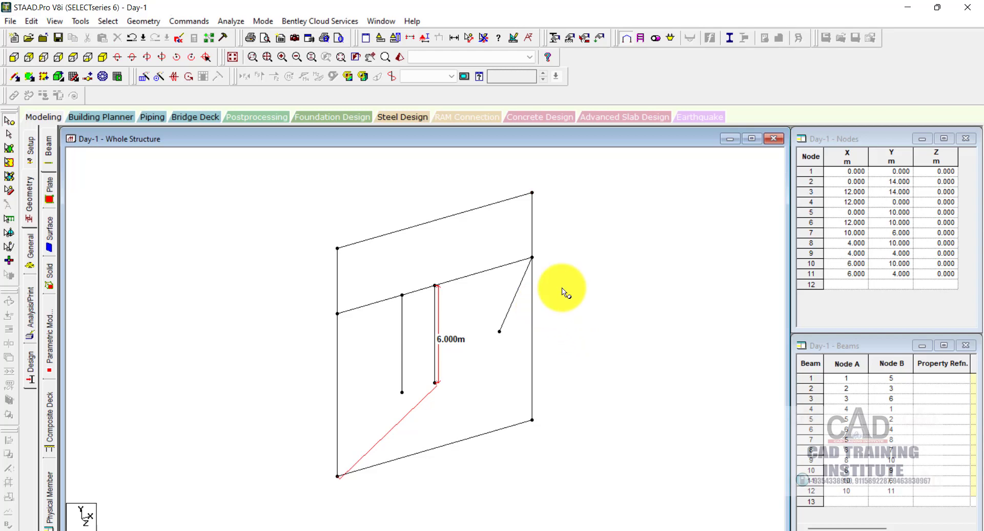
Step: Delete all beams of the frame together with the nodes left without an attached element
{"action": "scroll", "coordinate": [538, 291], "scroll_direction": "down", "scroll_amount": 4}
{"action": "scroll", "coordinate": [490, 319], "scroll_direction": "up", "scroll_amount": 3}
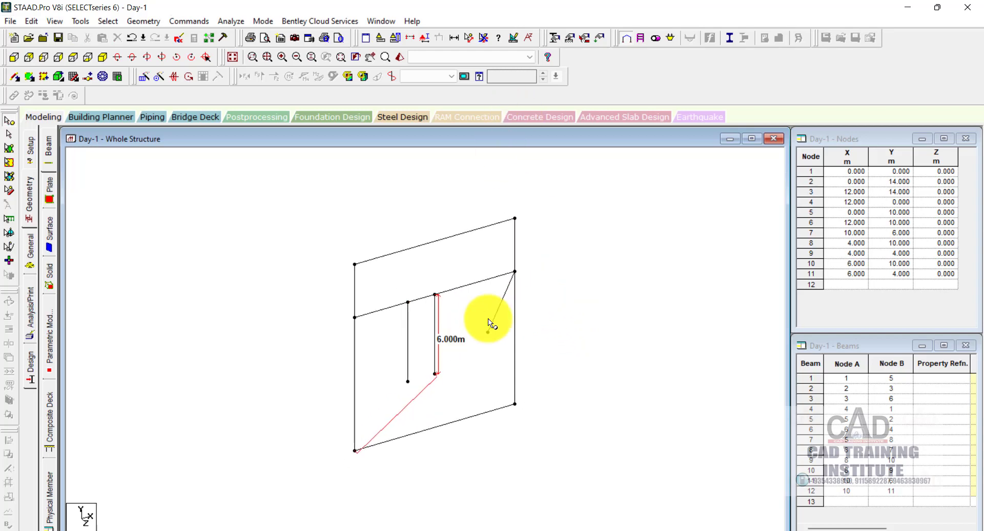
{"action": "middle_click_drag", "start_coordinate": [441, 338], "coordinate": [447, 324]}
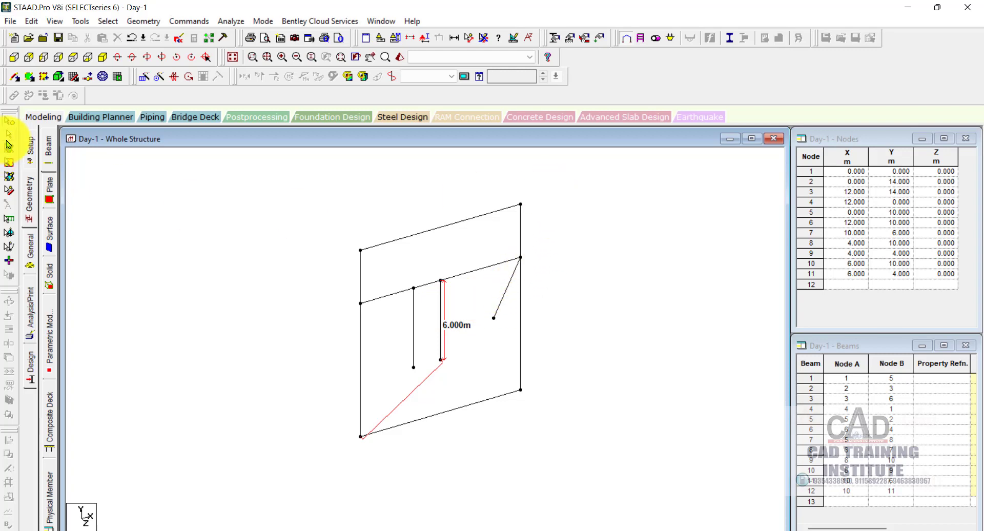
{"action": "left_click_drag", "start_coordinate": [558, 191], "coordinate": [285, 468]}
{"action": "key", "text": "Delete"}
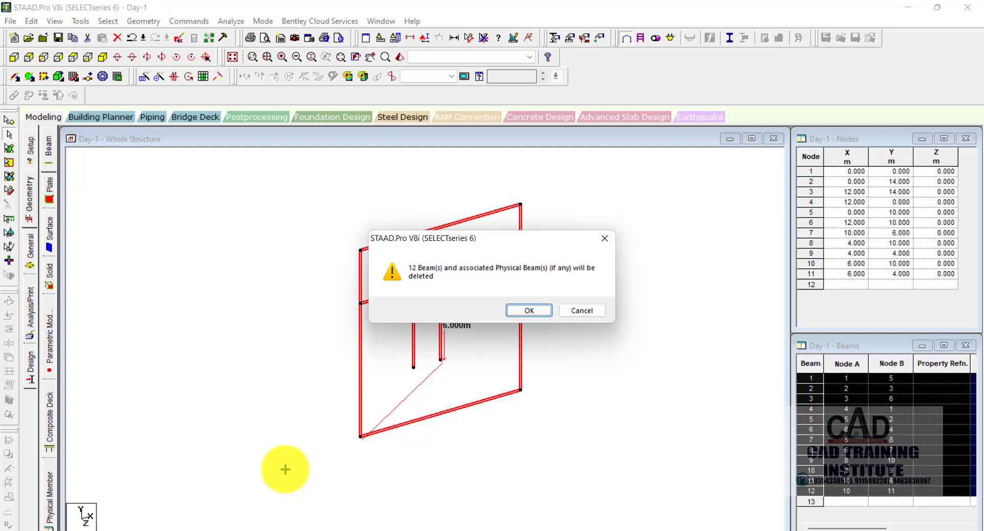
{"action": "left_click", "coordinate": [533, 310]}
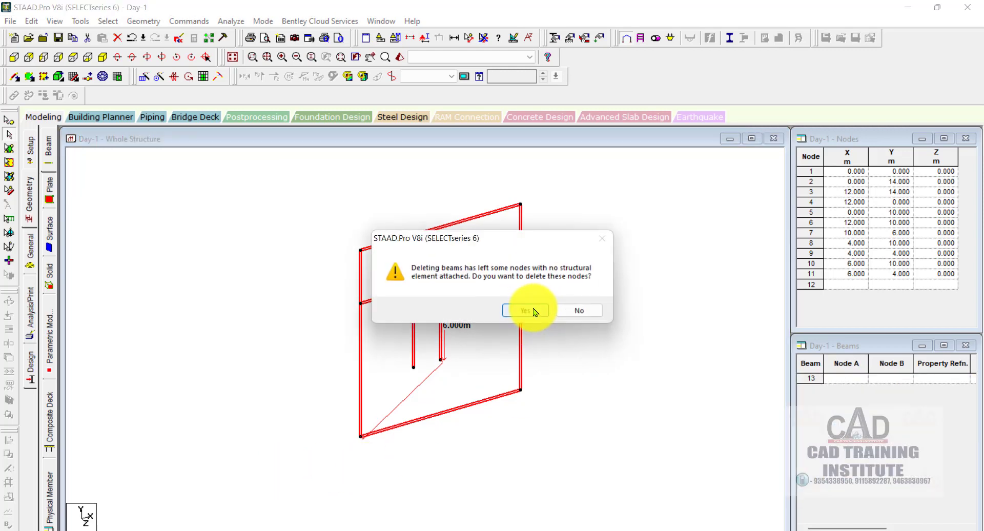
{"action": "left_click", "coordinate": [528, 310]}
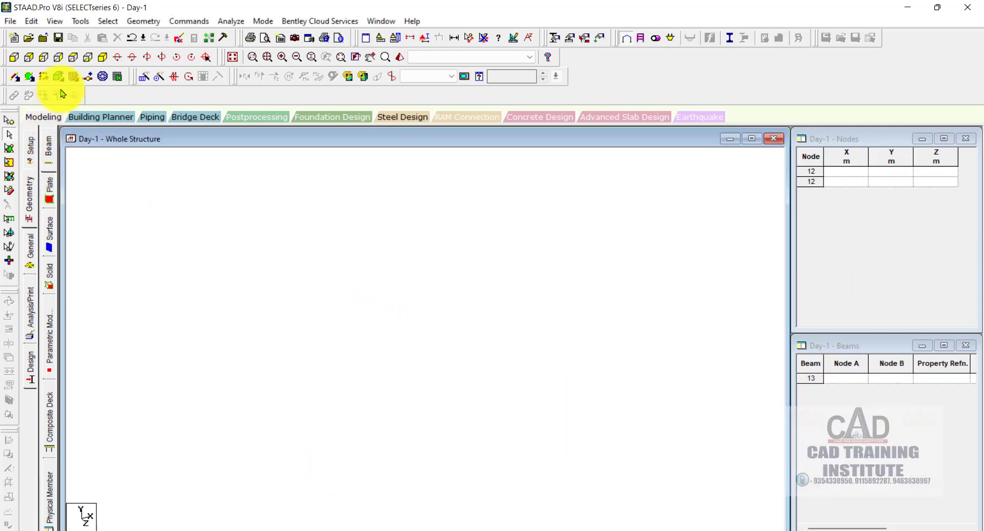
Step: Turn on the snap grid and change the Default Grid's plane to X-Z
{"action": "left_click", "coordinate": [73, 78]}
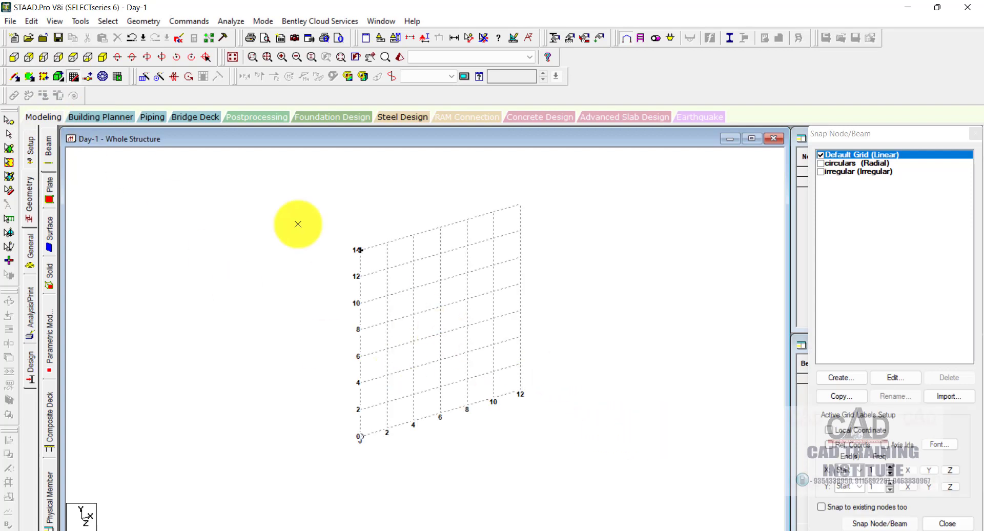
{"action": "left_click", "coordinate": [892, 377]}
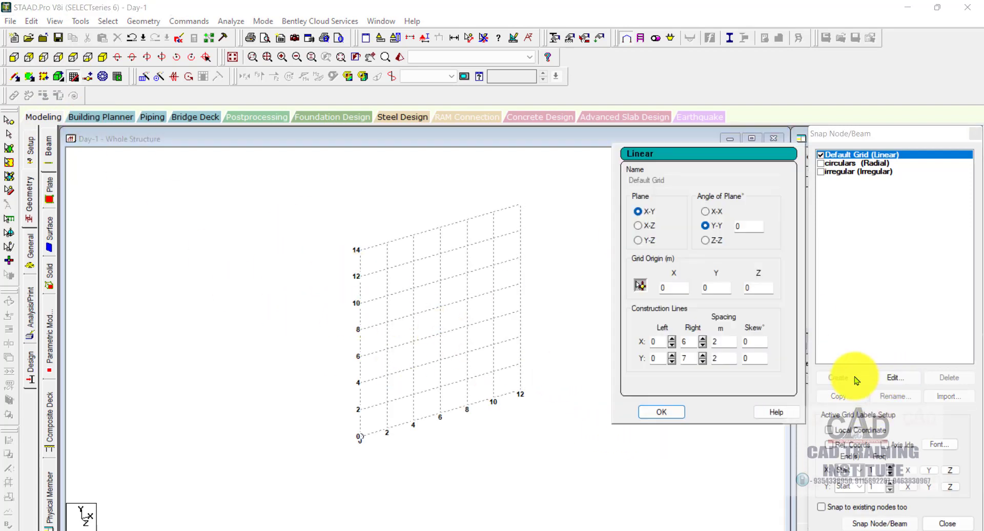
{"action": "left_click", "coordinate": [760, 320]}
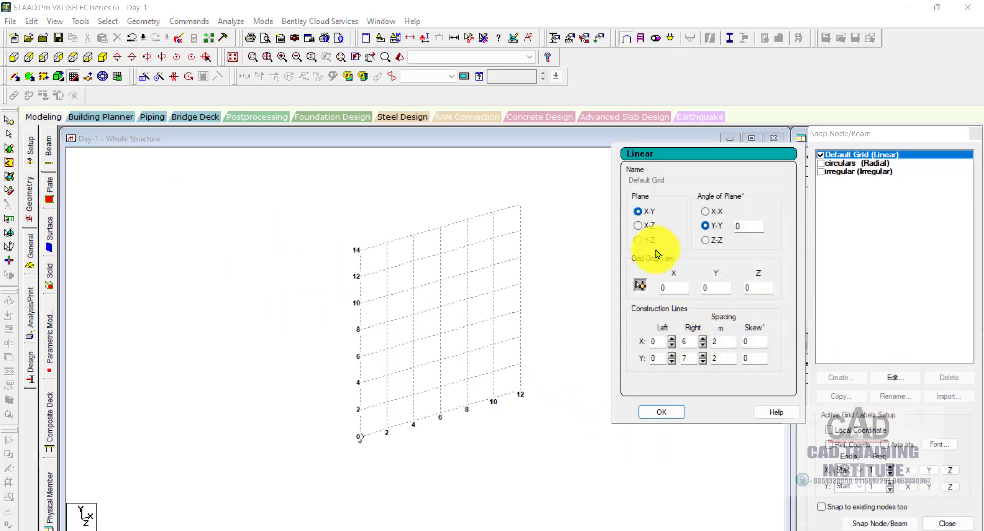
{"action": "left_click", "coordinate": [638, 225]}
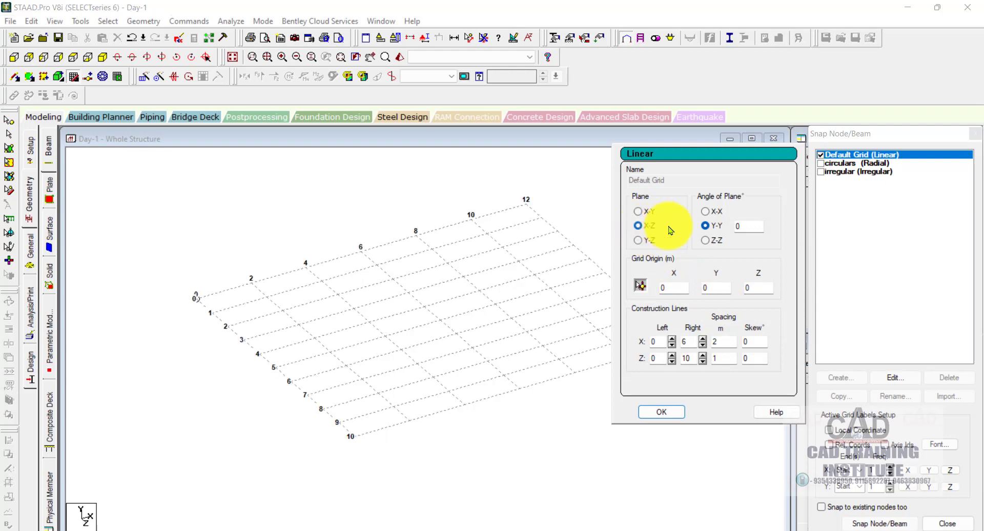
{"action": "left_click", "coordinate": [661, 411]}
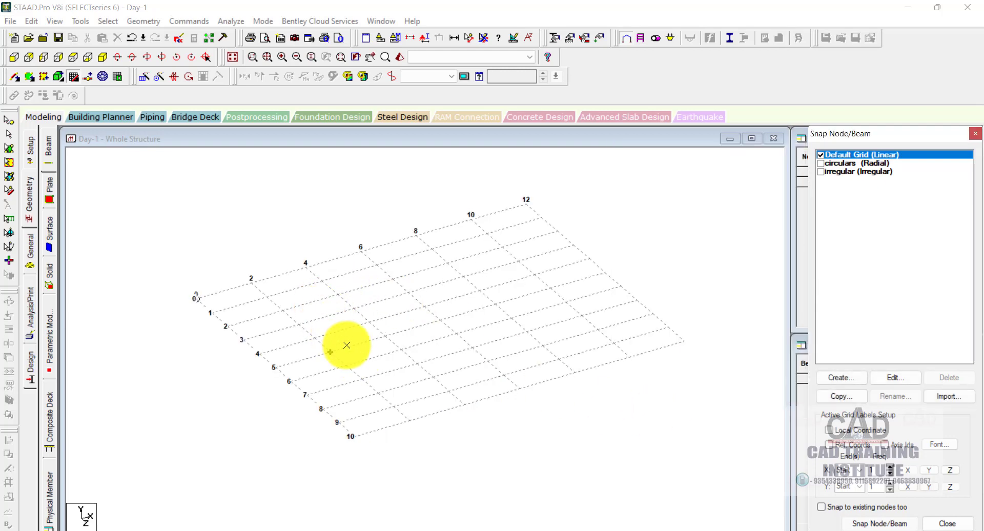
Step: Draw a closed beam outline through X,Z points (2,2), (10,2), (10,5), (10,10), (6,10), (6,6) and (2,6), returning to the start
{"action": "left_click", "coordinate": [302, 317]}
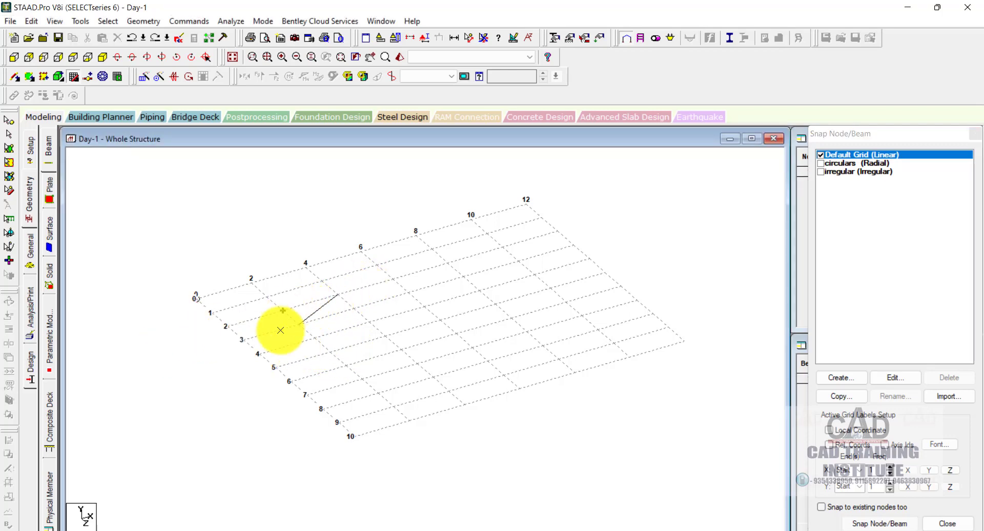
{"action": "left_click", "coordinate": [74, 77]}
{"action": "left_click", "coordinate": [75, 78]}
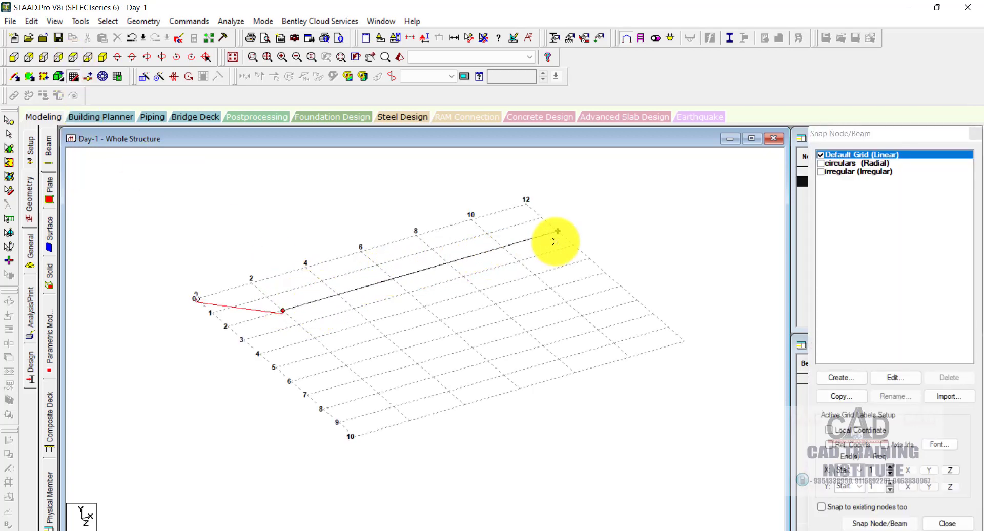
{"action": "left_click", "coordinate": [497, 250]}
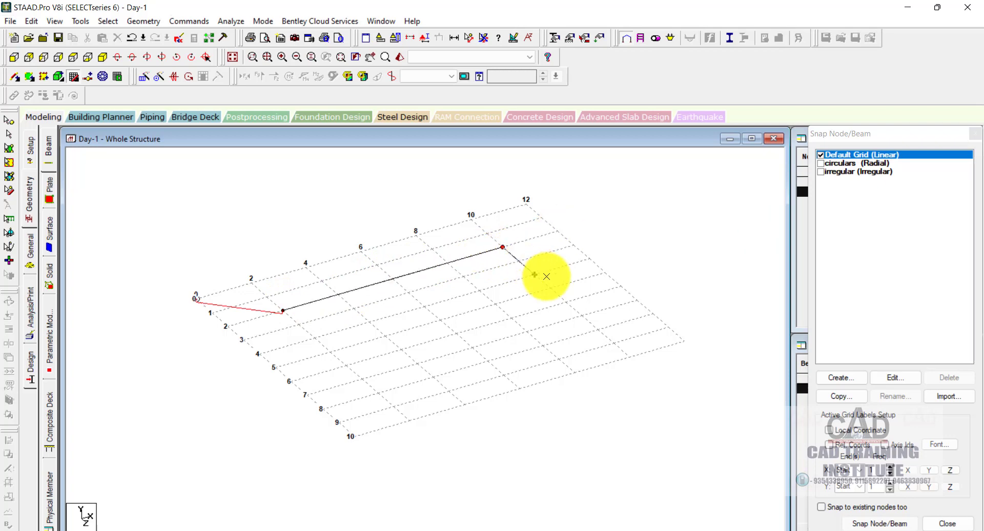
{"action": "left_click", "coordinate": [551, 286]}
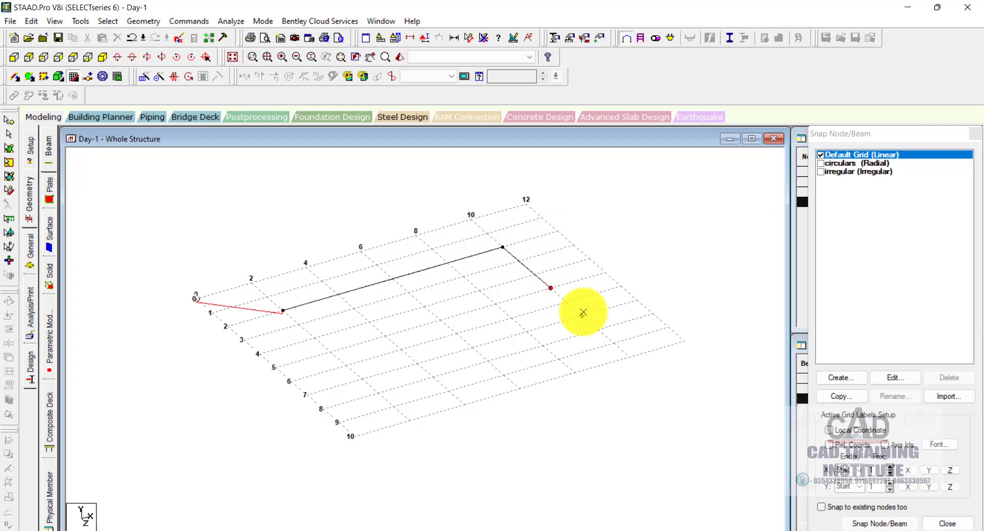
{"action": "left_click", "coordinate": [629, 356]}
{"action": "left_click", "coordinate": [514, 398]}
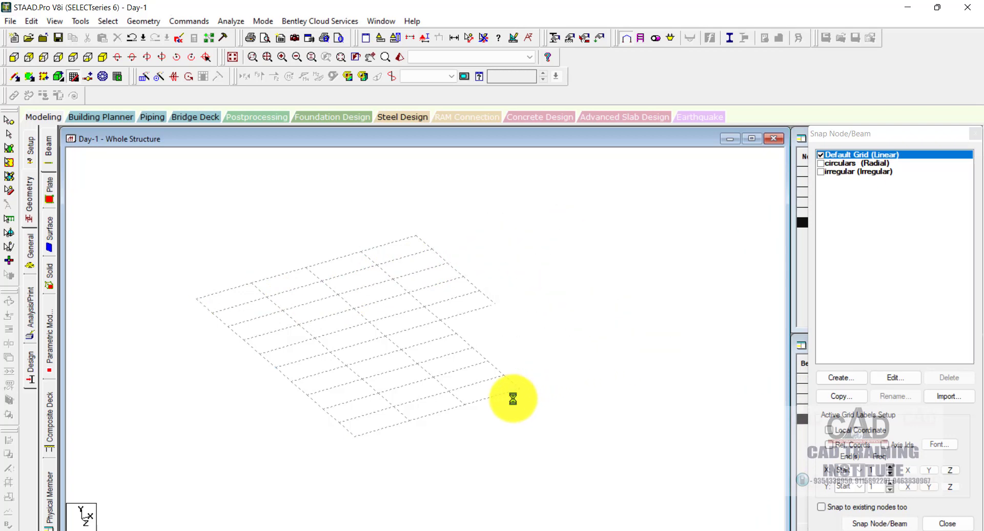
{"action": "left_click", "coordinate": [457, 344]}
{"action": "left_click", "coordinate": [347, 362]}
{"action": "left_click", "coordinate": [283, 312]}
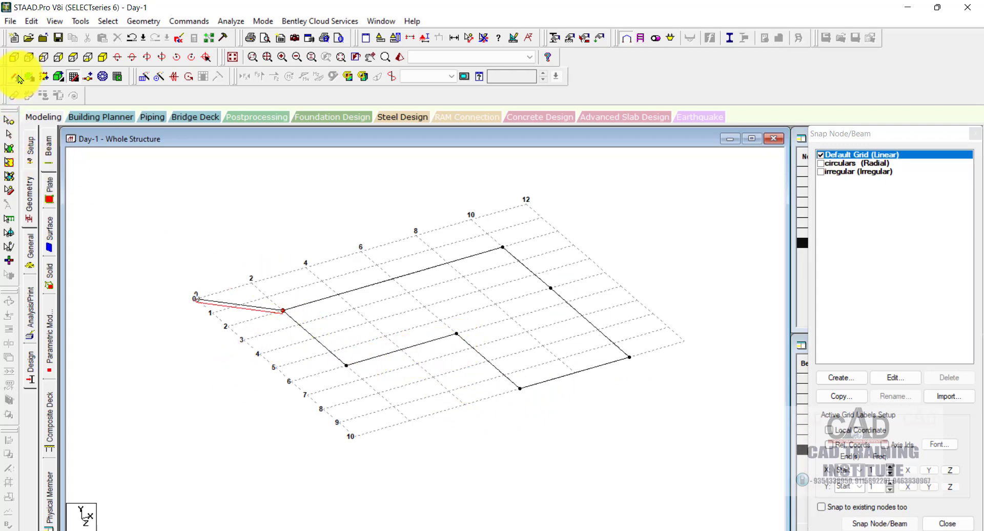
Step: Turn off the snap grid and leave the horizontal beam outline alone in view
{"action": "left_click", "coordinate": [74, 79]}
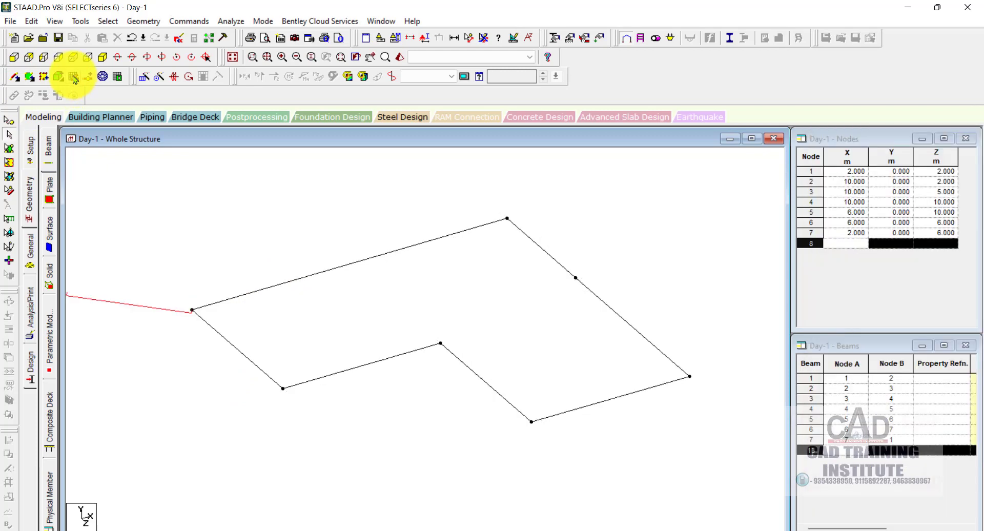
{"action": "left_click", "coordinate": [74, 79]}
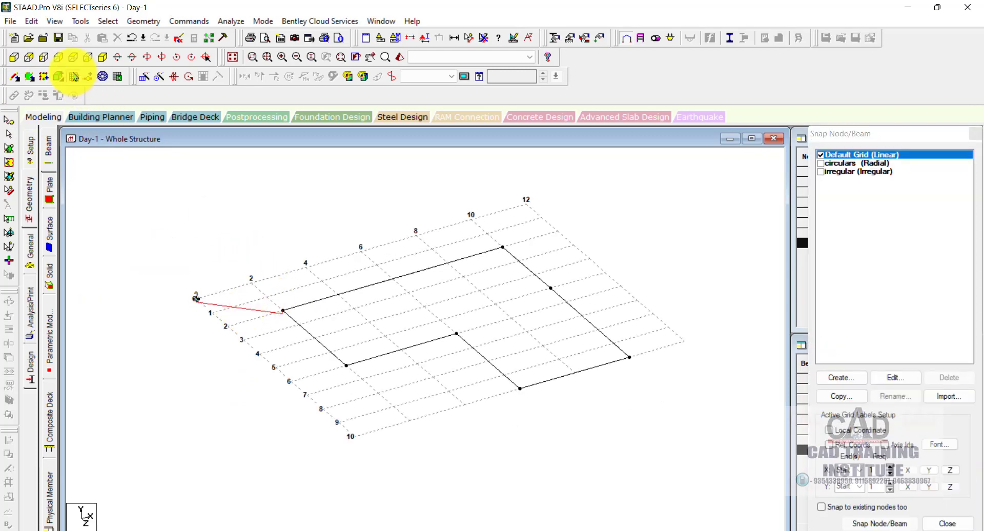
{"action": "left_click", "coordinate": [76, 78]}
{"action": "scroll", "coordinate": [379, 318], "scroll_direction": "down", "scroll_amount": 5}
{"action": "scroll", "coordinate": [348, 320], "scroll_direction": "up", "scroll_amount": 5}
{"action": "scroll", "coordinate": [341, 318], "scroll_direction": "up", "scroll_amount": 1}
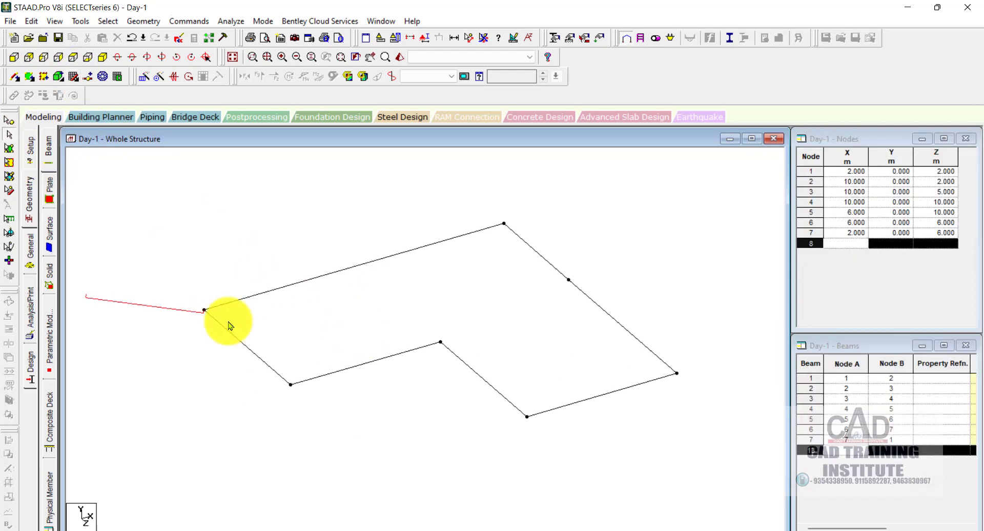
{"action": "middle_click_drag", "start_coordinate": [190, 316], "coordinate": [283, 304]}
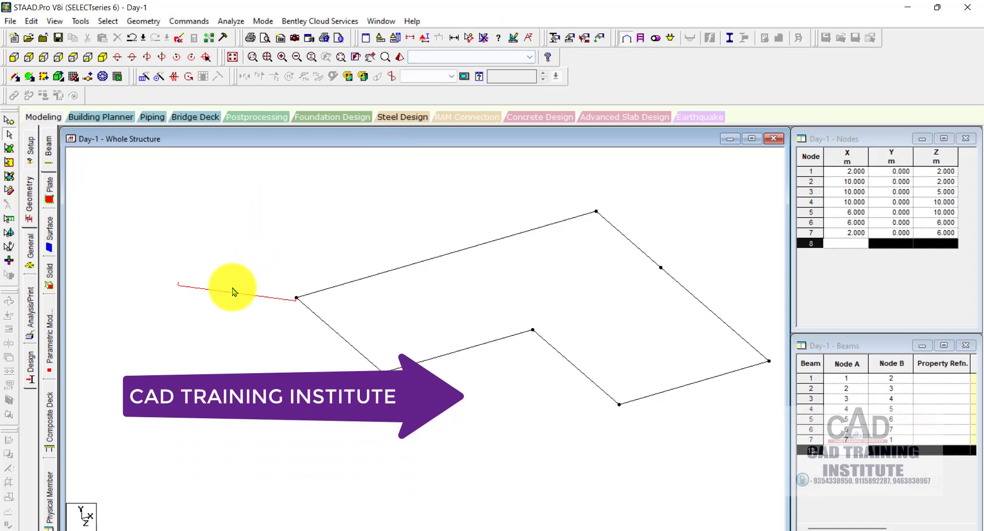
{"action": "scroll", "coordinate": [211, 293], "scroll_direction": "up", "scroll_amount": 1}
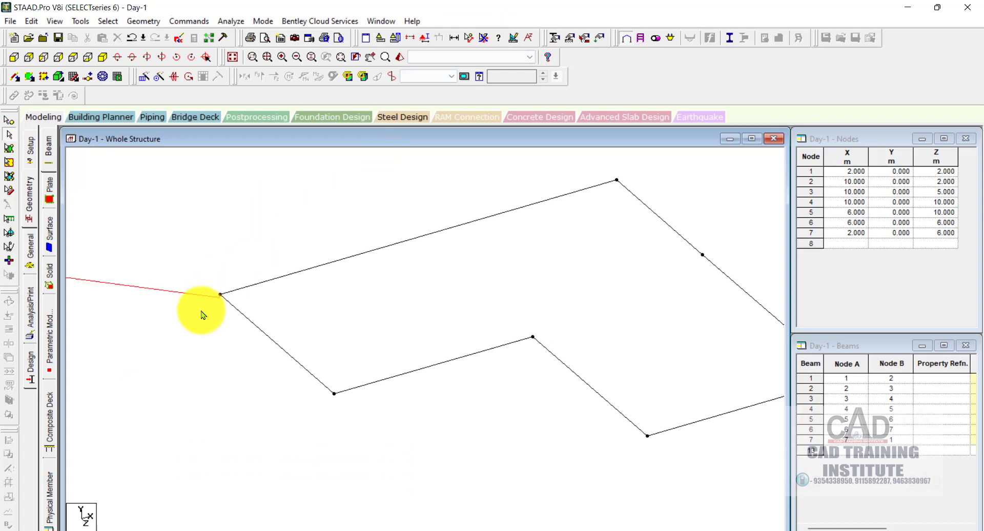
{"action": "left_click_drag", "start_coordinate": [232, 254], "coordinate": [116, 352]}
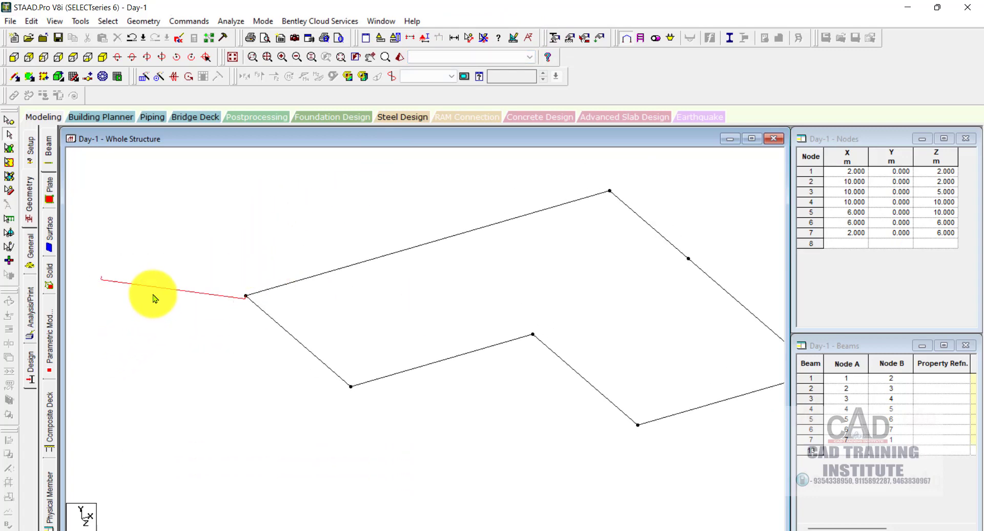
{"action": "scroll", "coordinate": [144, 287], "scroll_direction": "down", "scroll_amount": 4}
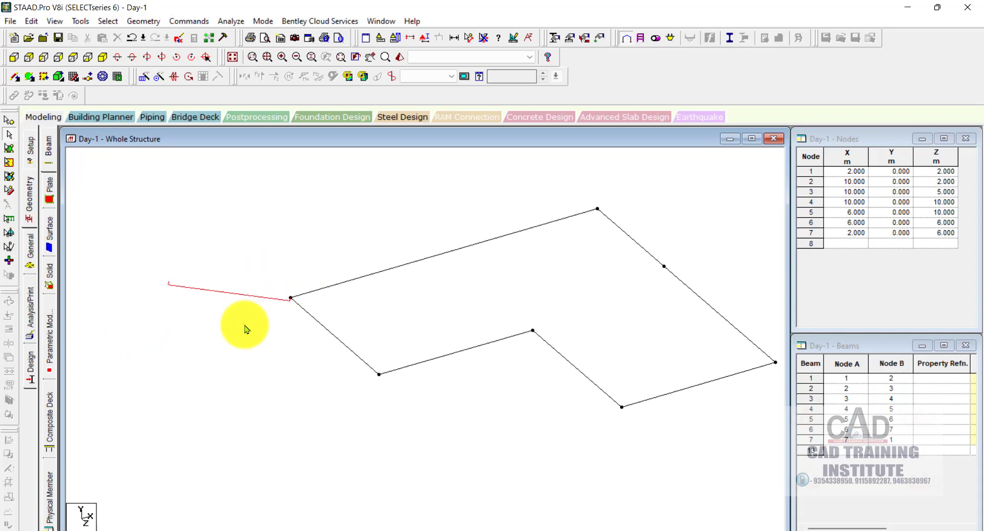
{"action": "scroll", "coordinate": [502, 274], "scroll_direction": "up", "scroll_amount": 3}
{"action": "scroll", "coordinate": [499, 278], "scroll_direction": "down", "scroll_amount": 5}
{"action": "scroll", "coordinate": [418, 298], "scroll_direction": "up", "scroll_amount": 5}
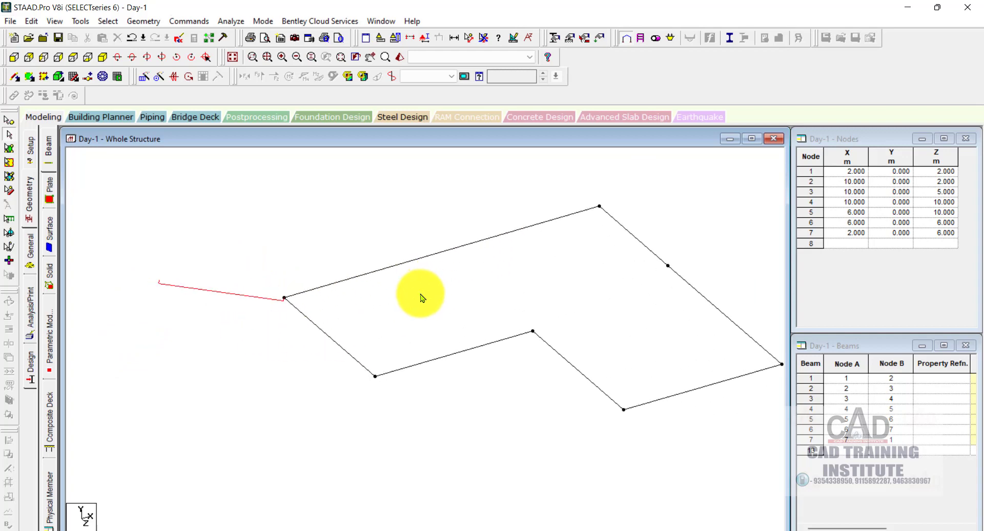
{"action": "scroll", "coordinate": [421, 297], "scroll_direction": "down", "scroll_amount": 1}
{"action": "left_click", "coordinate": [12, 124]}
{"action": "left_click_drag", "start_coordinate": [278, 252], "coordinate": [165, 338]}
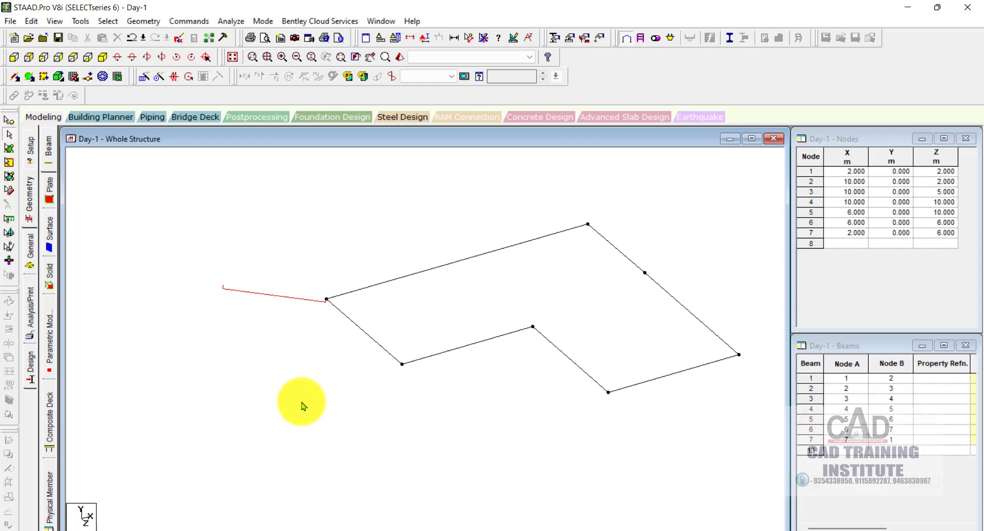
{"action": "scroll", "coordinate": [297, 355], "scroll_direction": "down", "scroll_amount": 1}
{"action": "scroll", "coordinate": [329, 354], "scroll_direction": "down", "scroll_amount": 3}
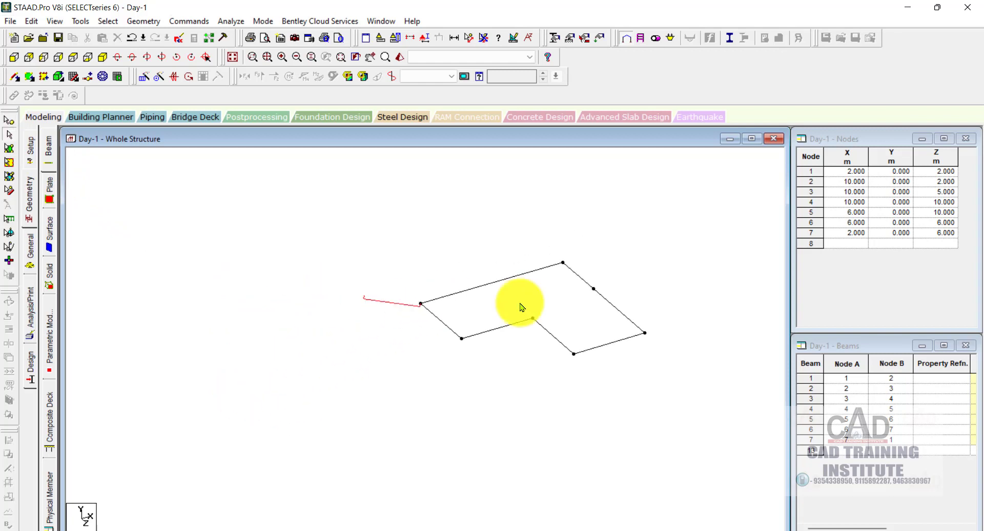
{"action": "scroll", "coordinate": [582, 319], "scroll_direction": "up", "scroll_amount": 4}
{"action": "scroll", "coordinate": [522, 339], "scroll_direction": "down", "scroll_amount": 3}
{"action": "scroll", "coordinate": [547, 320], "scroll_direction": "up", "scroll_amount": 3}
{"action": "scroll", "coordinate": [436, 360], "scroll_direction": "down", "scroll_amount": 3}
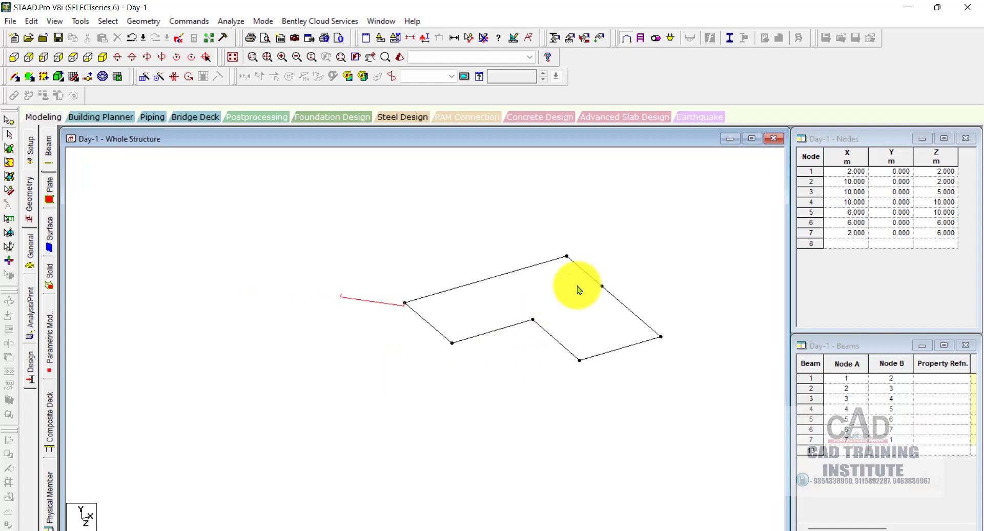
{"action": "scroll", "coordinate": [582, 293], "scroll_direction": "up", "scroll_amount": 4}
{"action": "middle_click_drag", "start_coordinate": [581, 300], "coordinate": [492, 324]}
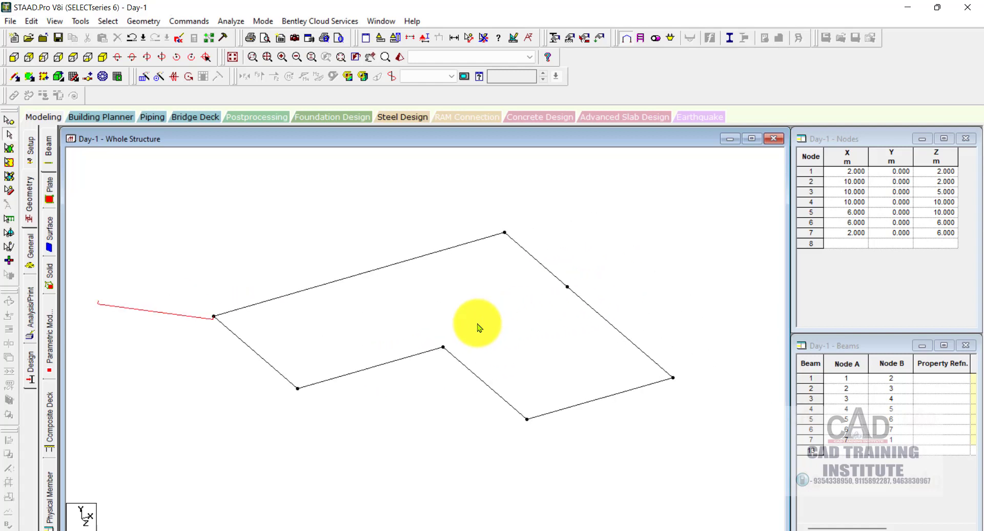
Step: Repeat the whole beam outline with Translational Repeat in the global Y direction, using 3 steps at 10 m spacing with Link Steps enabled
{"action": "scroll", "coordinate": [573, 274], "scroll_direction": "down", "scroll_amount": 4}
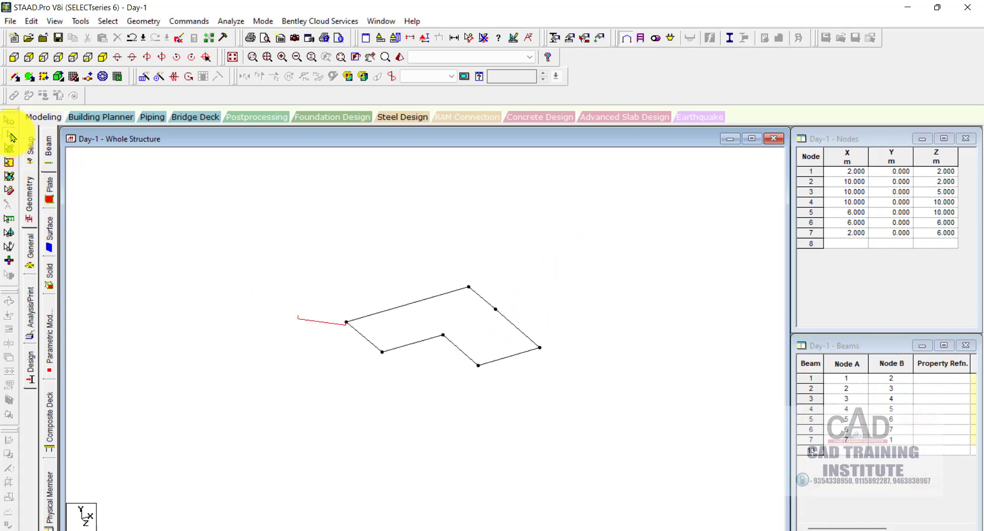
{"action": "left_click", "coordinate": [11, 137]}
{"action": "left_click_drag", "start_coordinate": [595, 252], "coordinate": [255, 413]}
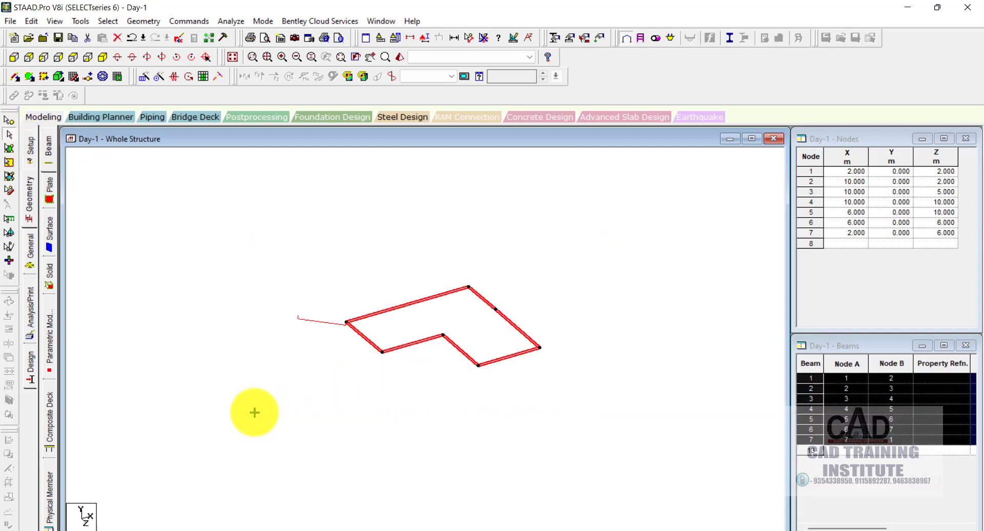
{"action": "left_click", "coordinate": [145, 77]}
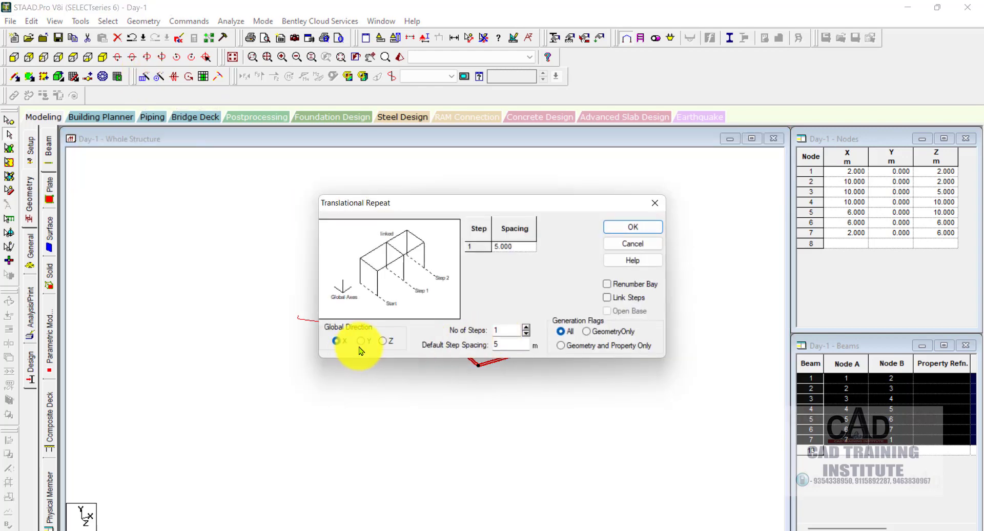
{"action": "left_click", "coordinate": [526, 327]}
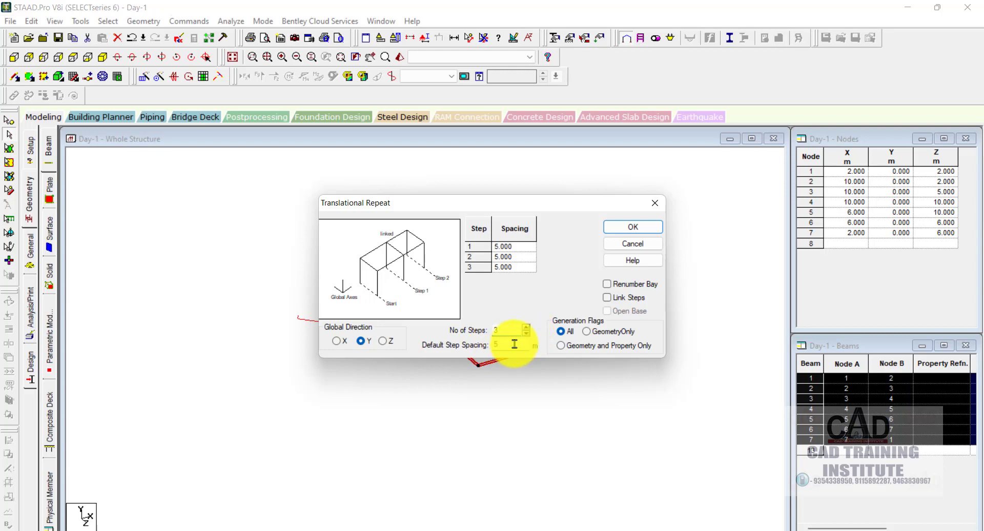
{"action": "double_click", "coordinate": [514, 344]}
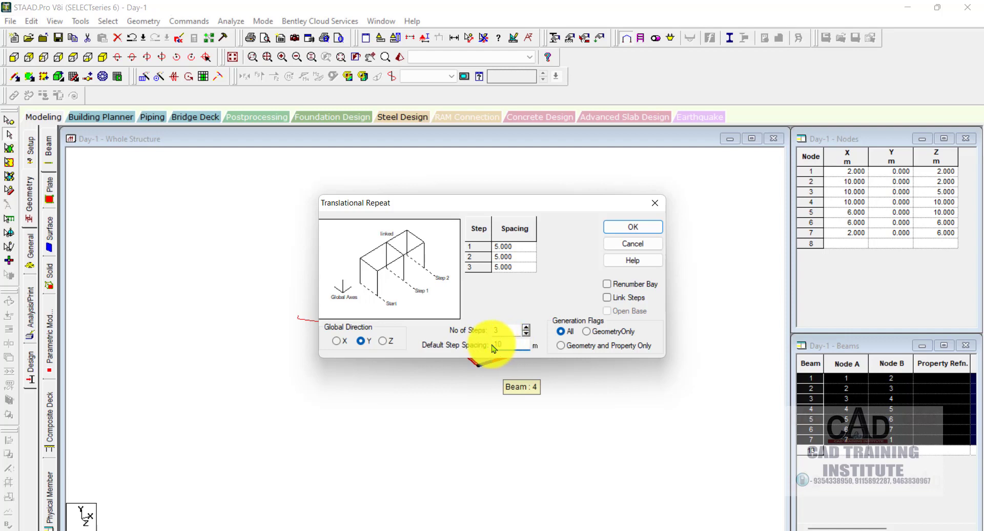
{"action": "left_click", "coordinate": [608, 299]}
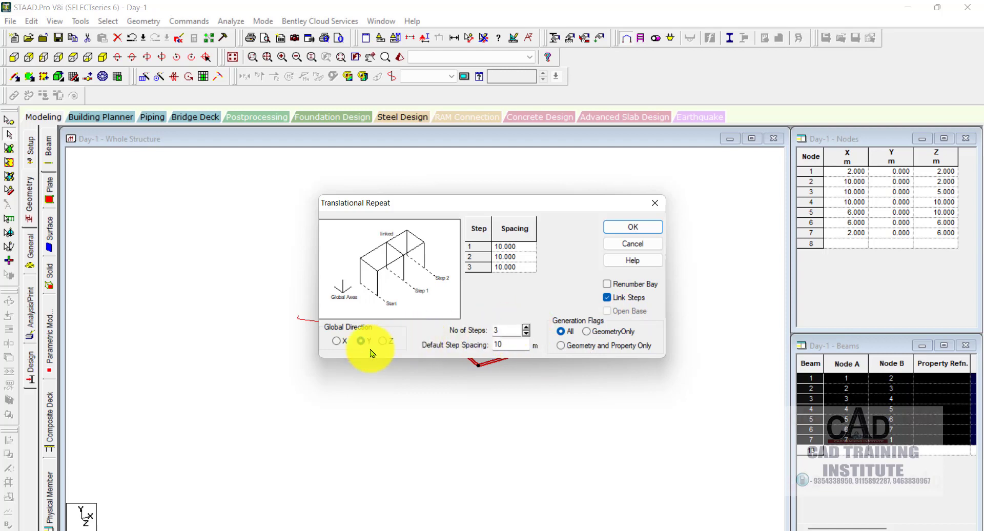
{"action": "left_click", "coordinate": [633, 228]}
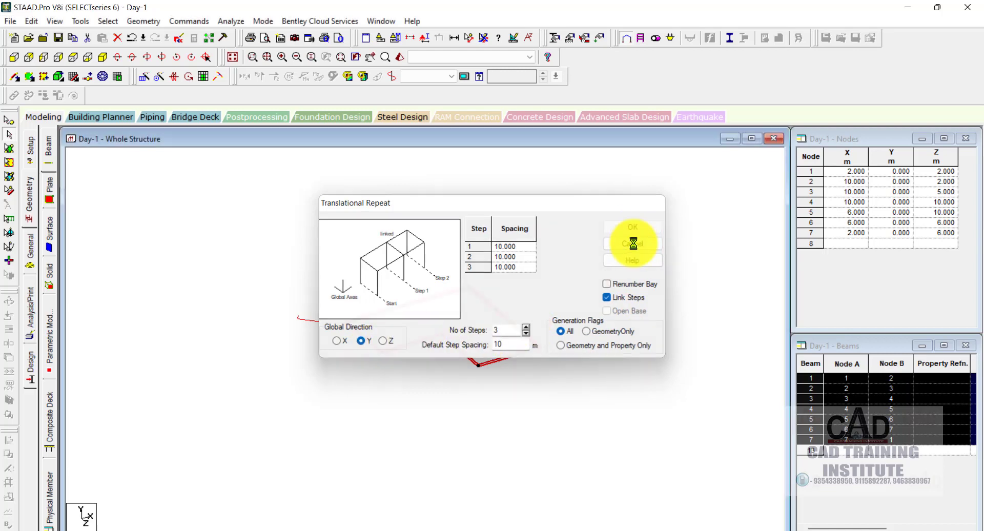
Step: Clear the beam selection and remove the node-to-node dimensions displayed on the frame
{"action": "scroll", "coordinate": [494, 400], "scroll_direction": "up", "scroll_amount": 2}
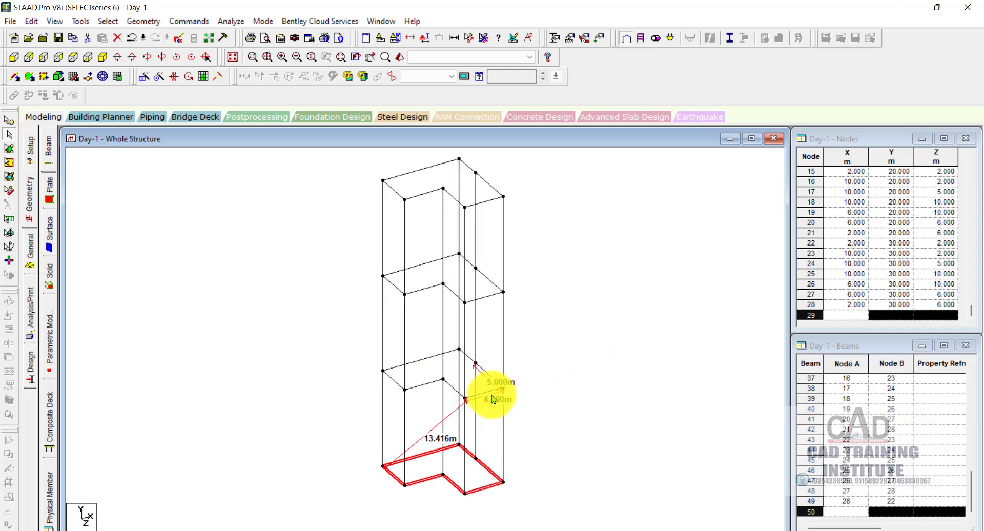
{"action": "scroll", "coordinate": [446, 346], "scroll_direction": "down", "scroll_amount": 1}
{"action": "scroll", "coordinate": [528, 457], "scroll_direction": "up", "scroll_amount": 1}
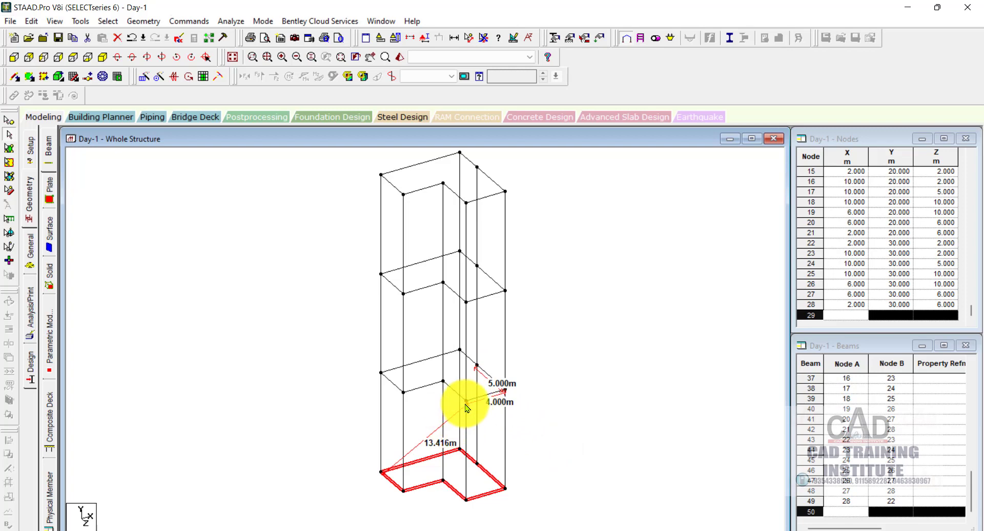
{"action": "left_click", "coordinate": [610, 362]}
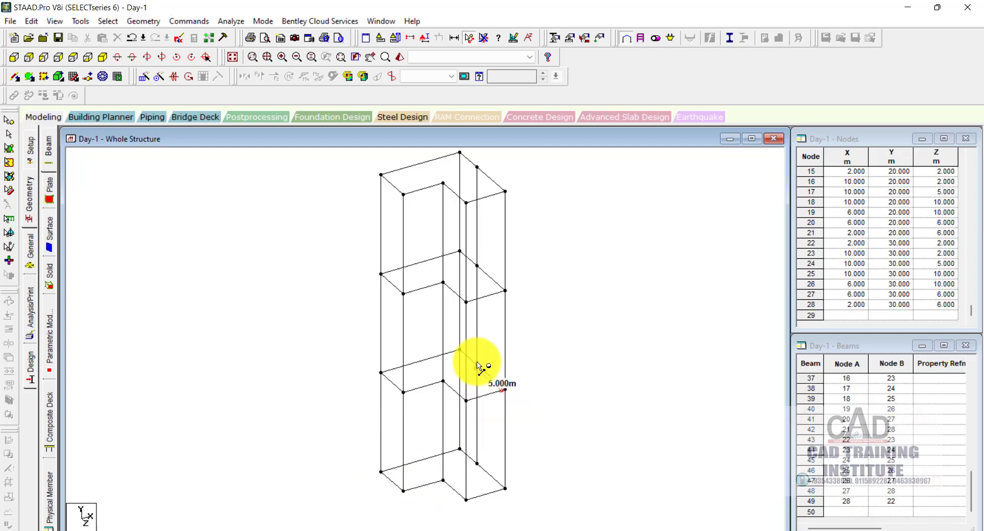
{"action": "scroll", "coordinate": [512, 364], "scroll_direction": "down", "scroll_amount": 1}
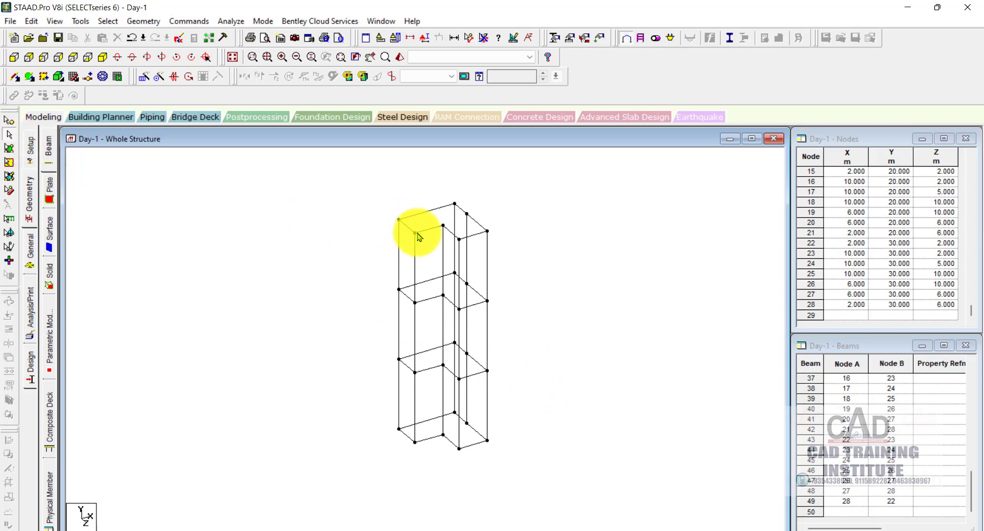
{"action": "middle_click_drag", "start_coordinate": [534, 349], "coordinate": [529, 346]}
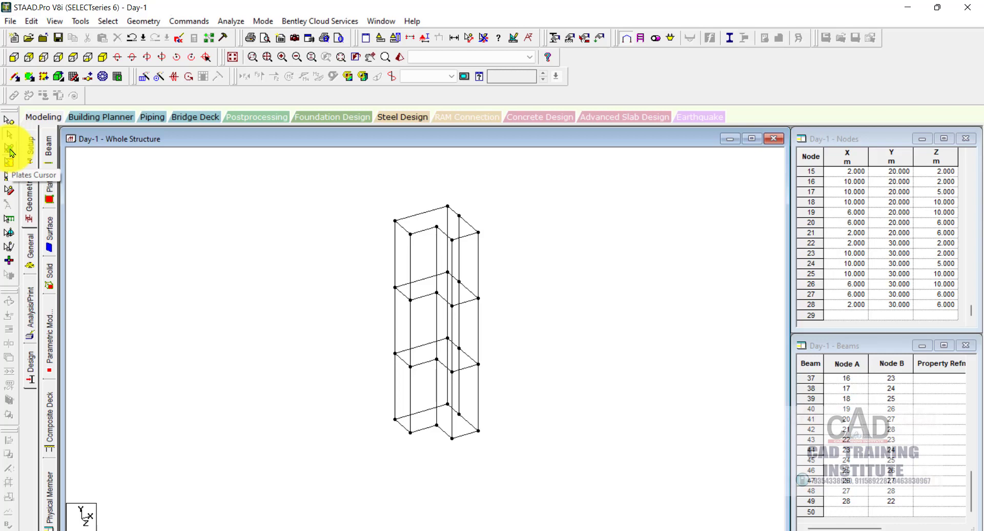
{"action": "scroll", "coordinate": [433, 358], "scroll_direction": "down", "scroll_amount": 2}
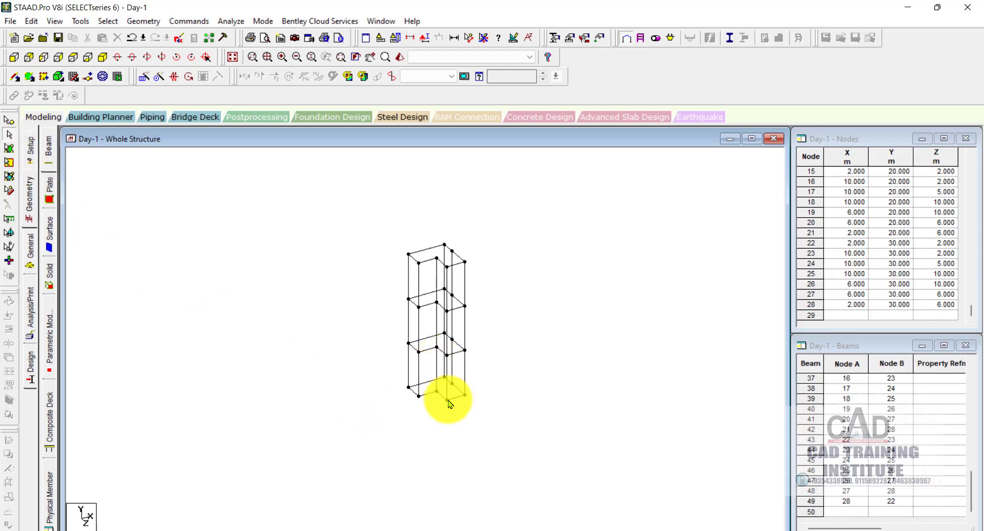
{"action": "scroll", "coordinate": [449, 404], "scroll_direction": "up", "scroll_amount": 2}
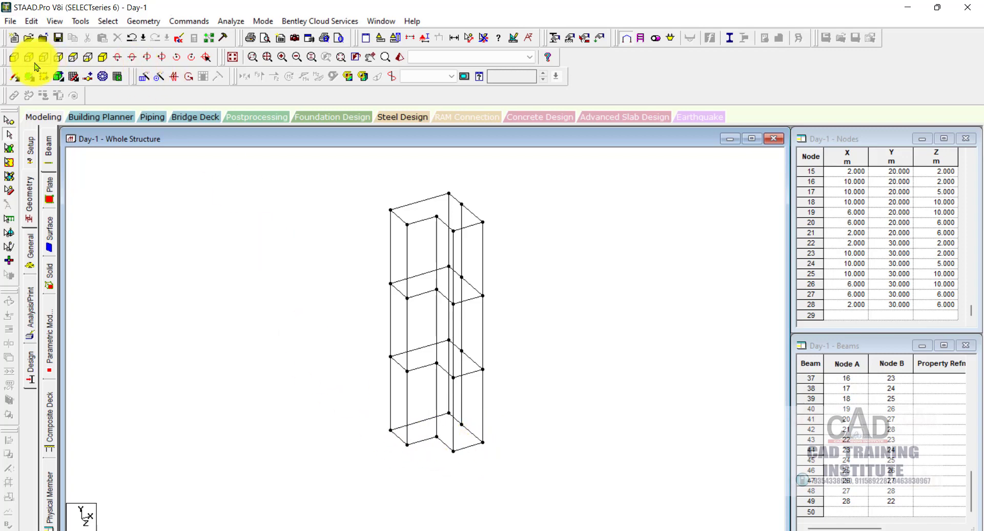
Step: Delete all base-level beams of the frame, selecting them together in the front view
{"action": "left_click", "coordinate": [15, 58]}
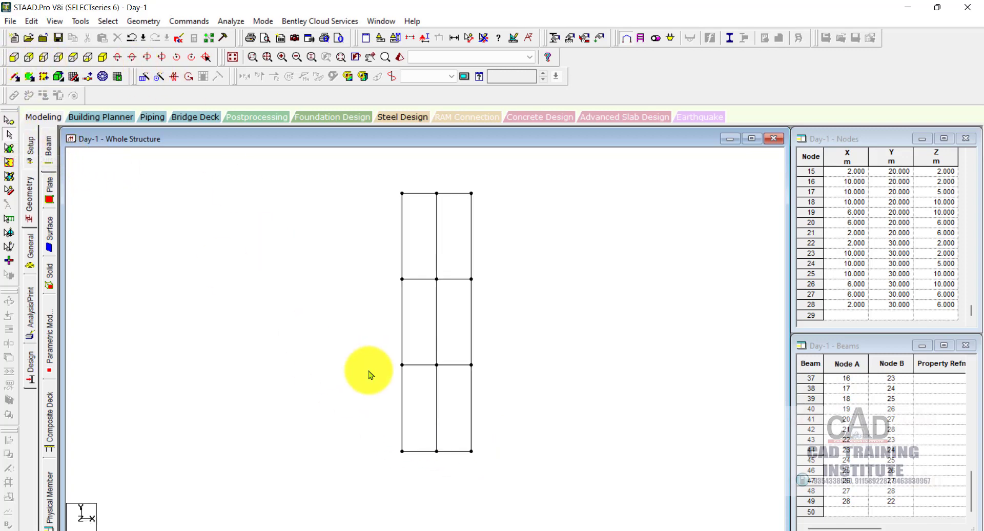
{"action": "left_click_drag", "start_coordinate": [372, 434], "coordinate": [544, 484]}
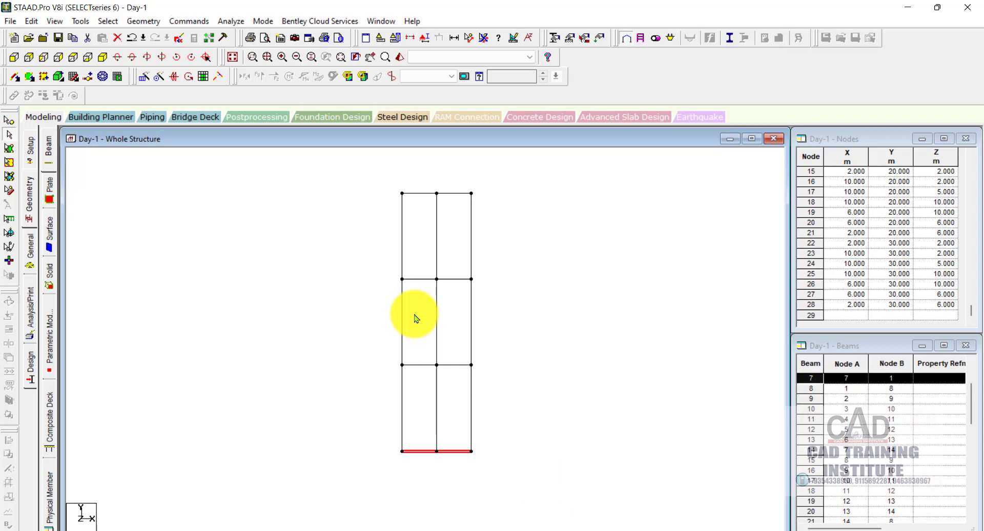
{"action": "key", "text": "Delete"}
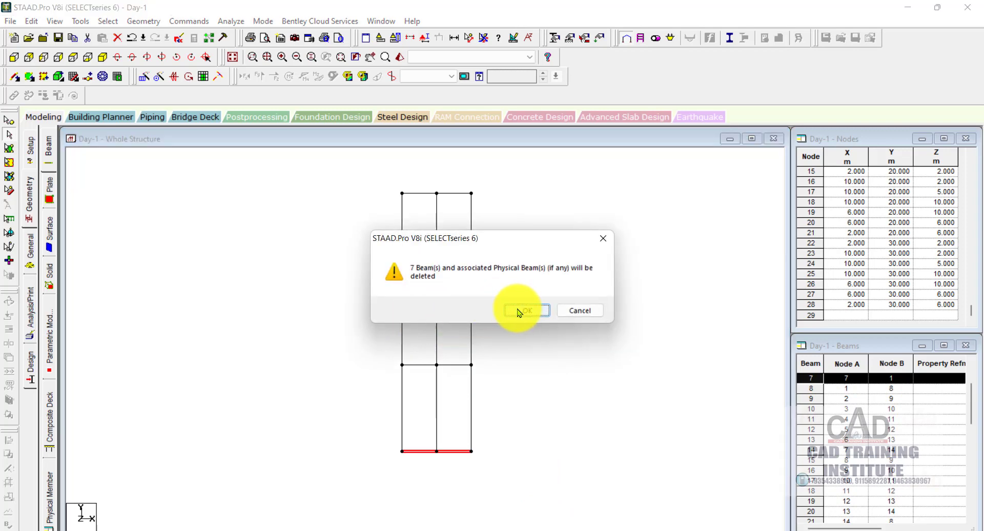
{"action": "left_click", "coordinate": [520, 311]}
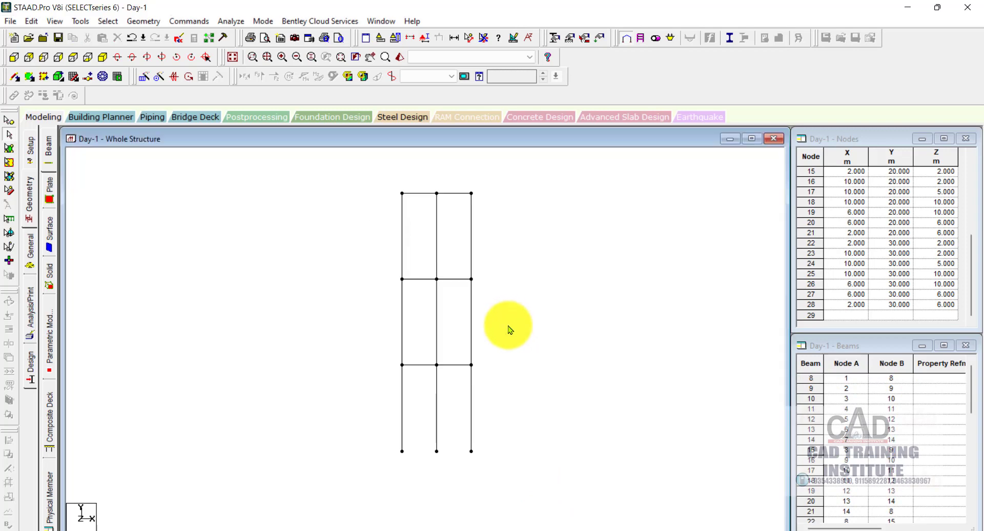
Step: Switch the whole structure to the plan view from above
{"action": "left_click", "coordinate": [232, 58]}
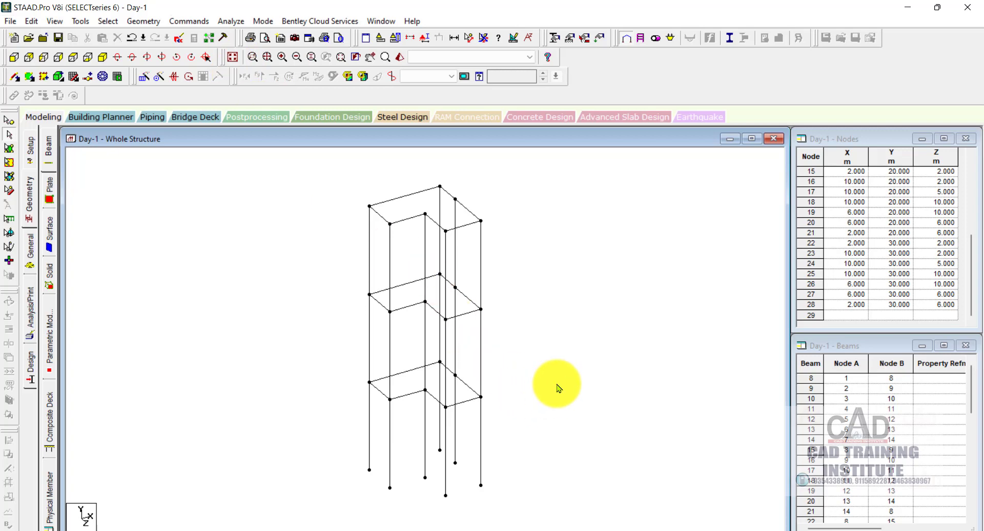
{"action": "scroll", "coordinate": [518, 352], "scroll_direction": "down", "scroll_amount": 2}
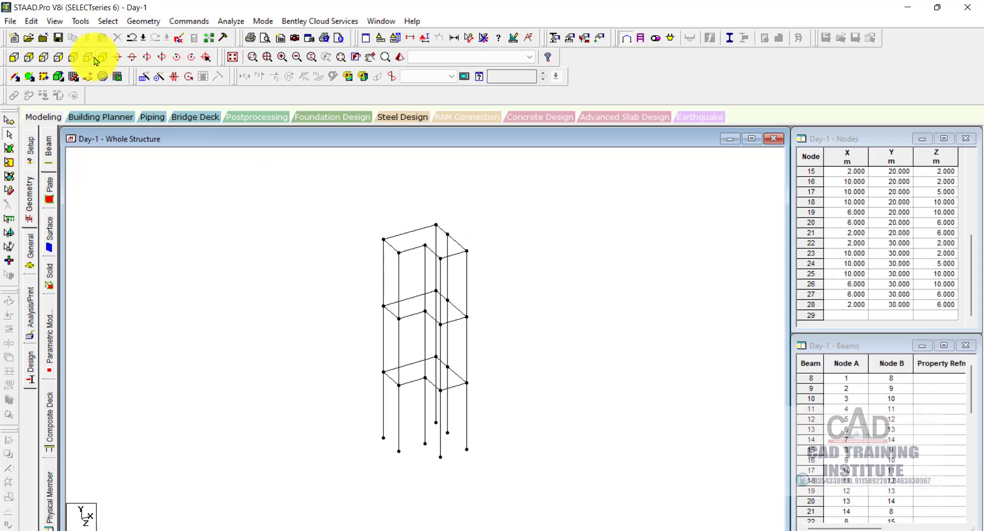
{"action": "left_click", "coordinate": [73, 58]}
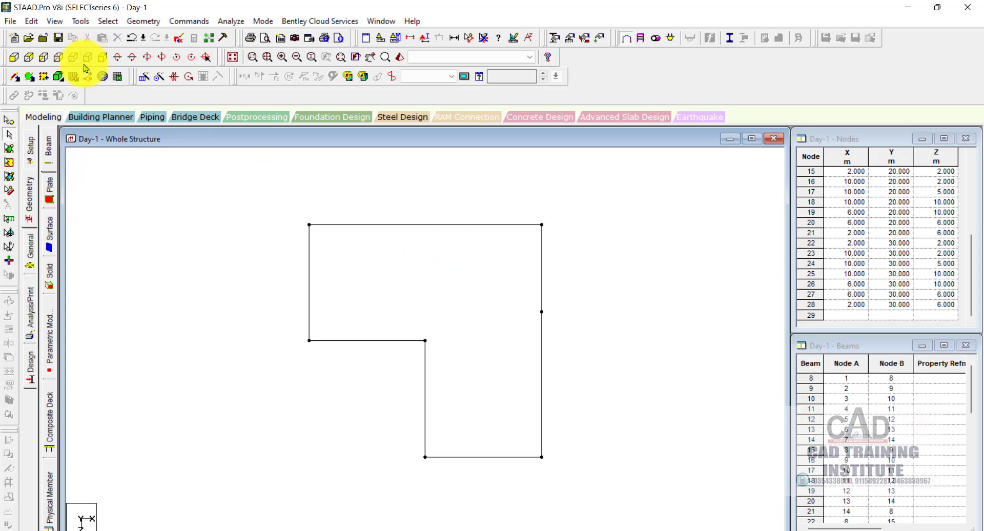
Step: Try to add a four-noded plate through the outline's X,Z corners (2,2), (10,2), (10,10) and (6,10)
{"action": "left_click", "coordinate": [30, 77]}
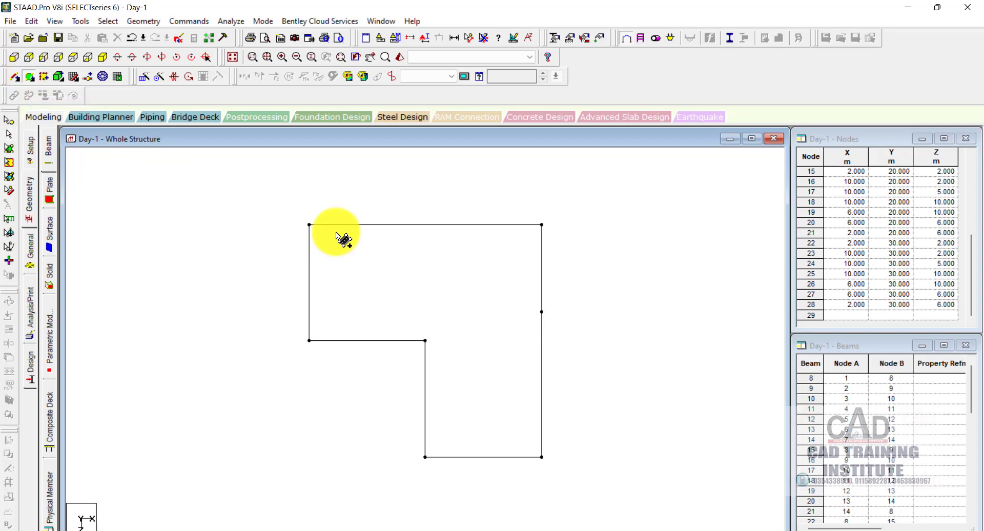
{"action": "left_click", "coordinate": [309, 225]}
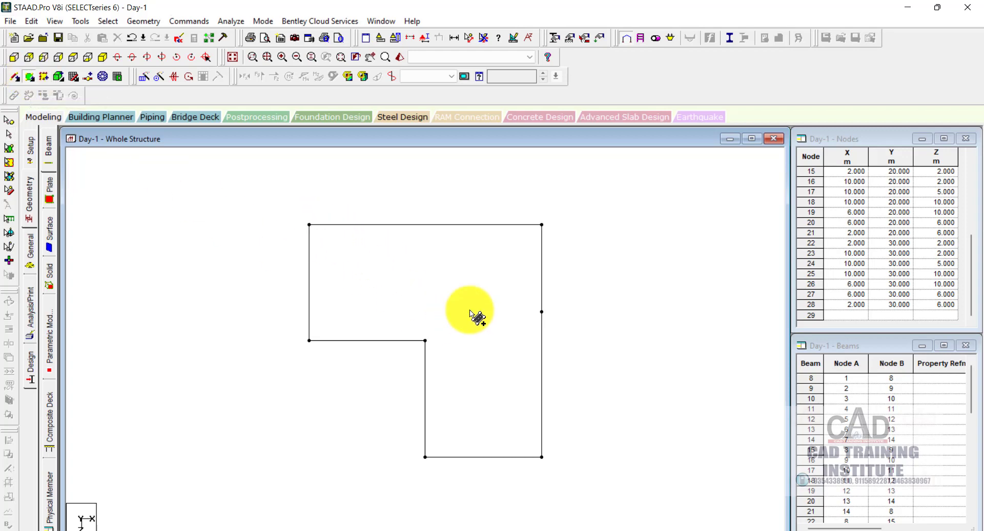
{"action": "left_click", "coordinate": [542, 225]}
{"action": "left_click", "coordinate": [542, 457]}
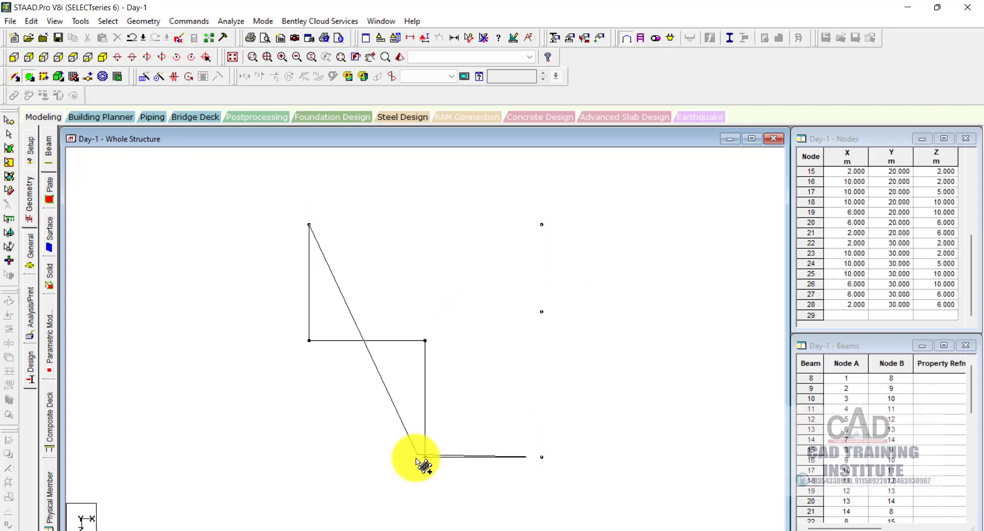
{"action": "left_click", "coordinate": [425, 456]}
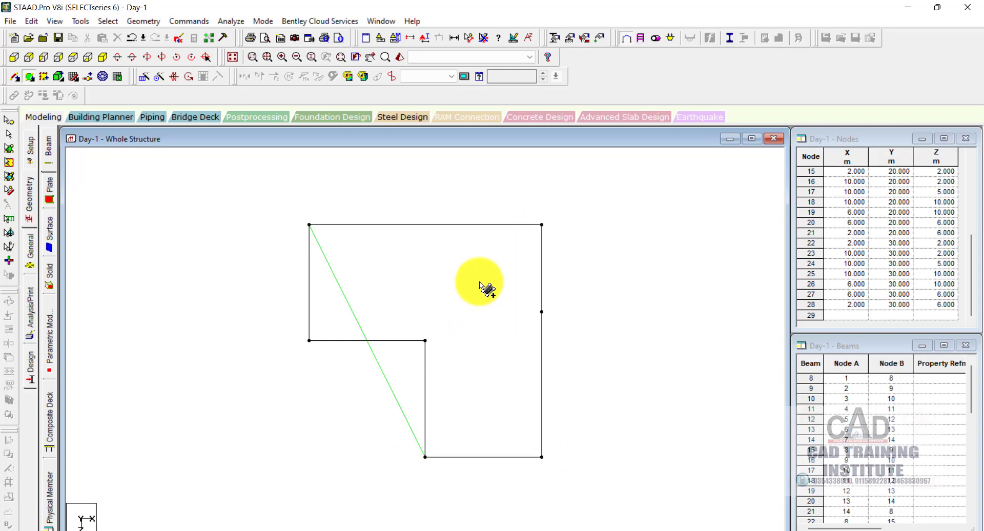
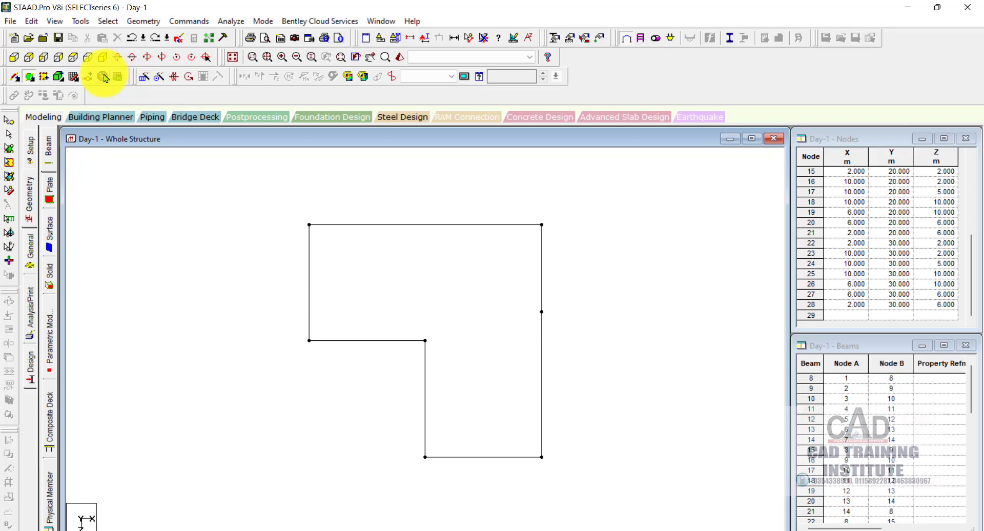
Step: Try to generate a polygonal surface mesh through the outline's X,Z corners (2,2), (10,2), (6,10), (6,6) and (2,6), with 10 divisions per side
{"action": "left_click", "coordinate": [103, 77]}
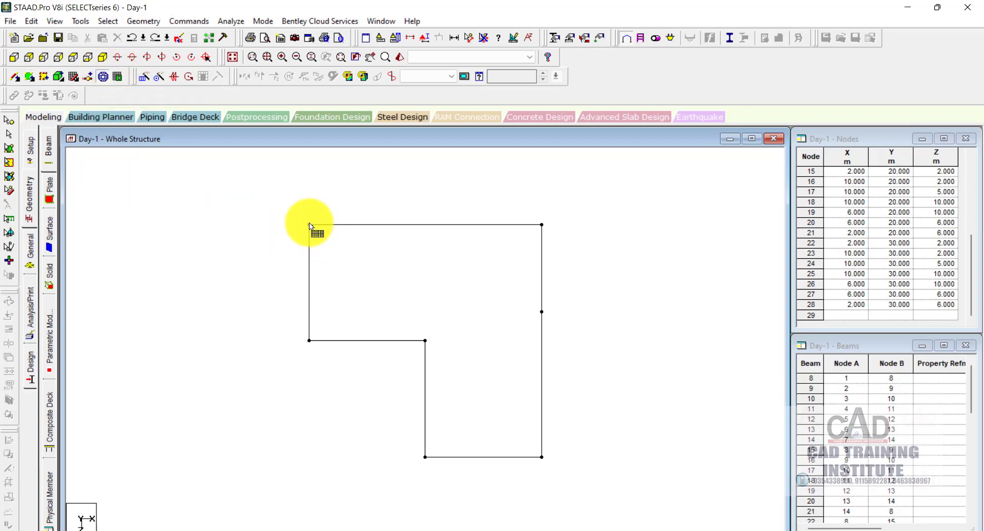
{"action": "left_click", "coordinate": [541, 226]}
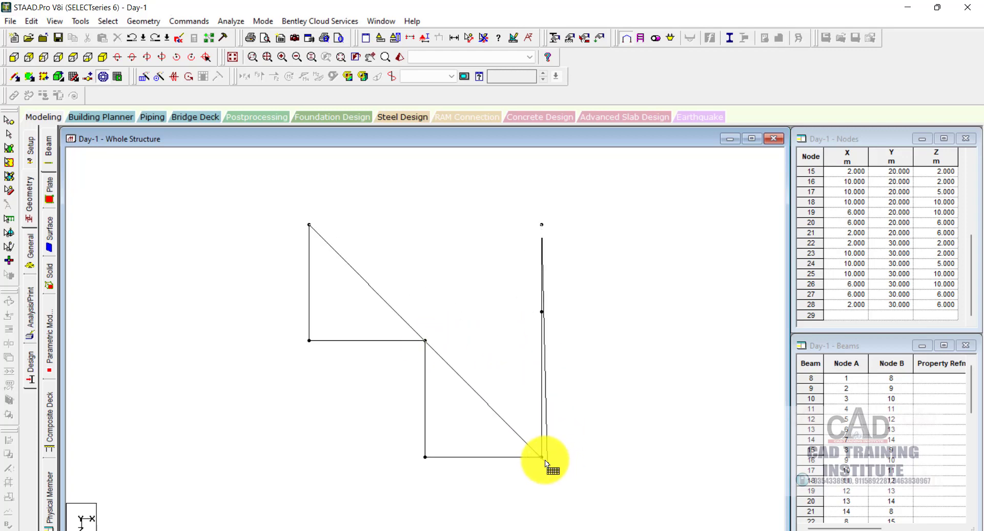
{"action": "left_click", "coordinate": [424, 459]}
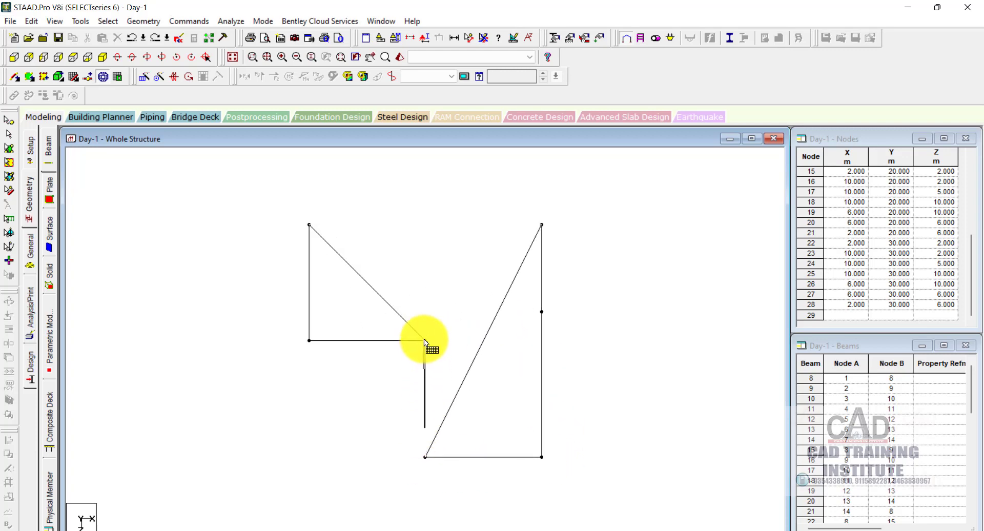
{"action": "left_click", "coordinate": [425, 341]}
{"action": "left_click", "coordinate": [309, 342]}
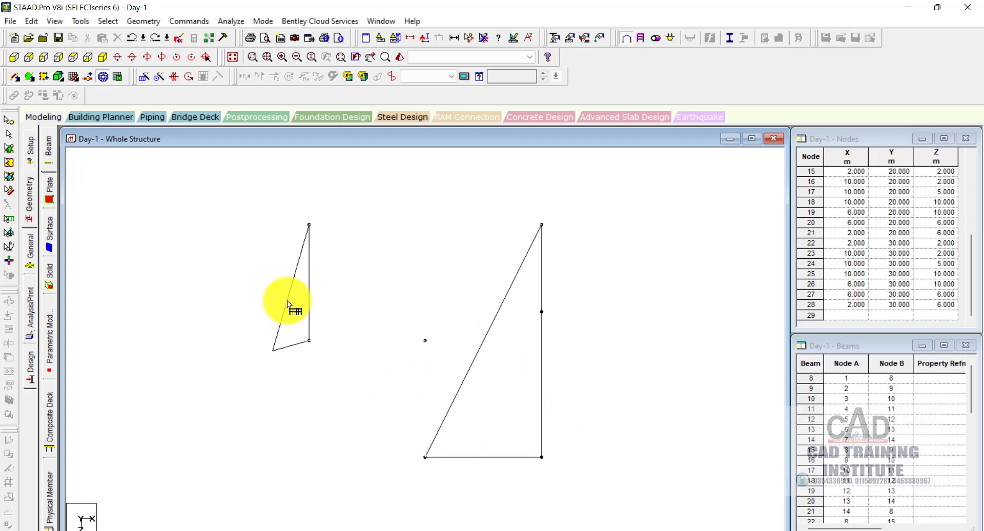
{"action": "left_click", "coordinate": [309, 224]}
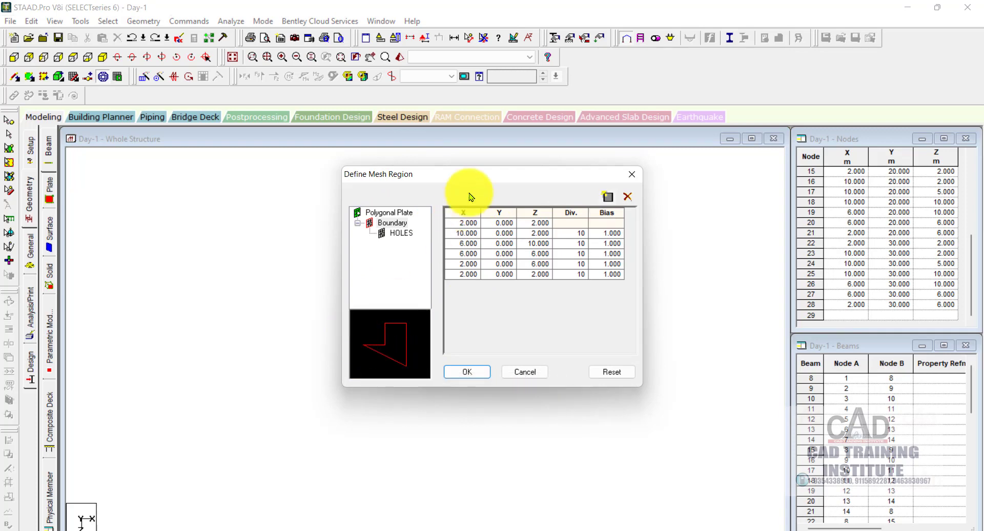
{"action": "left_click_drag", "start_coordinate": [476, 181], "coordinate": [509, 186]}
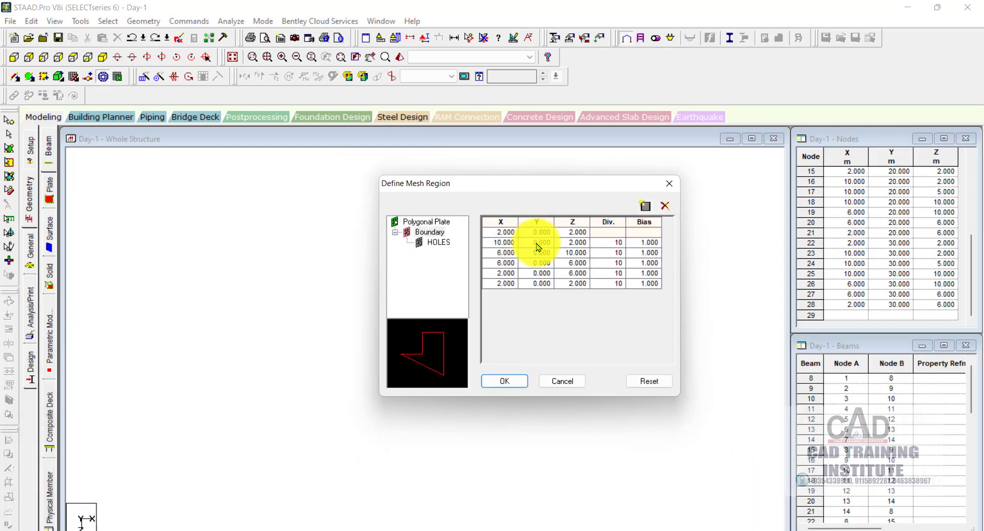
{"action": "left_click", "coordinate": [505, 380]}
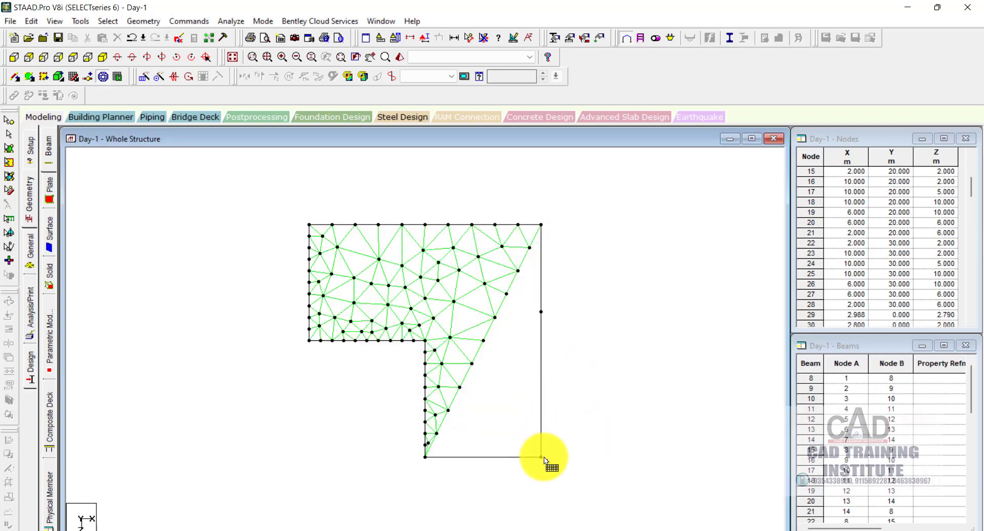
Step: Return to the isometric view of the whole structure and undo the generated surface mesh
{"action": "left_click", "coordinate": [233, 58]}
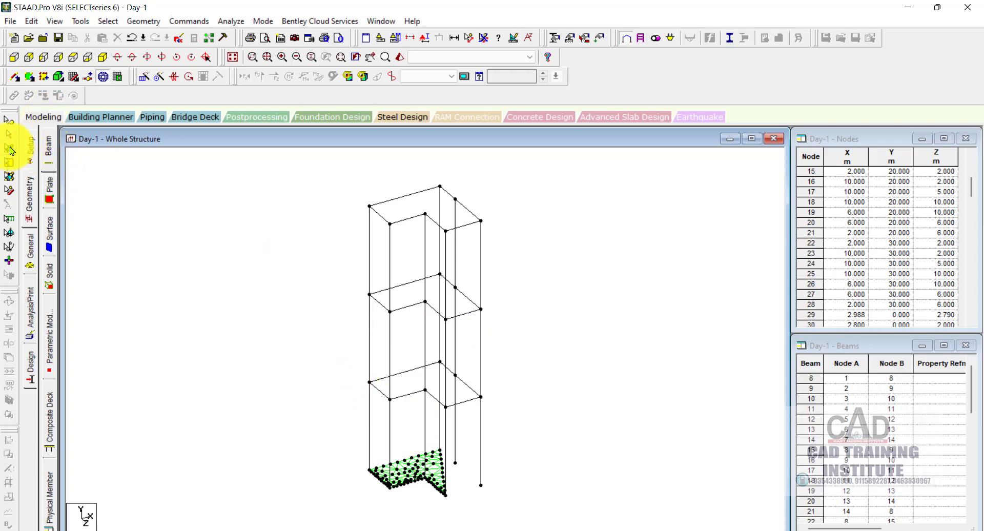
{"action": "left_click", "coordinate": [11, 151]}
{"action": "scroll", "coordinate": [308, 262], "scroll_direction": "down", "scroll_amount": 4}
{"action": "scroll", "coordinate": [393, 444], "scroll_direction": "up", "scroll_amount": 2}
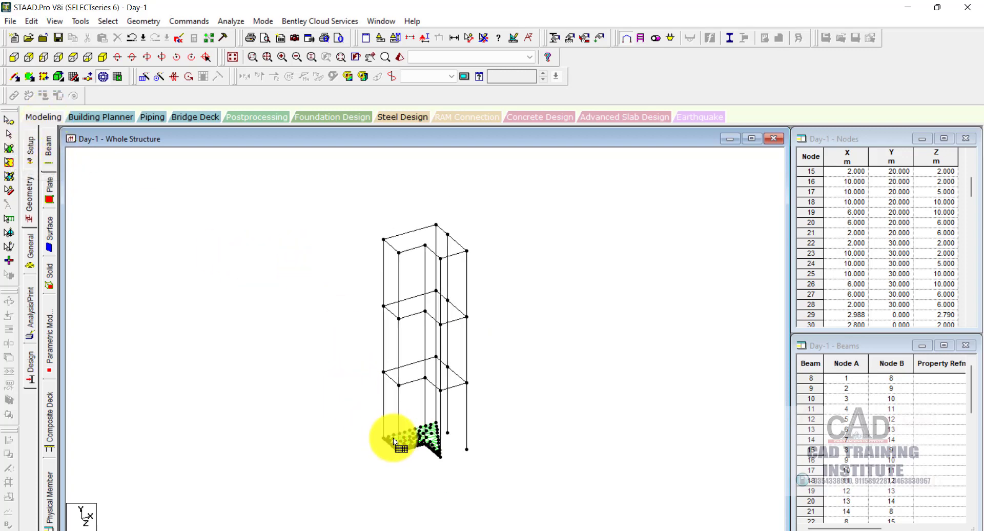
{"action": "key", "text": "ctrl+z"}
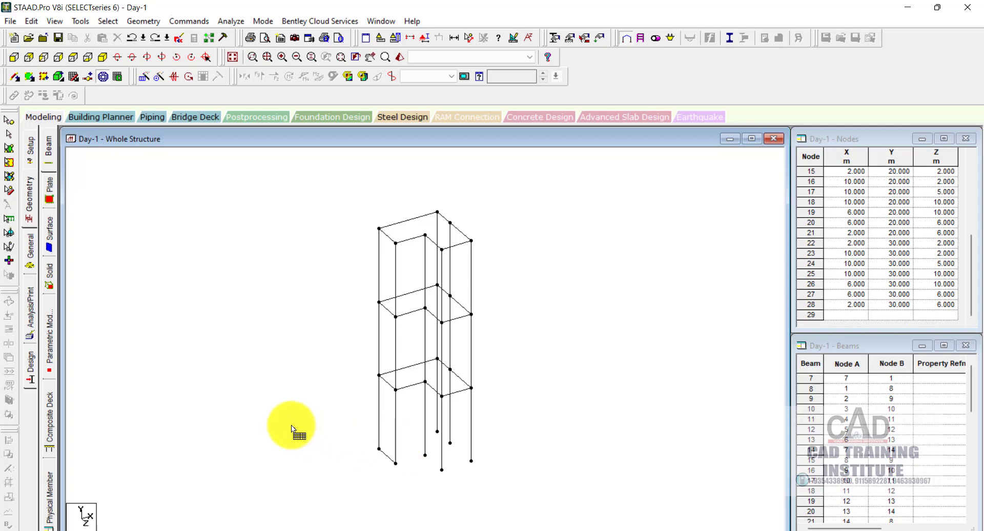
{"action": "scroll", "coordinate": [395, 467], "scroll_direction": "up", "scroll_amount": 3}
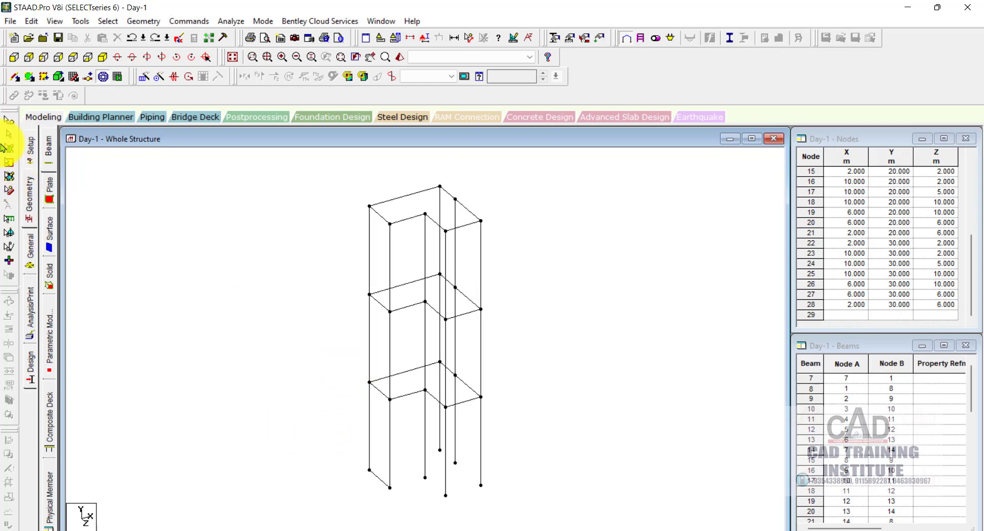
Step: Delete the single base-level beam joining two column bases on the frame's short side
{"action": "left_click", "coordinate": [376, 480]}
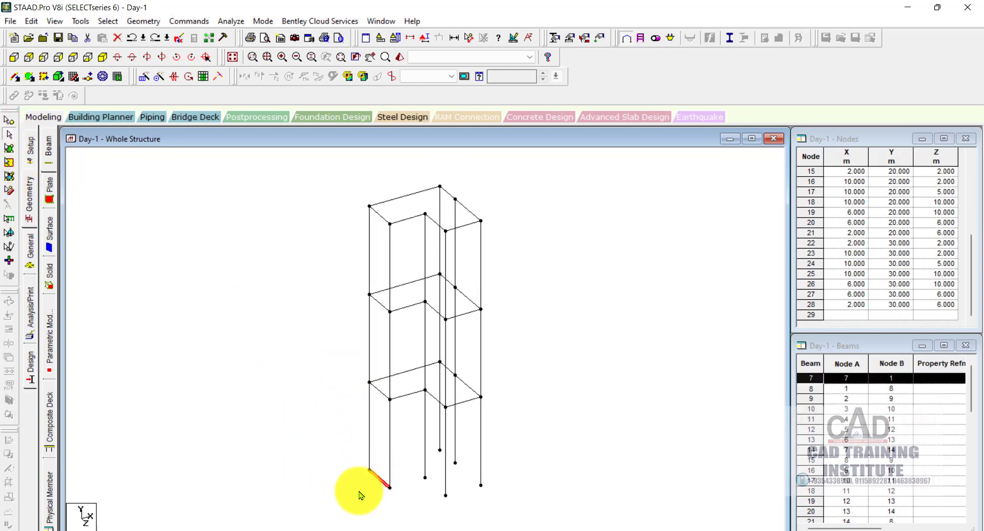
{"action": "key", "text": "Delete"}
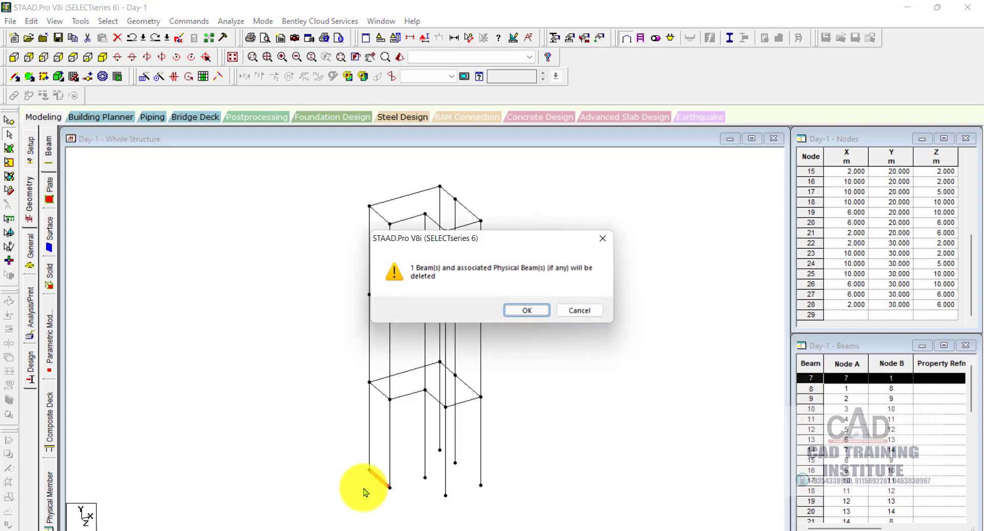
{"action": "left_click", "coordinate": [513, 311]}
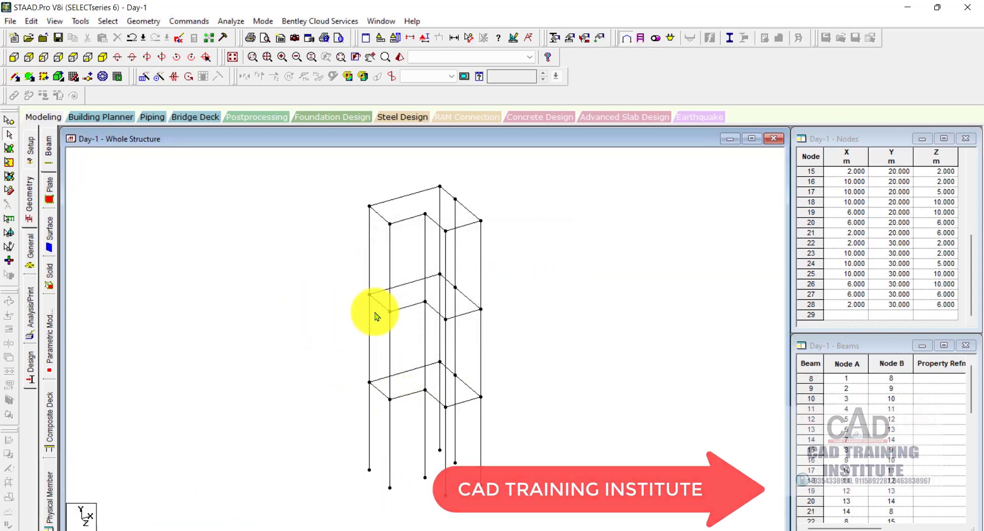
Step: In the plan view, try to add a beam by perpendicular intersection from the inner corner at X,Z (6,6) to the X=10 edge
{"action": "scroll", "coordinate": [425, 301], "scroll_direction": "down", "scroll_amount": 3}
{"action": "scroll", "coordinate": [455, 403], "scroll_direction": "up", "scroll_amount": 2}
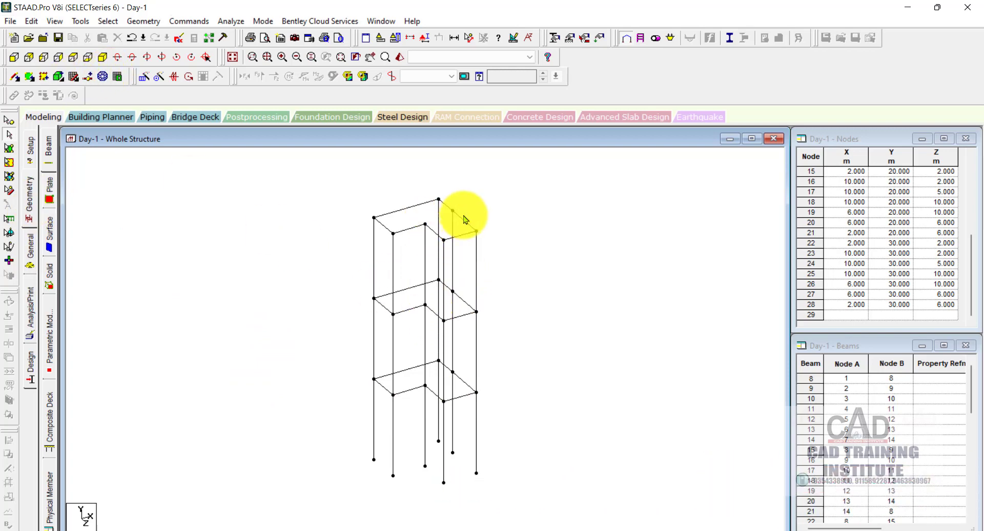
{"action": "left_click", "coordinate": [72, 58]}
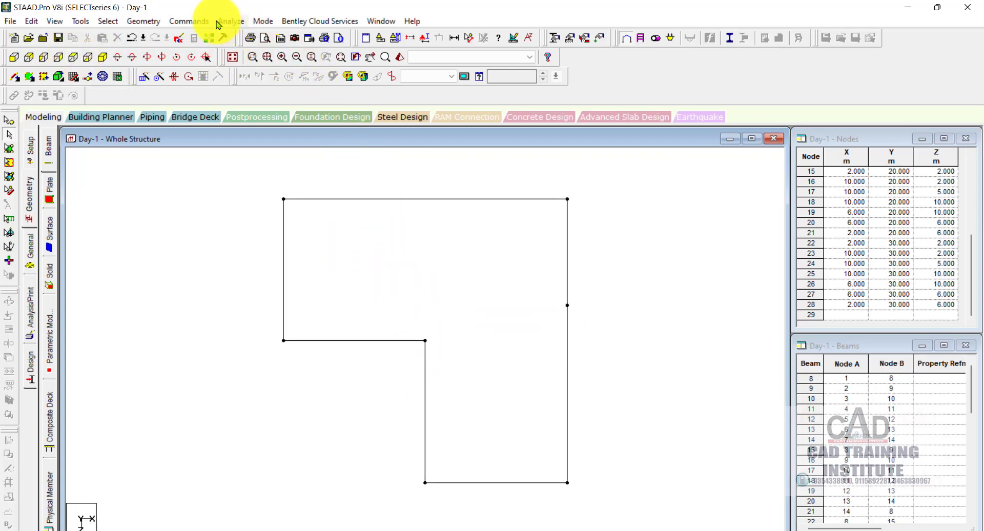
{"action": "left_click", "coordinate": [142, 24]}
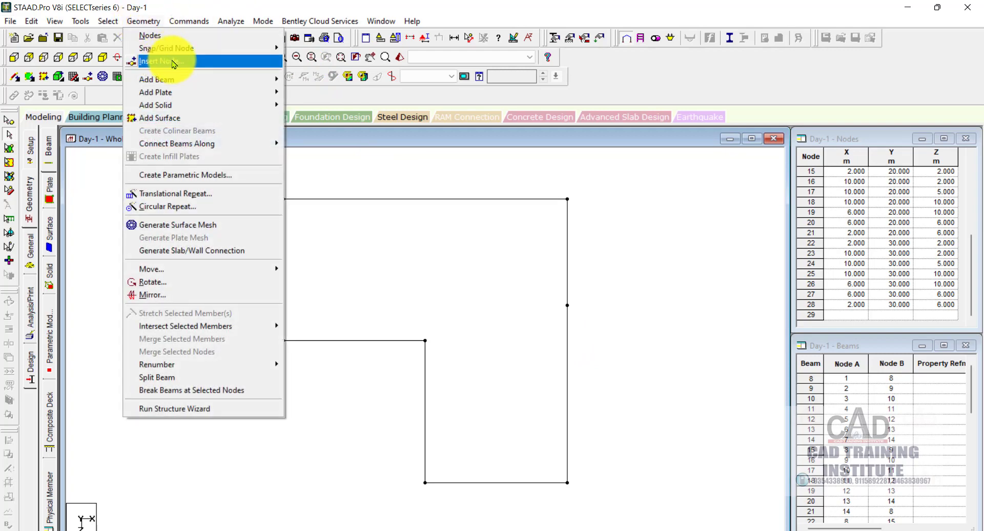
{"action": "mouse_move", "coordinate": [182, 81]}
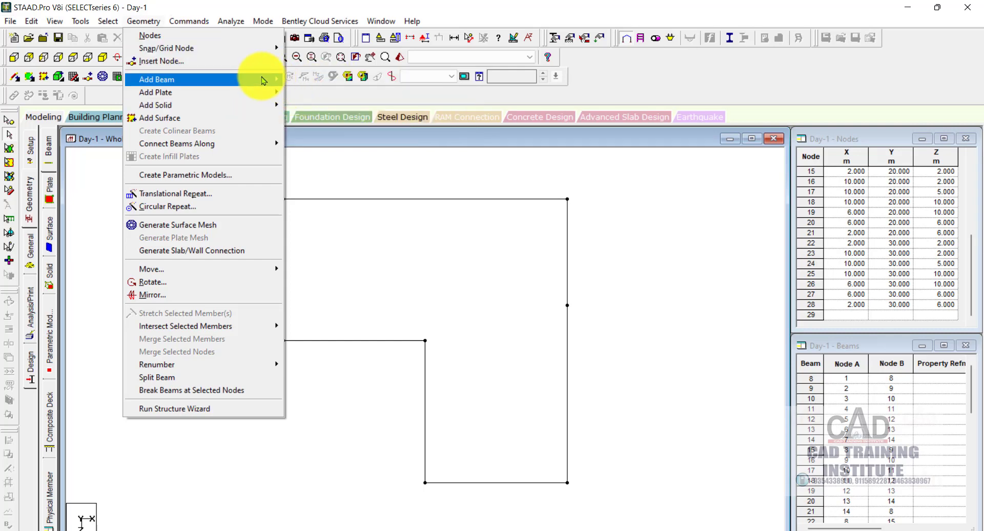
{"action": "mouse_move", "coordinate": [263, 81]}
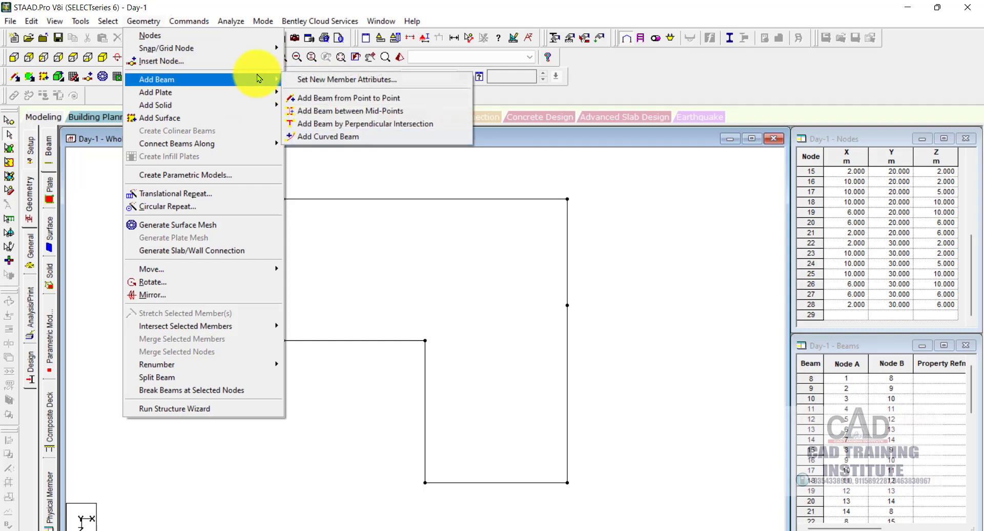
{"action": "left_click", "coordinate": [372, 124]}
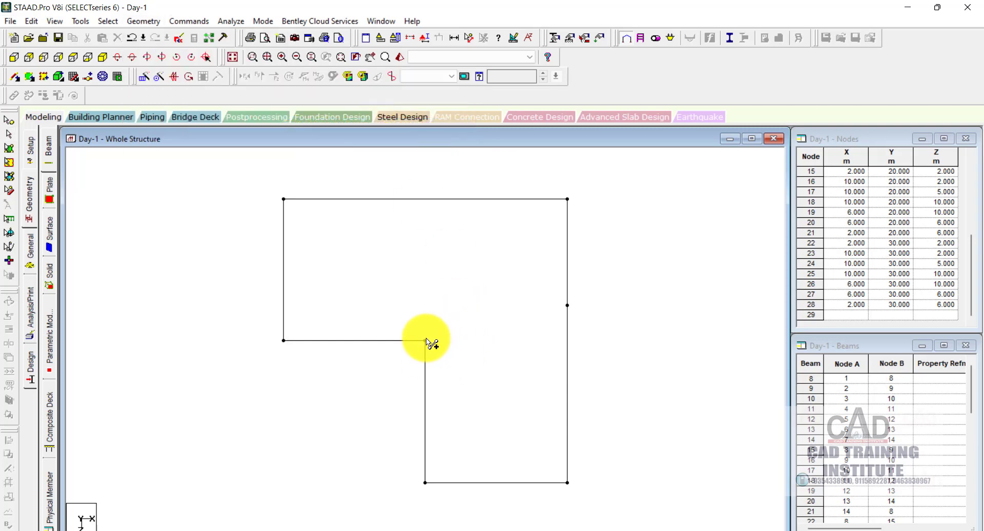
{"action": "left_click", "coordinate": [425, 340]}
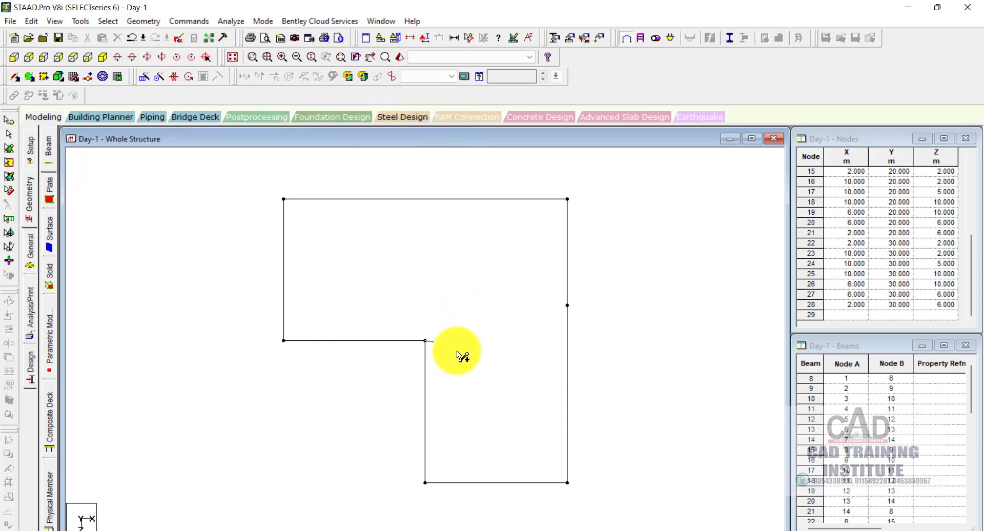
{"action": "left_click", "coordinate": [567, 396]}
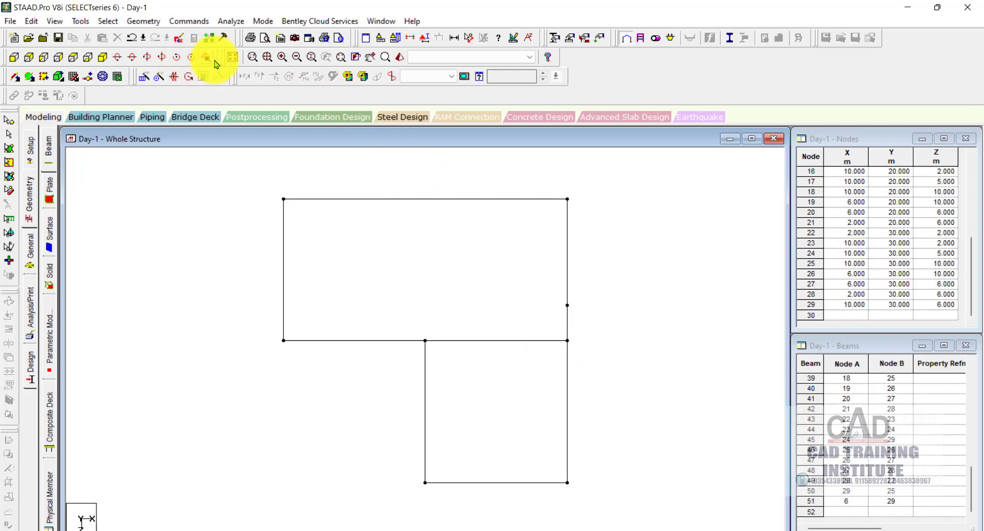
Step: Undo the misplaced beam and, in the isometric view, add one by perpendicular intersection from the top level's inner corner to the X=10 edge
{"action": "left_click", "coordinate": [103, 58]}
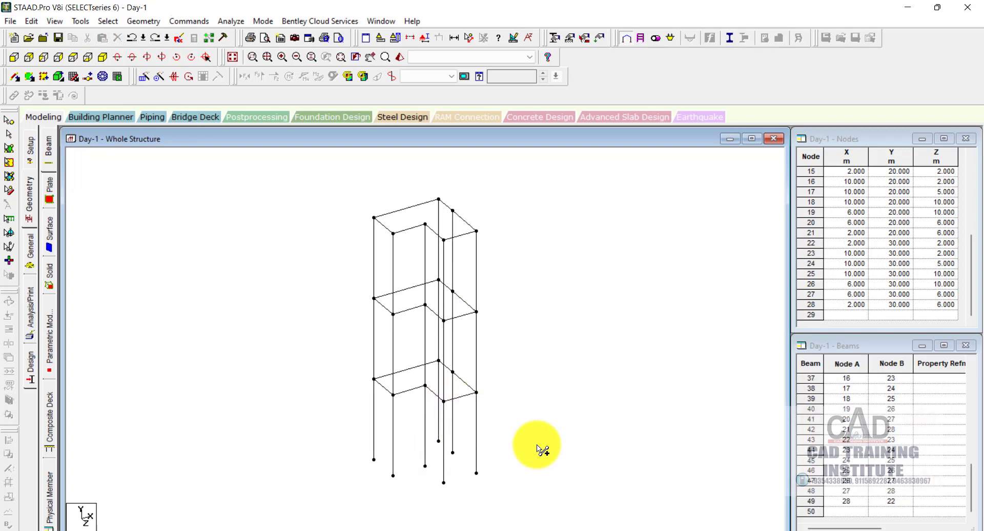
{"action": "scroll", "coordinate": [432, 210], "scroll_direction": "up", "scroll_amount": 2}
{"action": "middle_click_drag", "start_coordinate": [439, 244], "coordinate": [437, 300]}
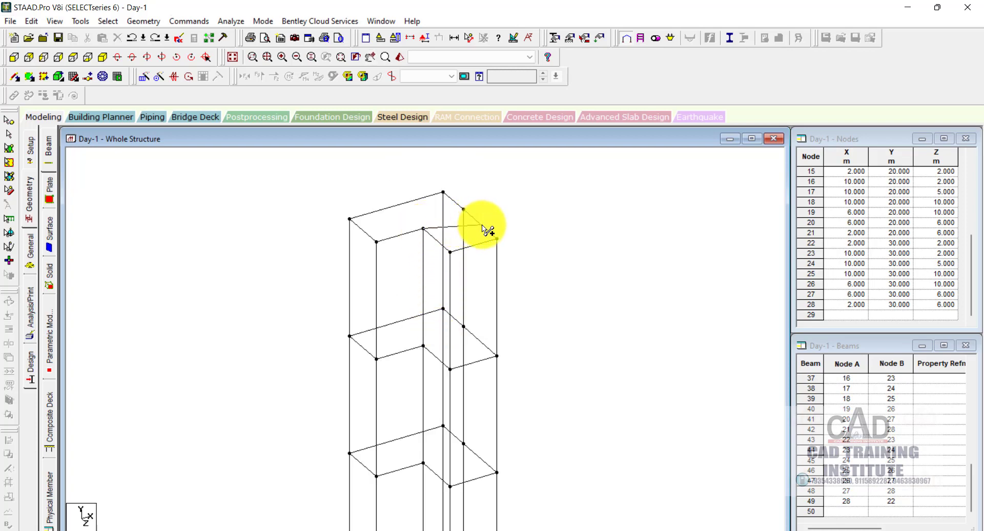
{"action": "left_click", "coordinate": [469, 215]}
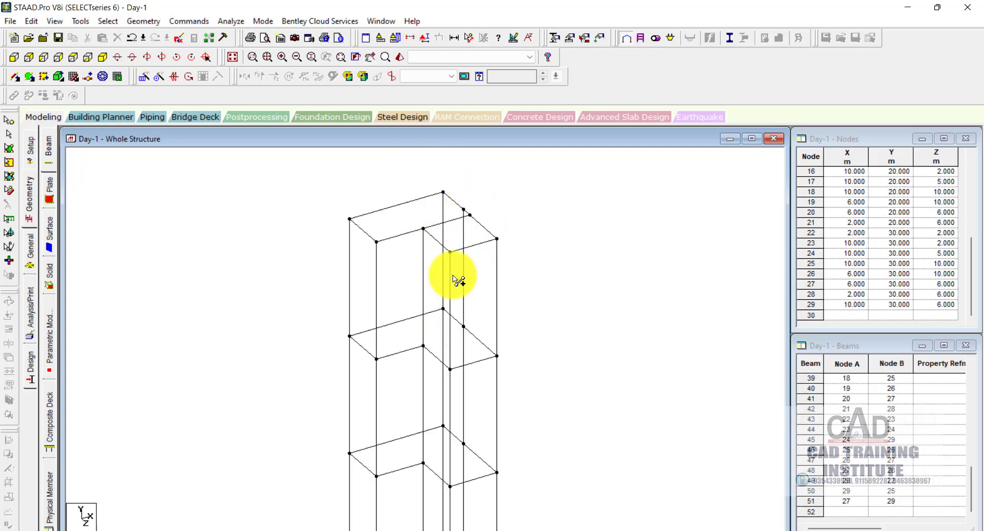
{"action": "scroll", "coordinate": [451, 215], "scroll_direction": "down", "scroll_amount": 2}
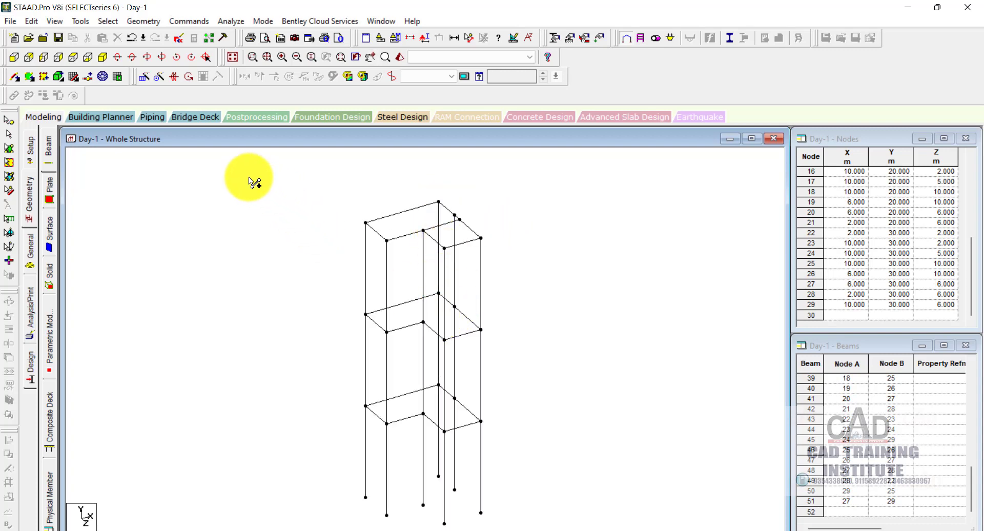
Step: Translationally repeat the new top-level cross beam along global Y in 3 steps with -10 m spacing, without auto-saving the file
{"action": "left_click", "coordinate": [9, 134]}
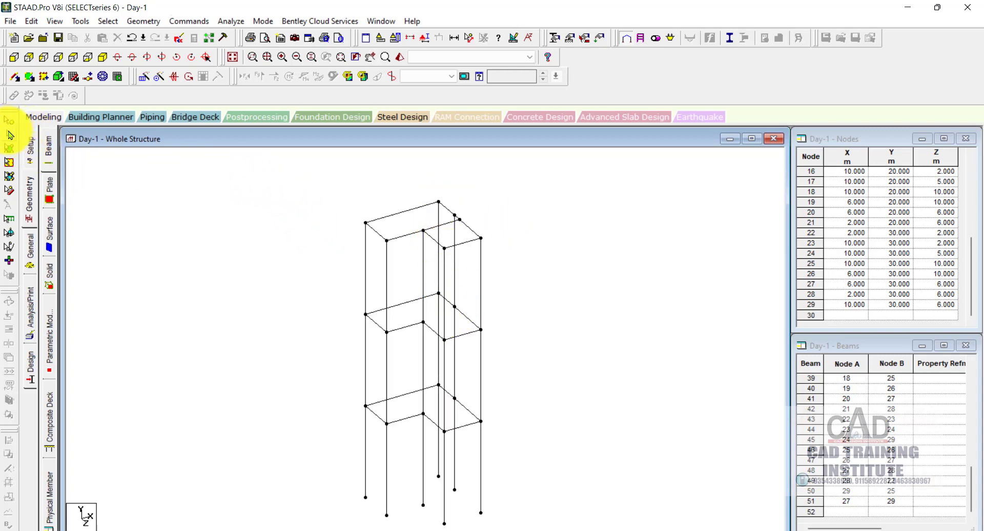
{"action": "left_click", "coordinate": [440, 226]}
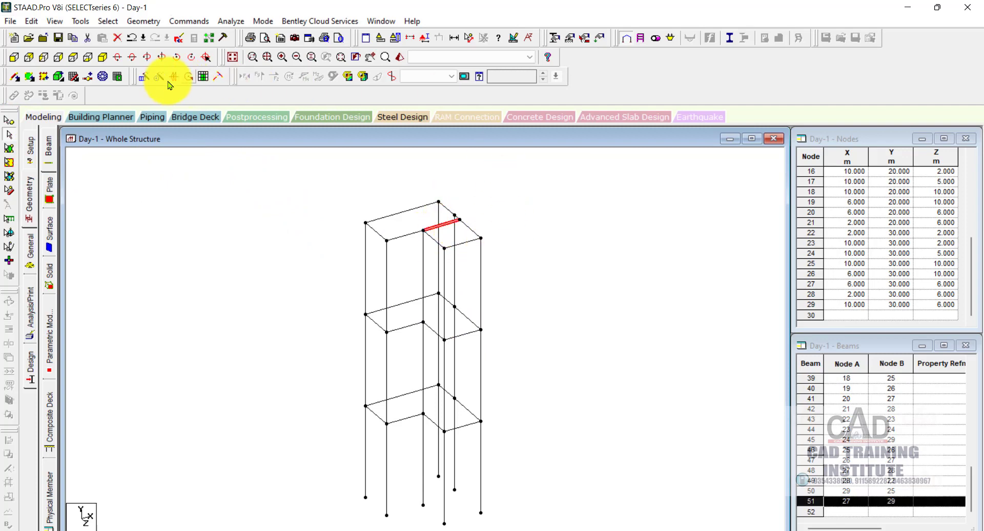
{"action": "left_click", "coordinate": [144, 76]}
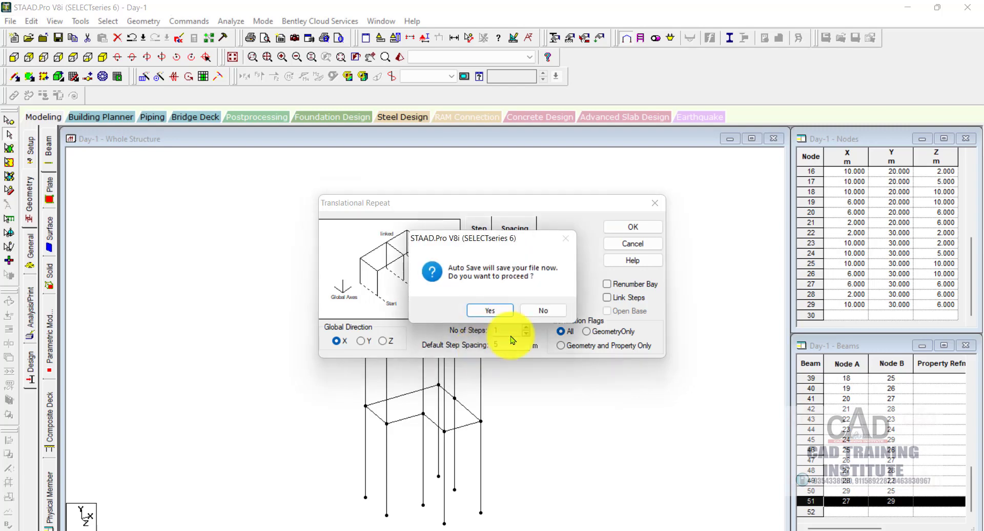
{"action": "left_click", "coordinate": [543, 310]}
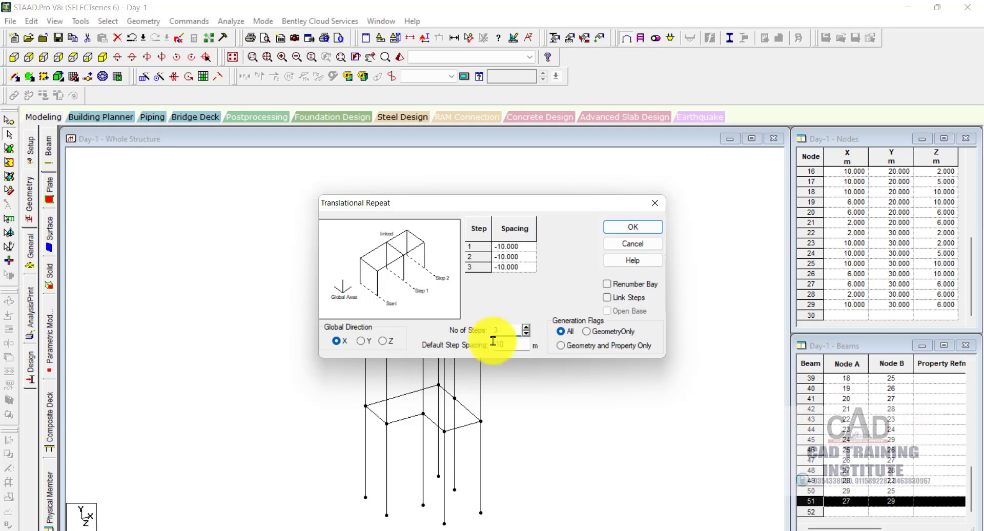
{"action": "left_click", "coordinate": [362, 343]}
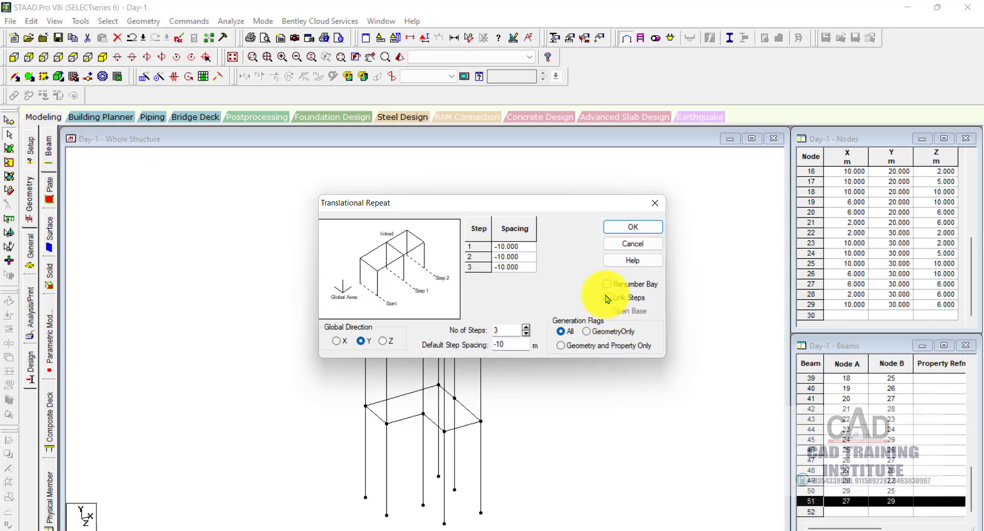
{"action": "left_click", "coordinate": [630, 228]}
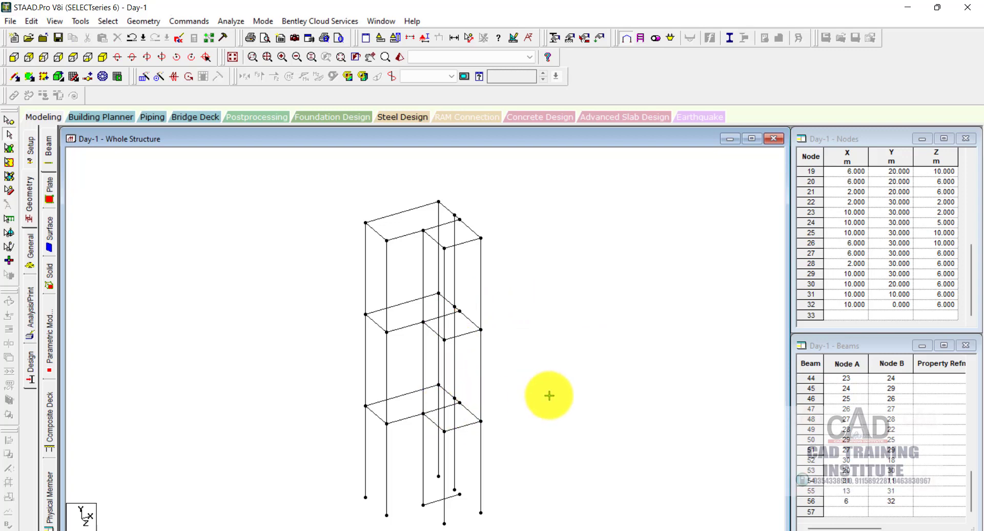
Step: Delete the repeated cross beam at the base level together with its orphaned node
{"action": "left_click", "coordinate": [453, 497]}
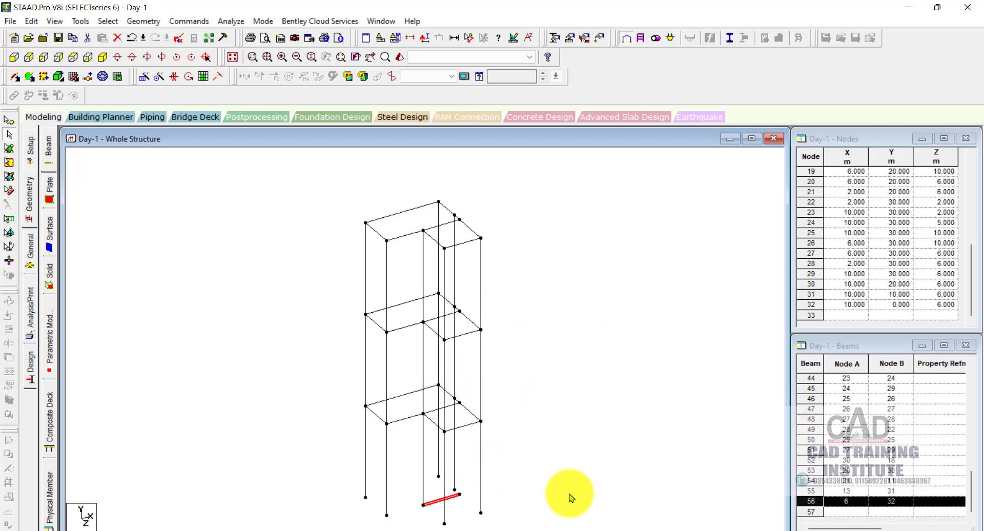
{"action": "key", "text": "Delete"}
{"action": "left_click", "coordinate": [525, 310]}
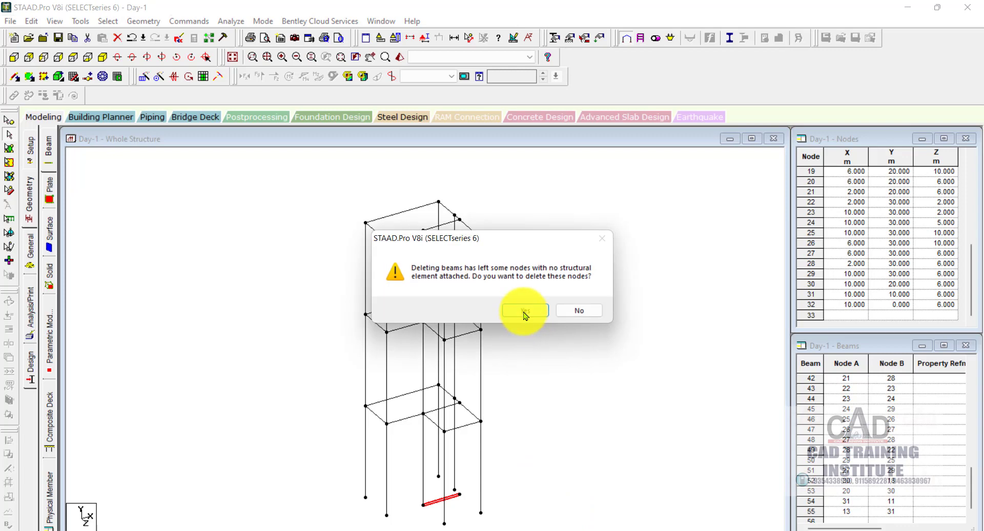
{"action": "left_click", "coordinate": [525, 310]}
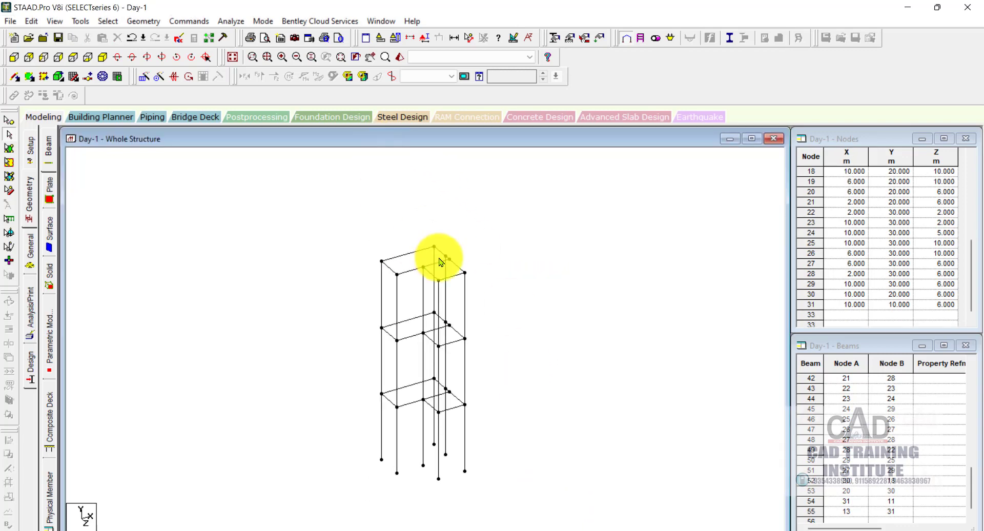
Step: Add two four-noded plates on the top level, one over the large bay and one over the smaller bay beside the cross beam
{"action": "scroll", "coordinate": [439, 261], "scroll_direction": "up", "scroll_amount": 5}
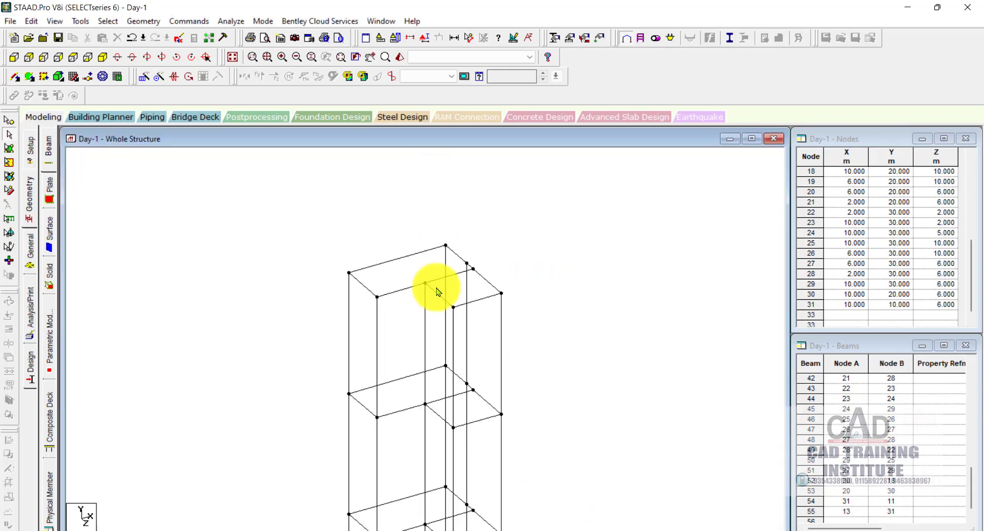
{"action": "scroll", "coordinate": [436, 291], "scroll_direction": "up", "scroll_amount": 2}
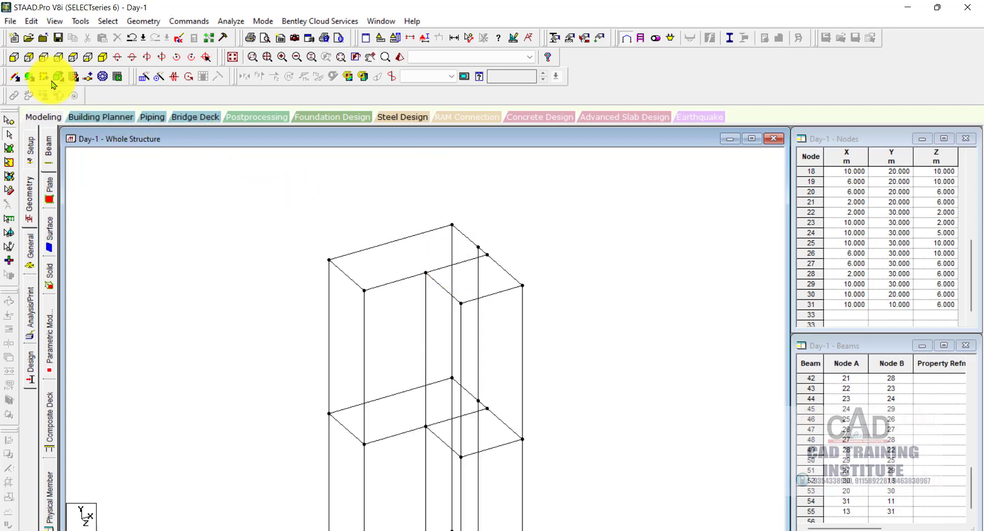
{"action": "left_click", "coordinate": [31, 78]}
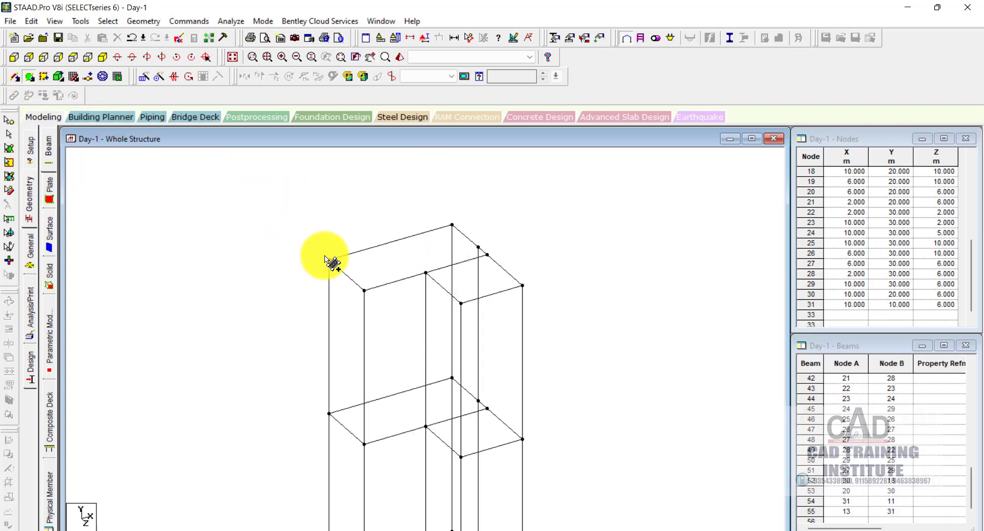
{"action": "left_click", "coordinate": [328, 260]}
{"action": "left_click", "coordinate": [364, 290]}
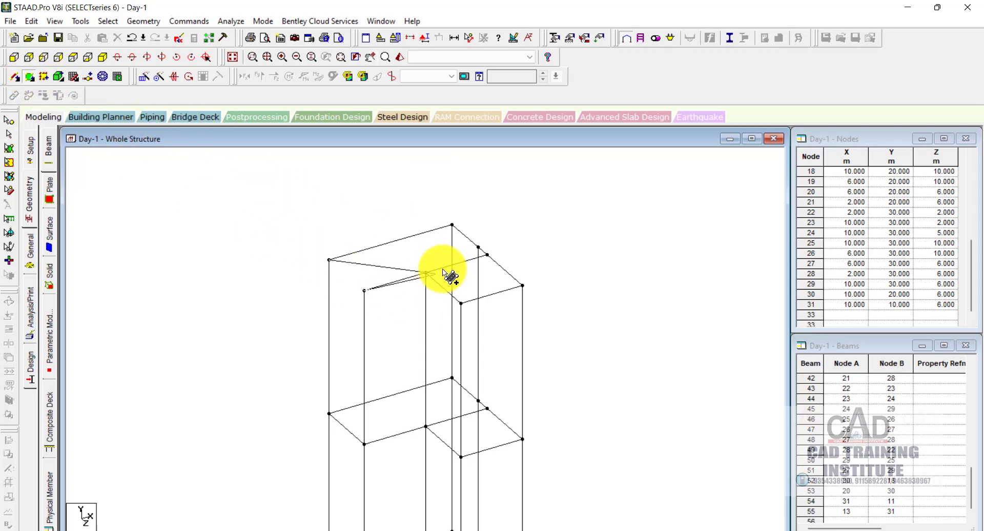
{"action": "left_click", "coordinate": [487, 254]}
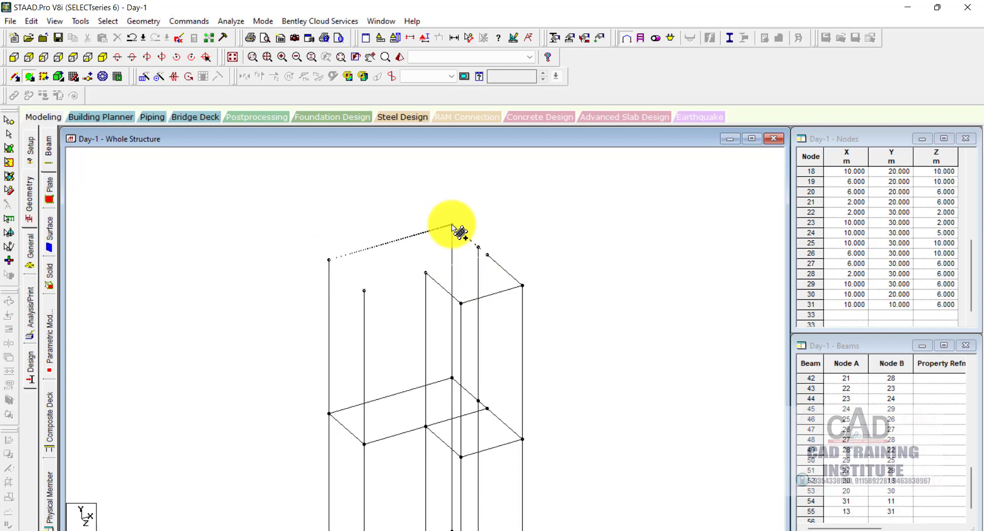
{"action": "left_click", "coordinate": [451, 225]}
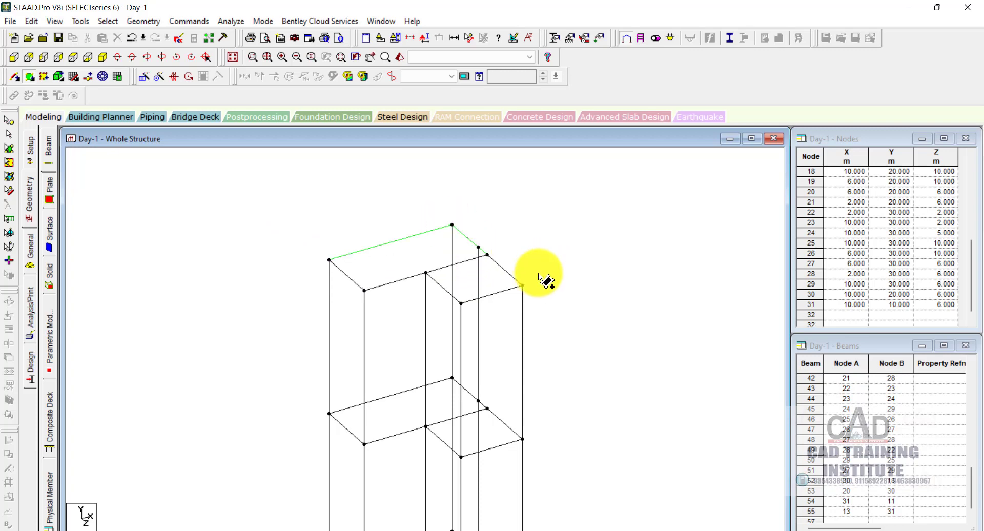
{"action": "left_click", "coordinate": [426, 273]}
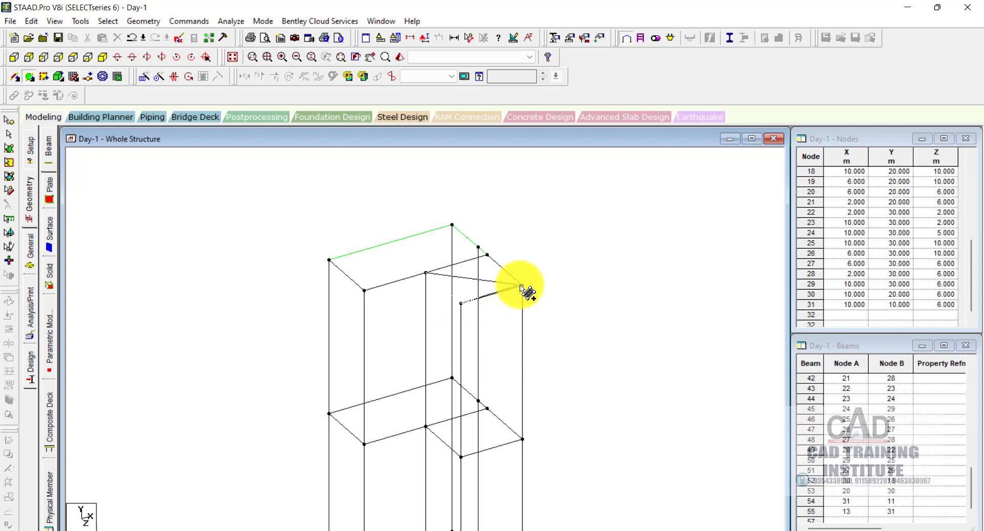
{"action": "left_click", "coordinate": [486, 256]}
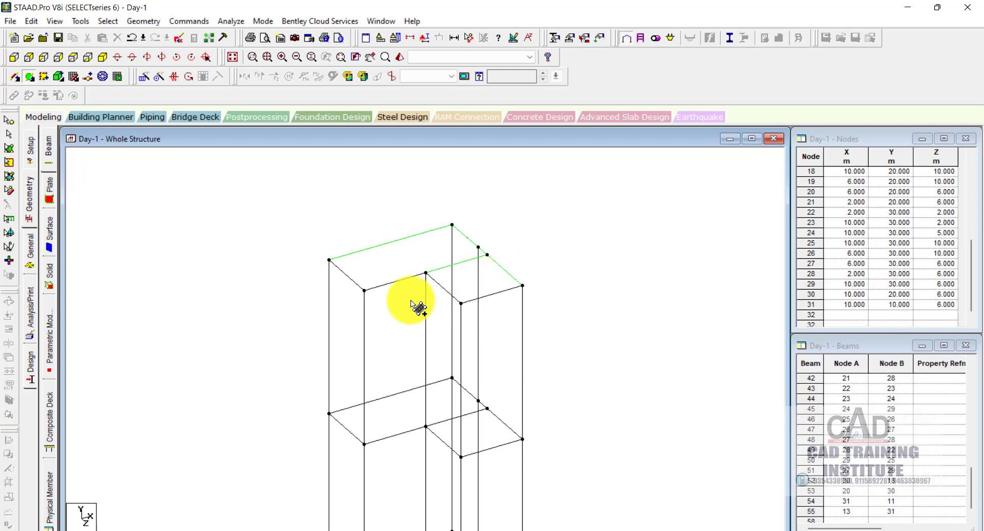
Step: Window-select the plates in the whole structure to check which levels have them, and clear the selection
{"action": "scroll", "coordinate": [440, 229], "scroll_direction": "down", "scroll_amount": 1}
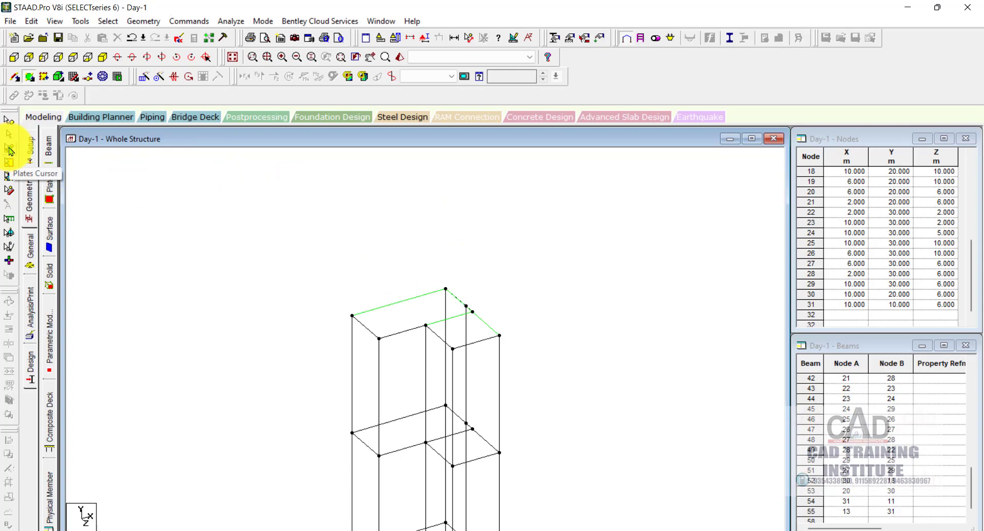
{"action": "scroll", "coordinate": [549, 182], "scroll_direction": "down", "scroll_amount": 3}
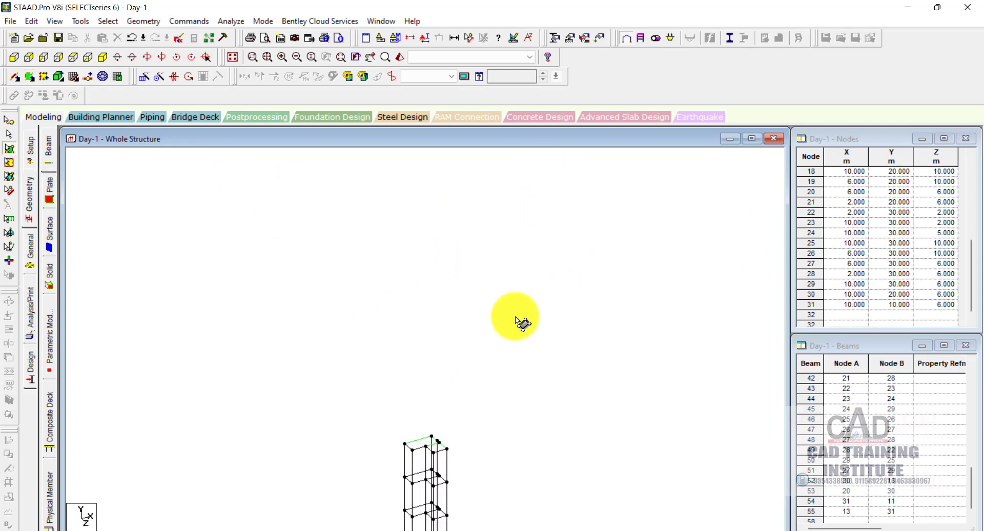
{"action": "middle_click_drag", "start_coordinate": [491, 356], "coordinate": [501, 203]}
{"action": "scroll", "coordinate": [438, 346], "scroll_direction": "up", "scroll_amount": 7}
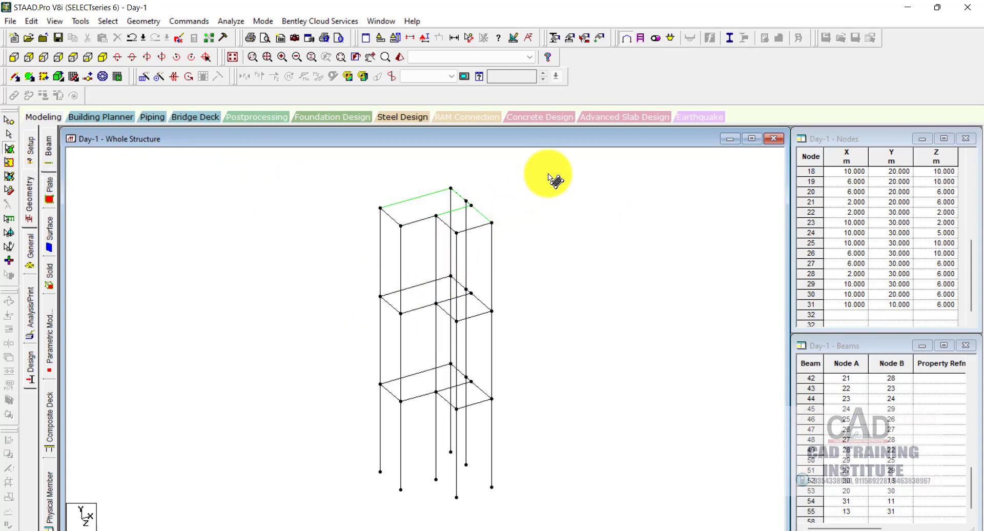
{"action": "left_click_drag", "start_coordinate": [557, 155], "coordinate": [295, 510]}
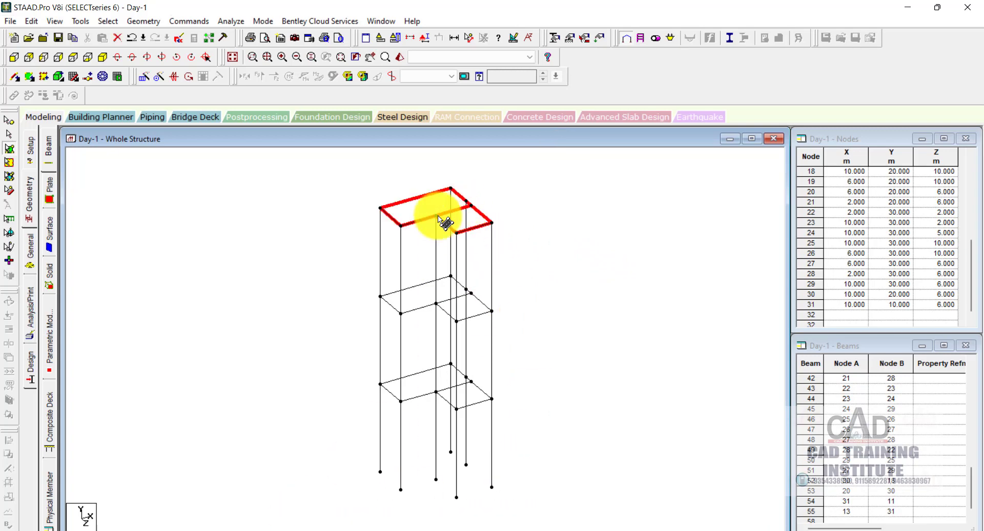
{"action": "left_click", "coordinate": [530, 264]}
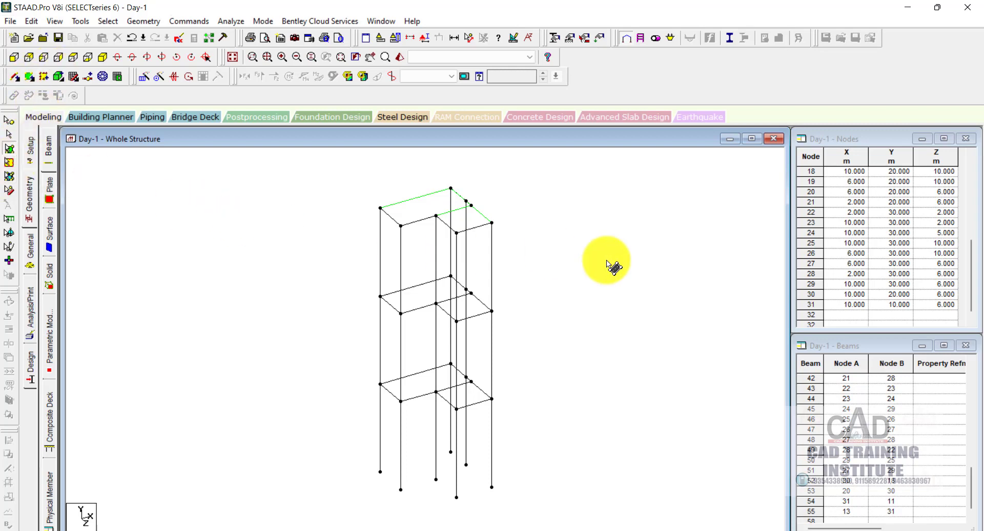
Step: Define a rectangular concrete section with YD 0.3 m and ZD 0.23 m and add it to the section list
{"action": "left_click", "coordinate": [31, 251]}
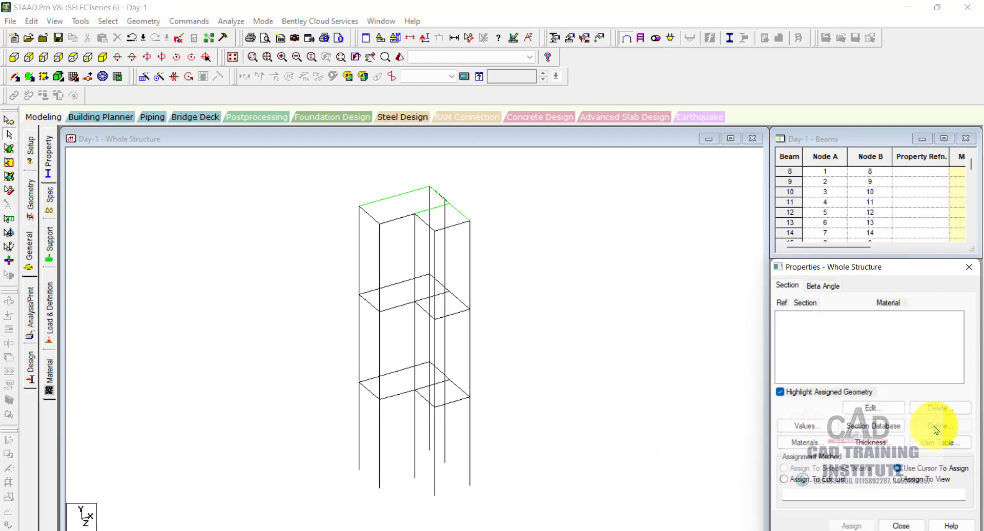
{"action": "left_click", "coordinate": [936, 429]}
{"action": "left_click", "coordinate": [307, 181]}
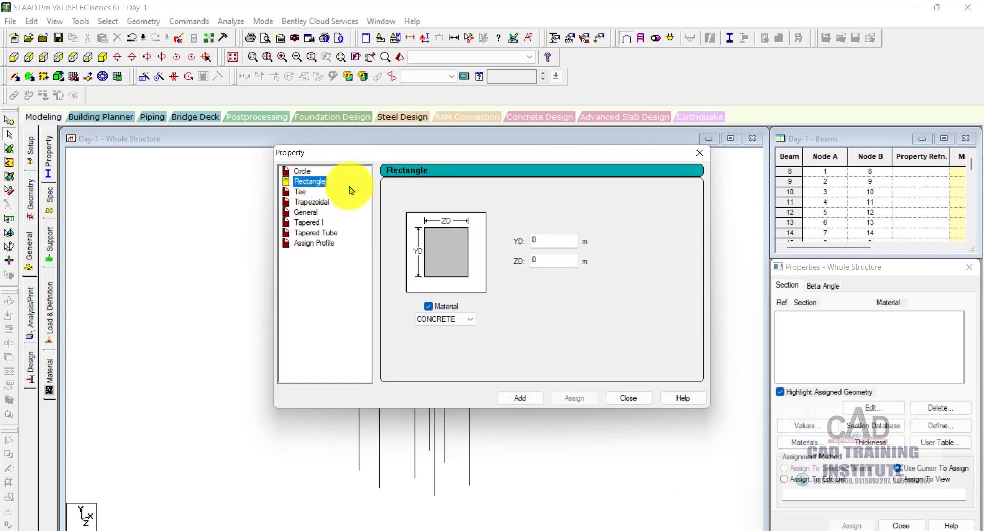
{"action": "left_click", "coordinate": [556, 237]}
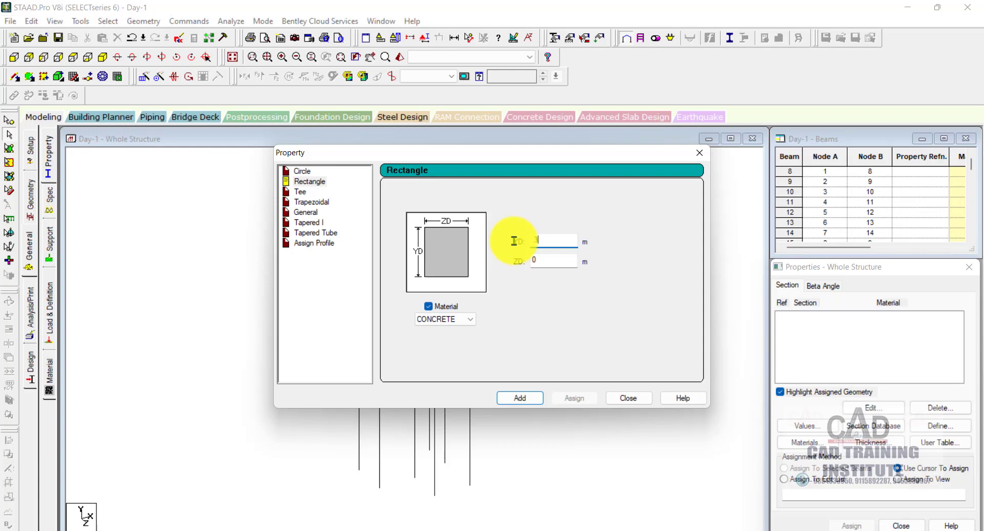
{"action": "left_click", "coordinate": [540, 259]}
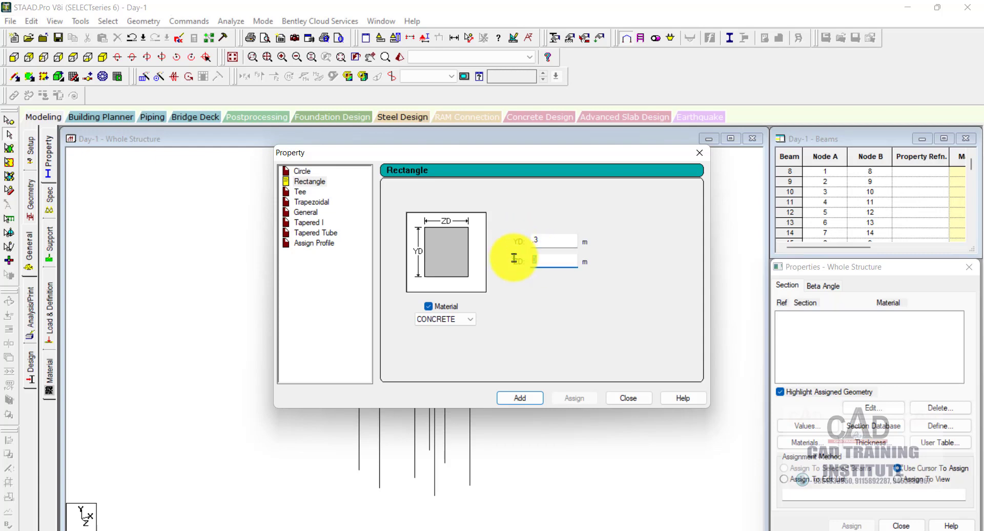
{"action": "type", "text": ".3"}
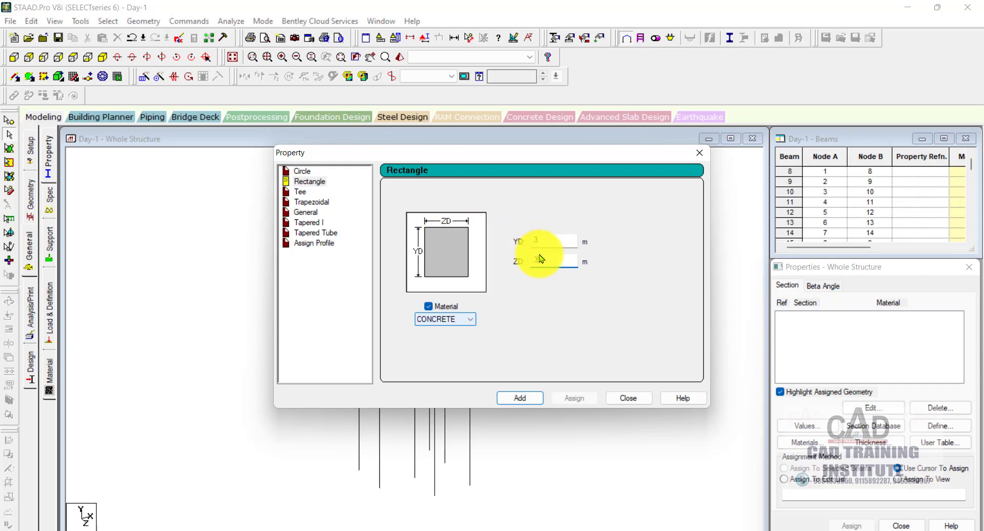
{"action": "left_click_drag", "start_coordinate": [547, 261], "coordinate": [504, 260]}
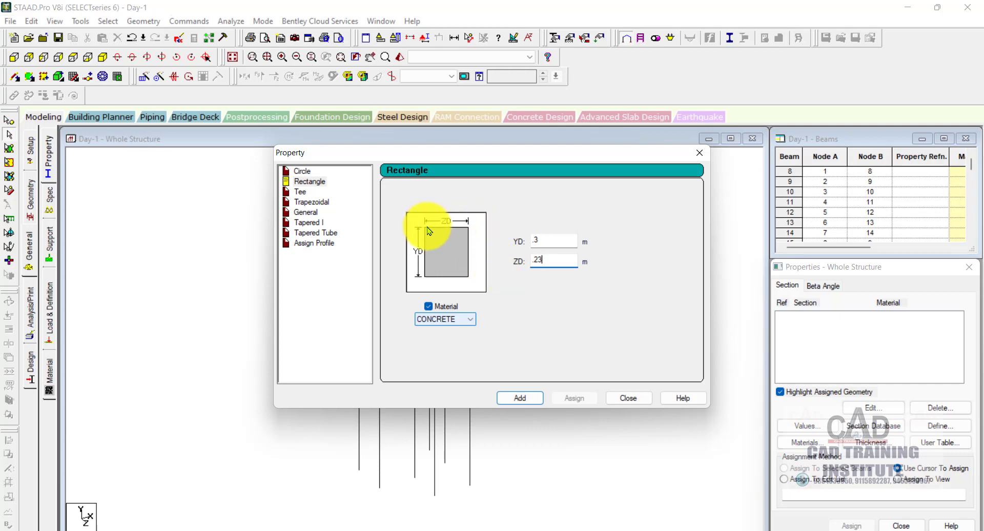
{"action": "left_click", "coordinate": [520, 403]}
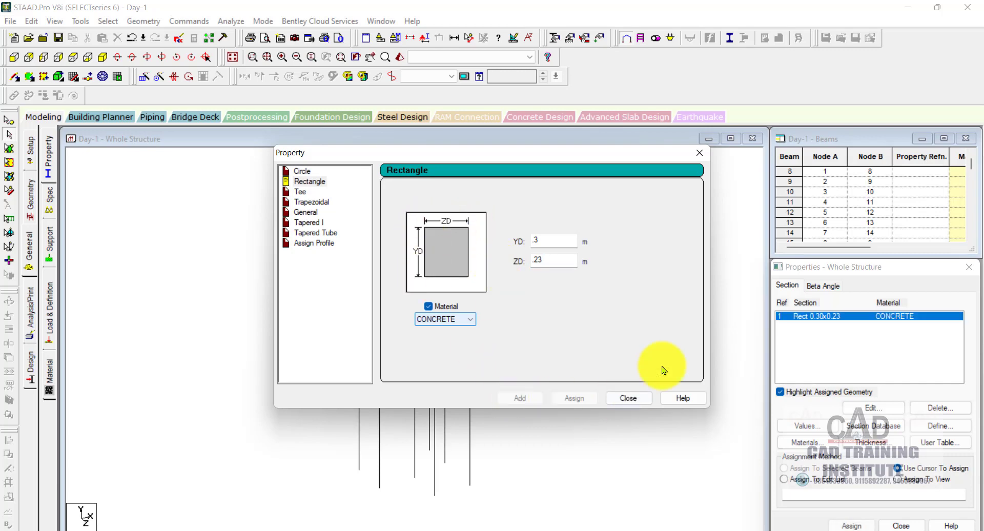
Step: Add a circular concrete section with a YD of 0.3 m and finish defining sections
{"action": "left_click", "coordinate": [303, 172]}
{"action": "double_click", "coordinate": [538, 247]}
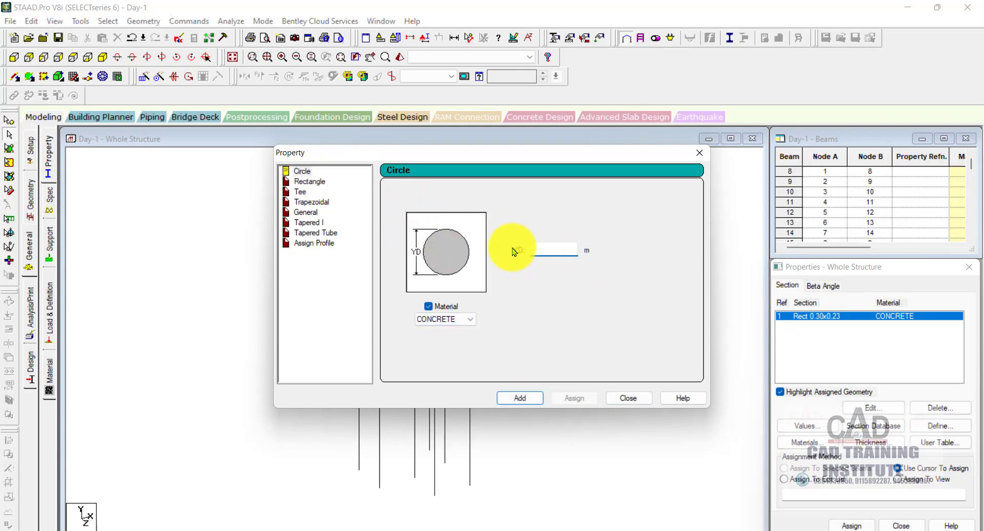
{"action": "type", "text": ".3"}
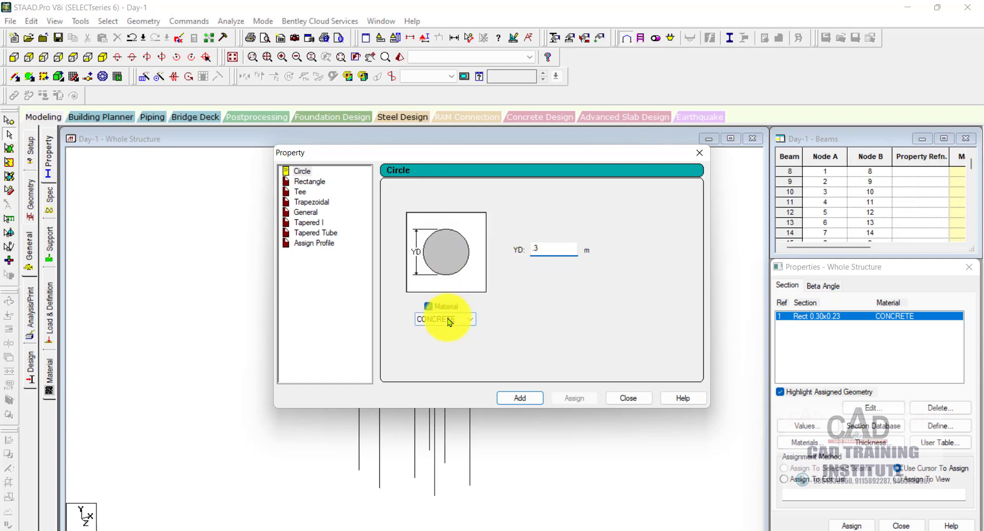
{"action": "left_click", "coordinate": [515, 403]}
{"action": "left_click", "coordinate": [627, 397]}
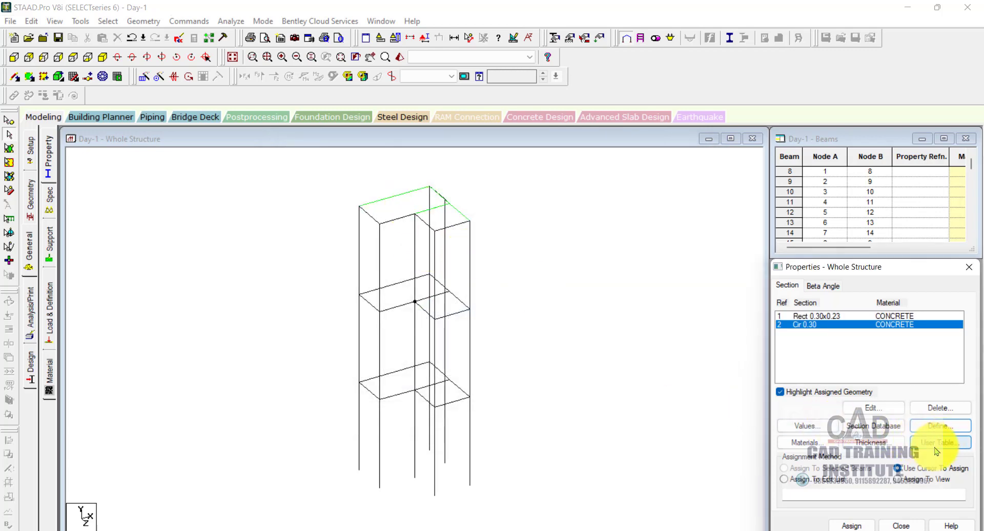
Step: Add a concrete plate element thickness of 0.150 m at all four nodes
{"action": "left_click", "coordinate": [877, 444]}
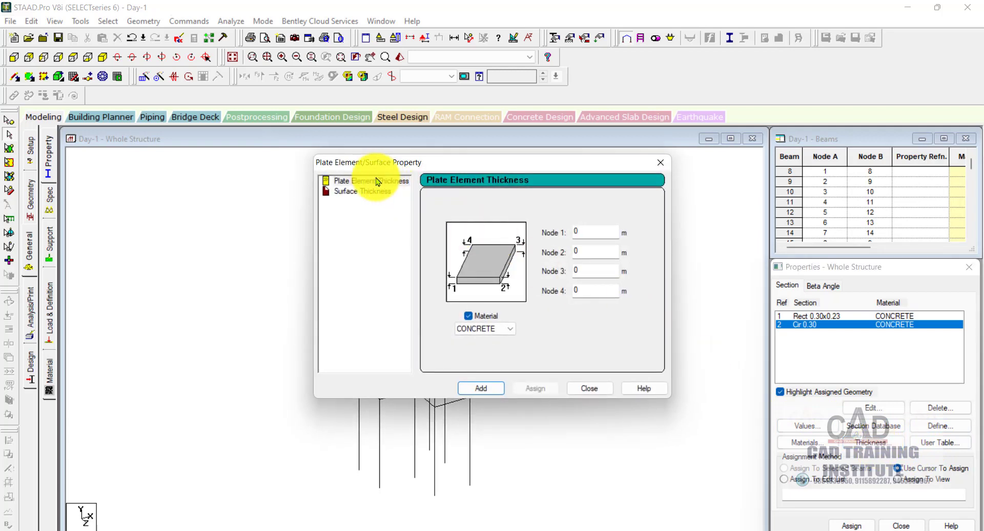
{"action": "double_click", "coordinate": [584, 232]}
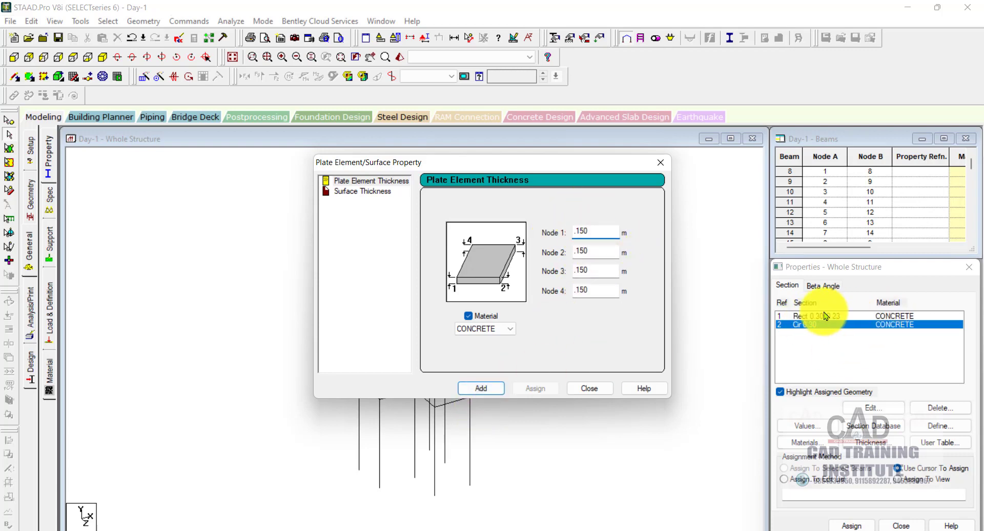
{"action": "left_click", "coordinate": [491, 390]}
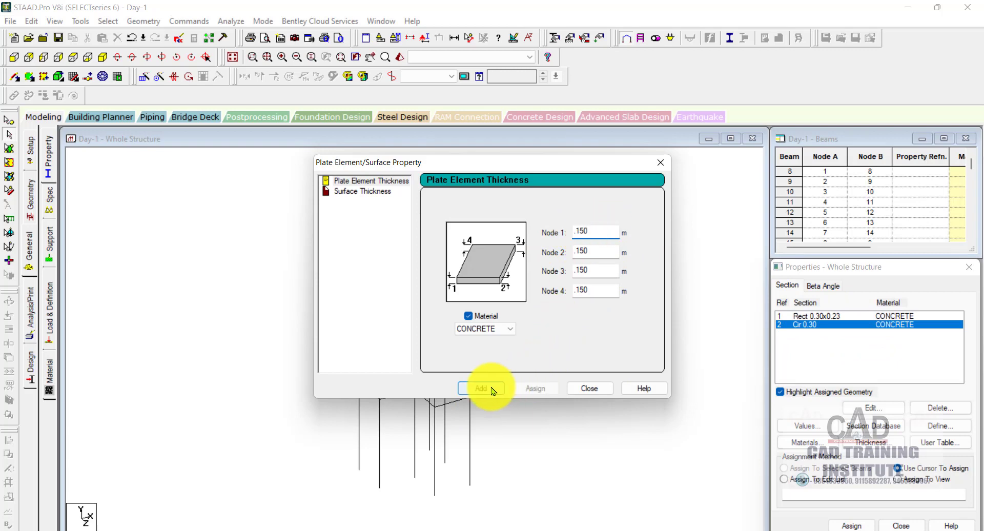
{"action": "left_click", "coordinate": [592, 390]}
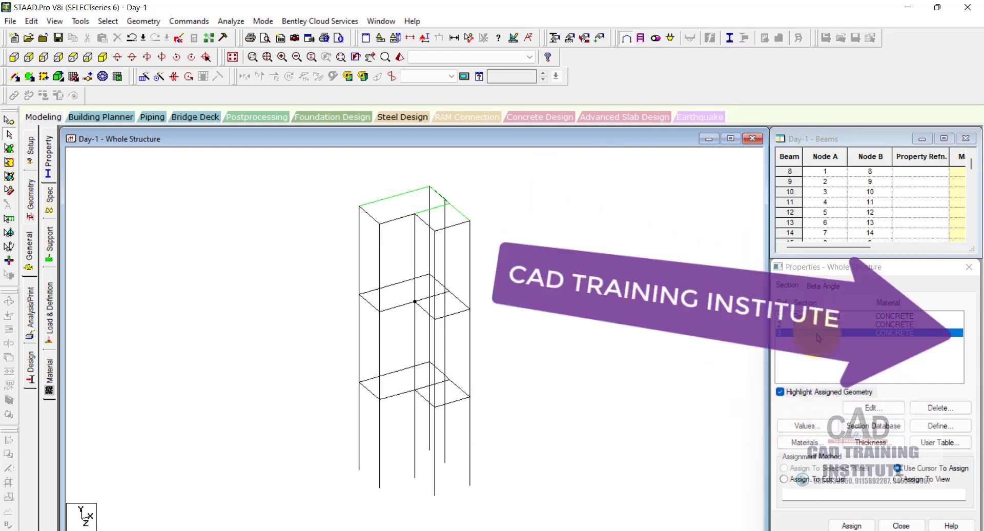
Step: Select only the two top-level plates, assign the plate thickness property to them, and clear the selection
{"action": "left_click", "coordinate": [11, 150]}
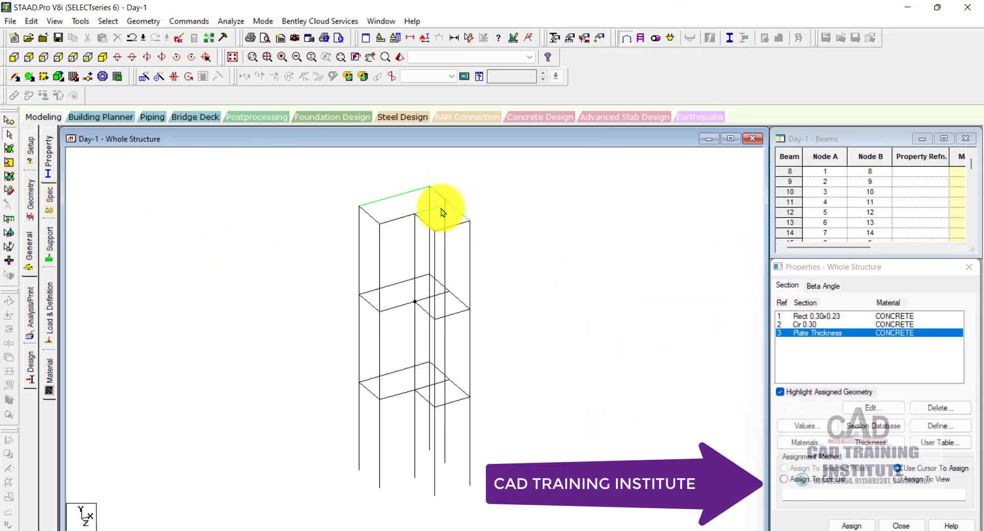
{"action": "left_click_drag", "start_coordinate": [544, 185], "coordinate": [242, 418]}
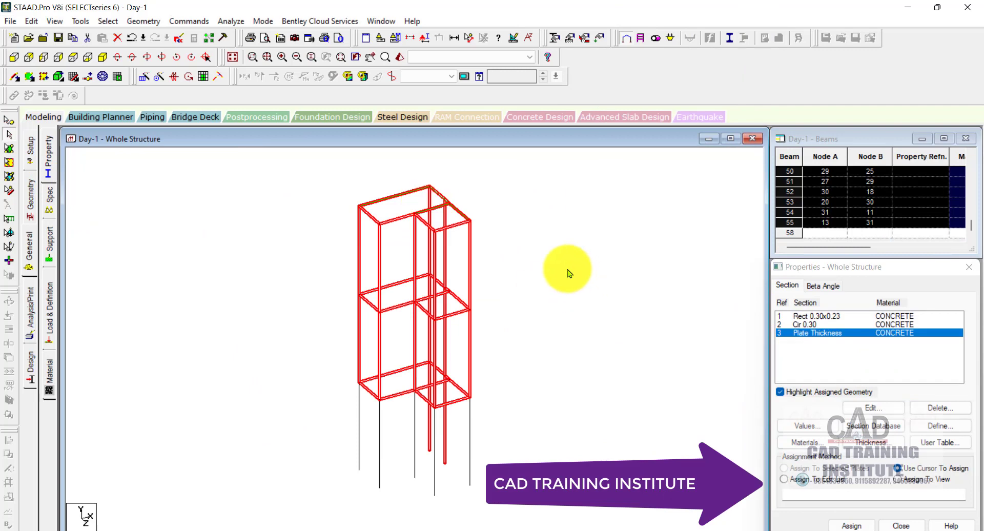
{"action": "left_click", "coordinate": [10, 149]}
{"action": "left_click", "coordinate": [185, 235]}
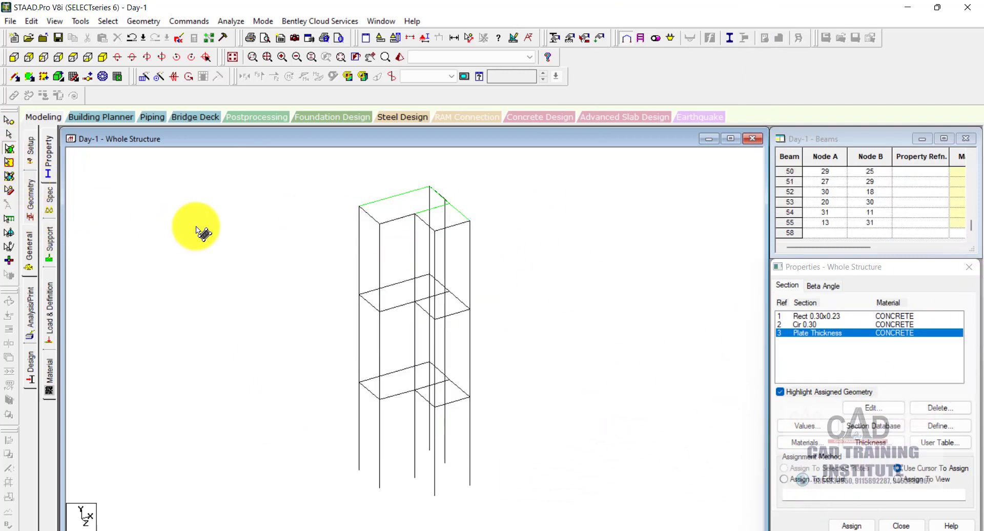
{"action": "left_click_drag", "start_coordinate": [522, 195], "coordinate": [292, 424]}
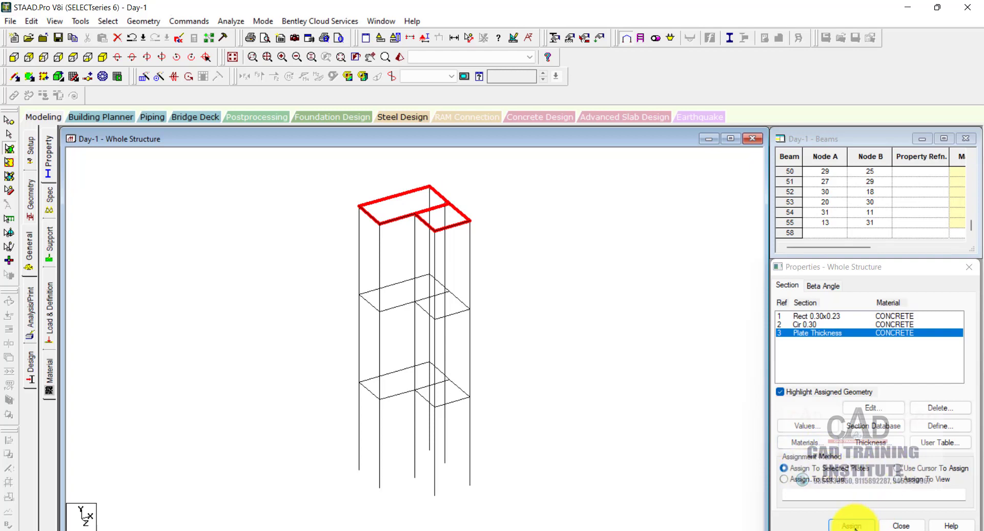
{"action": "left_click", "coordinate": [851, 527]}
{"action": "left_click", "coordinate": [892, 435]}
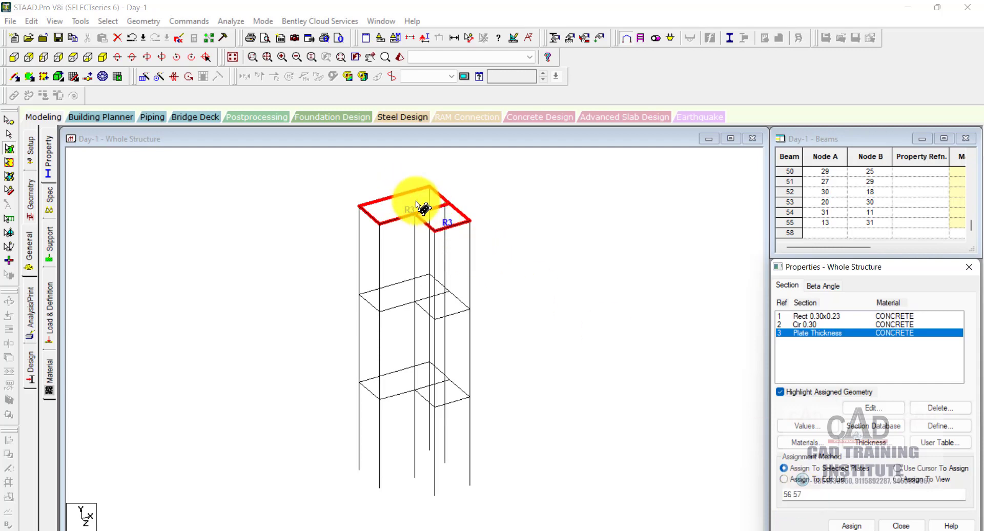
{"action": "left_click", "coordinate": [549, 277]}
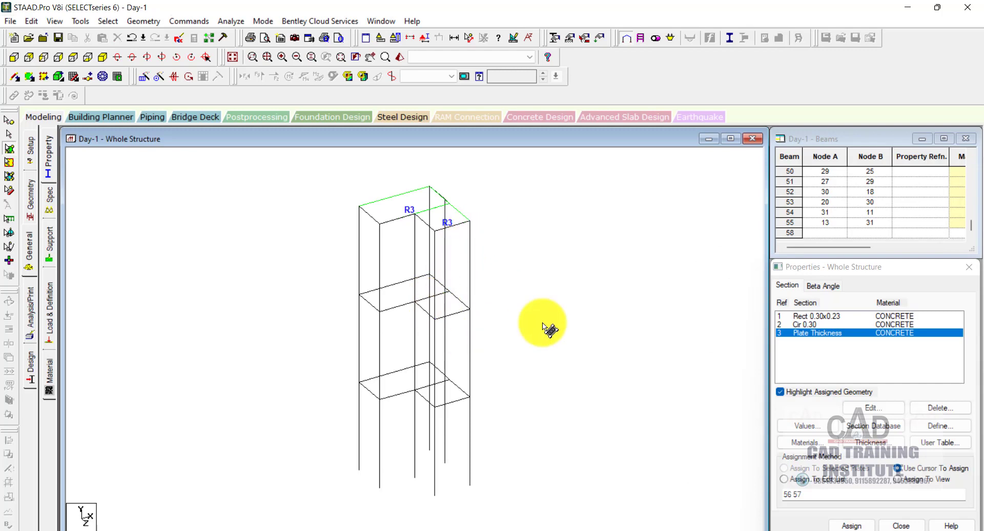
{"action": "left_click", "coordinate": [805, 325]}
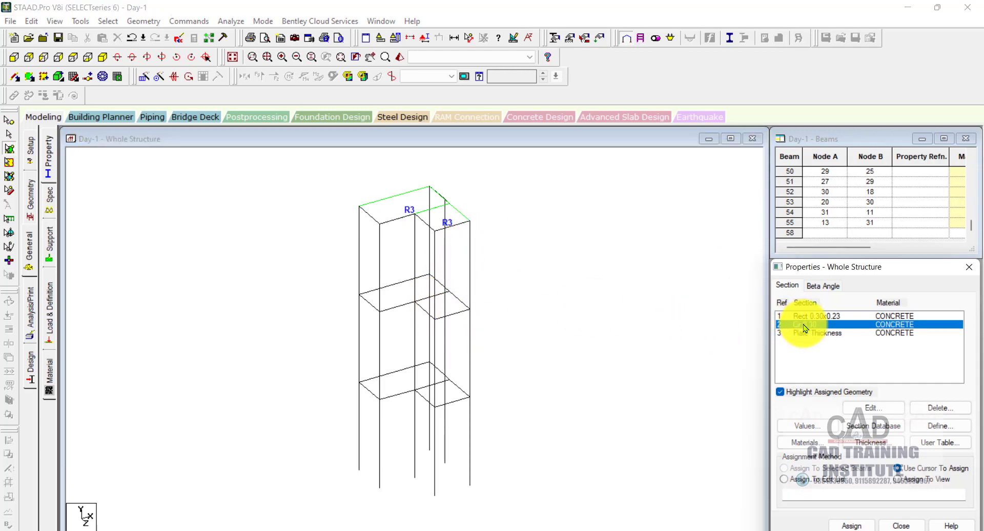
{"action": "left_click", "coordinate": [365, 247]}
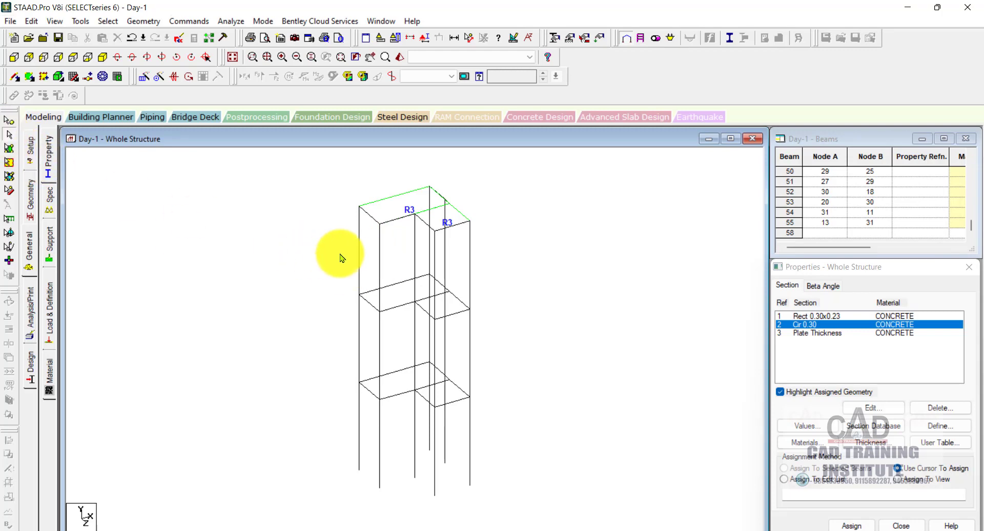
{"action": "left_click", "coordinate": [358, 259]}
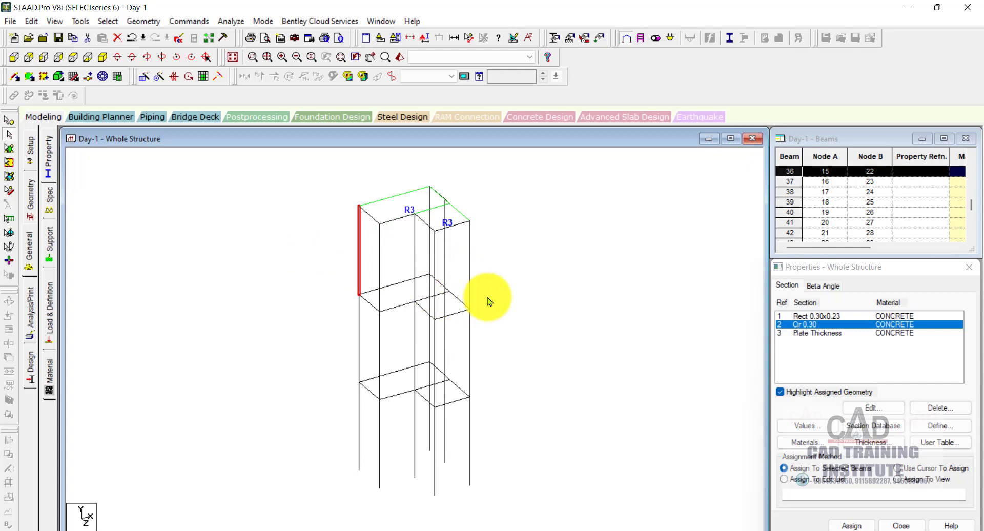
{"action": "left_click", "coordinate": [567, 302]}
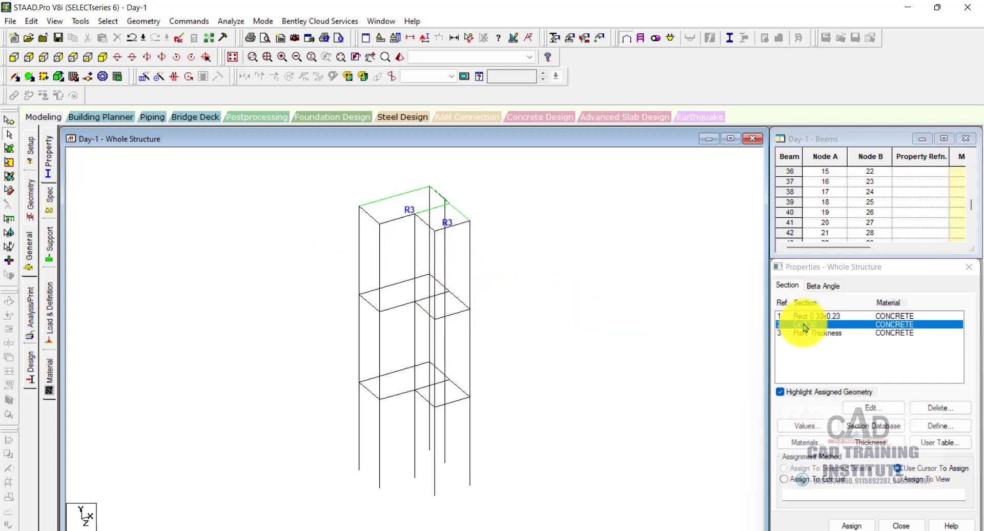
Step: Select all members parallel to Y and assign the Cir 0.30 concrete section to these columns
{"action": "left_click", "coordinate": [803, 325]}
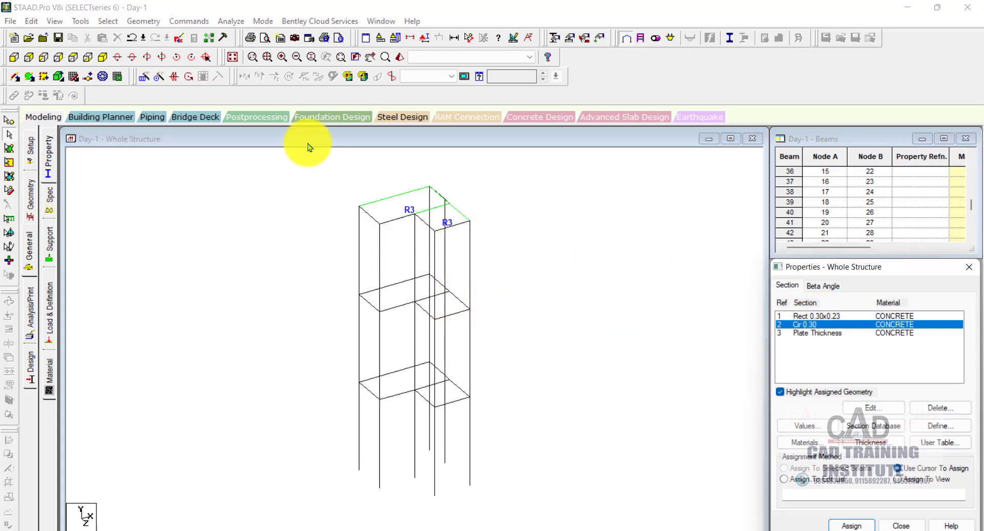
{"action": "left_click", "coordinate": [112, 22]}
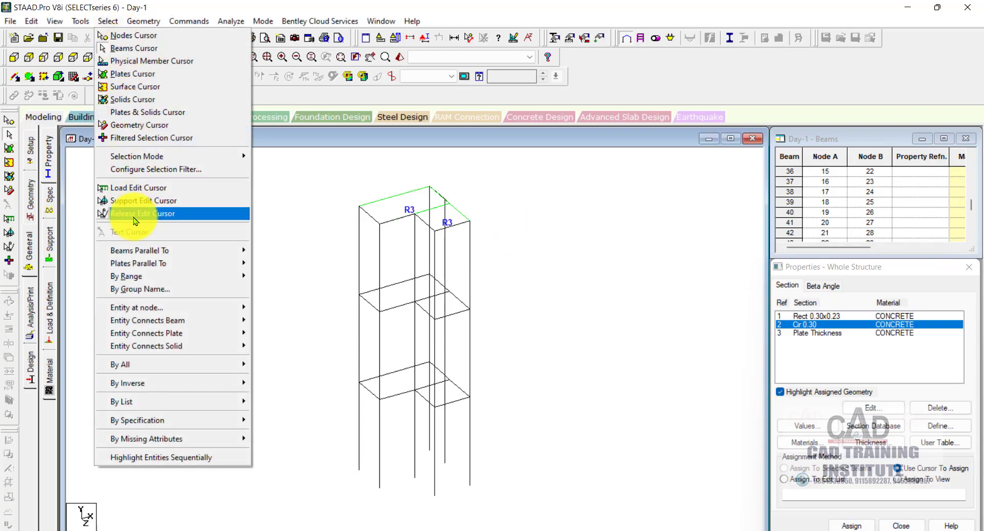
{"action": "mouse_move", "coordinate": [248, 251]}
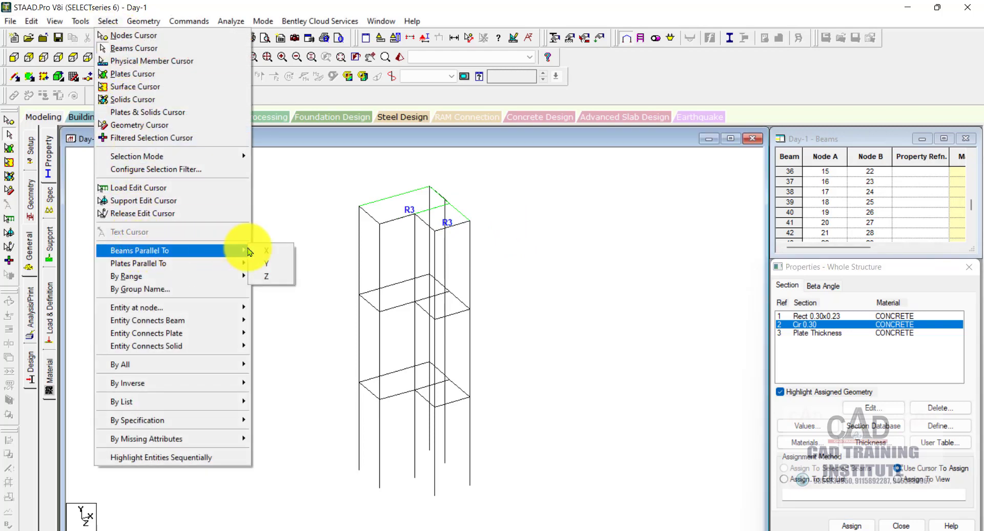
{"action": "left_click", "coordinate": [277, 268]}
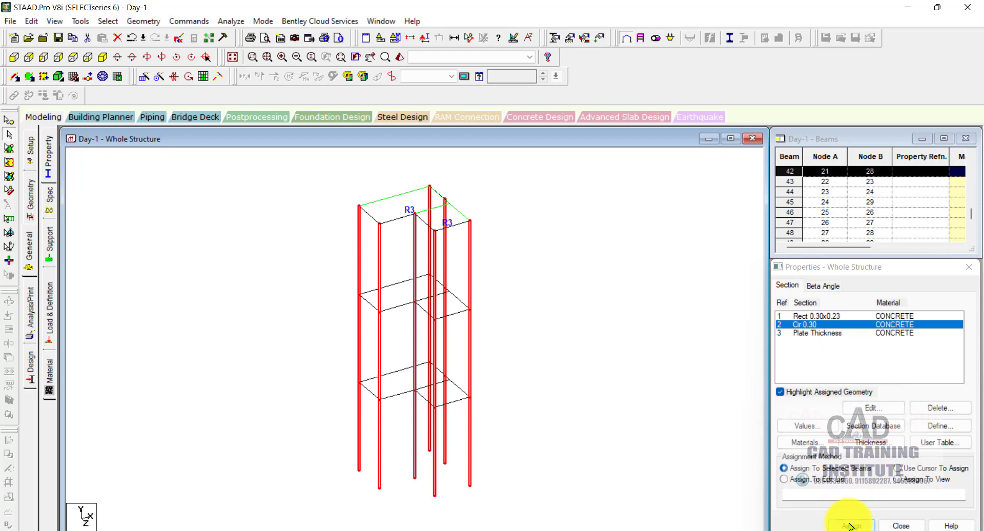
{"action": "left_click", "coordinate": [849, 526]}
{"action": "left_click", "coordinate": [894, 435]}
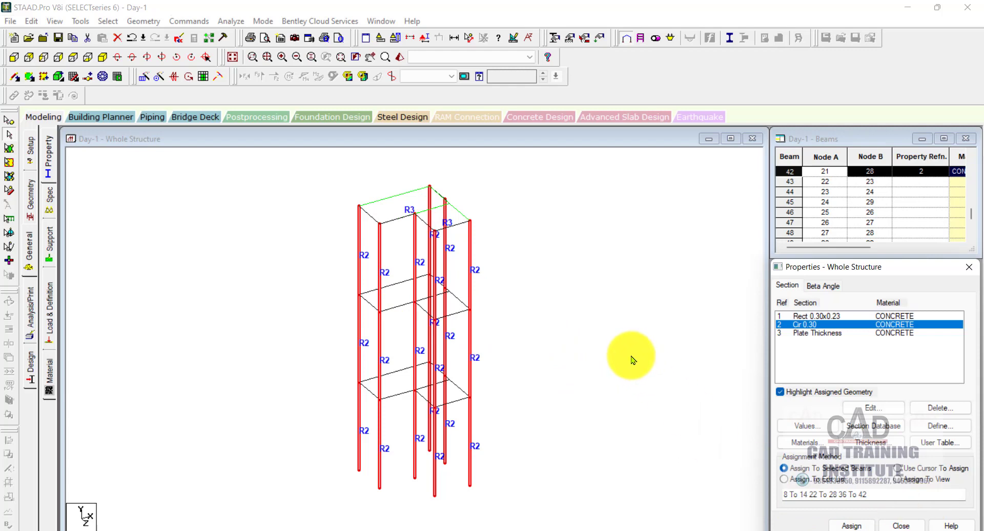
Step: Select all beams parallel to X and Z, assign the Rect 0.30x0.23 concrete section to them, and clear the selection
{"action": "left_click", "coordinate": [789, 315]}
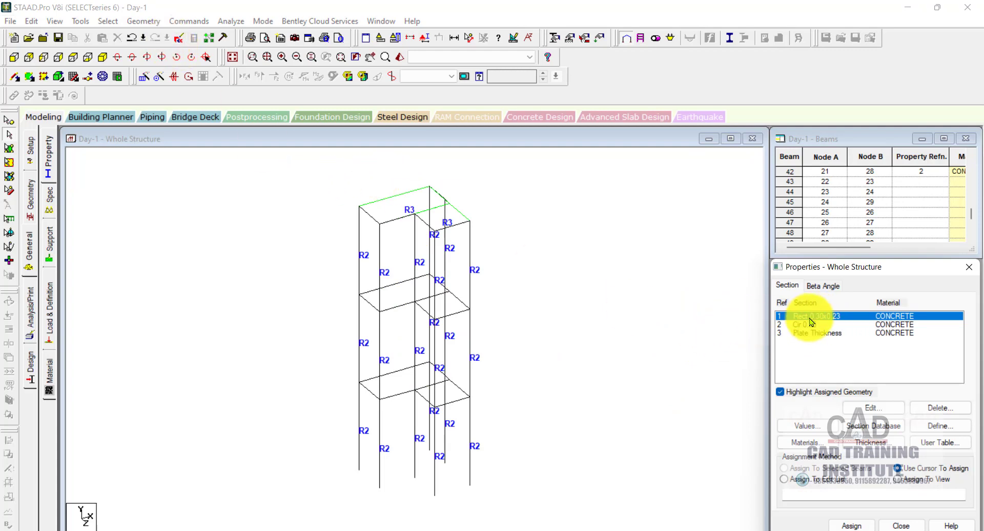
{"action": "left_click", "coordinate": [108, 21]}
{"action": "mouse_move", "coordinate": [215, 250]}
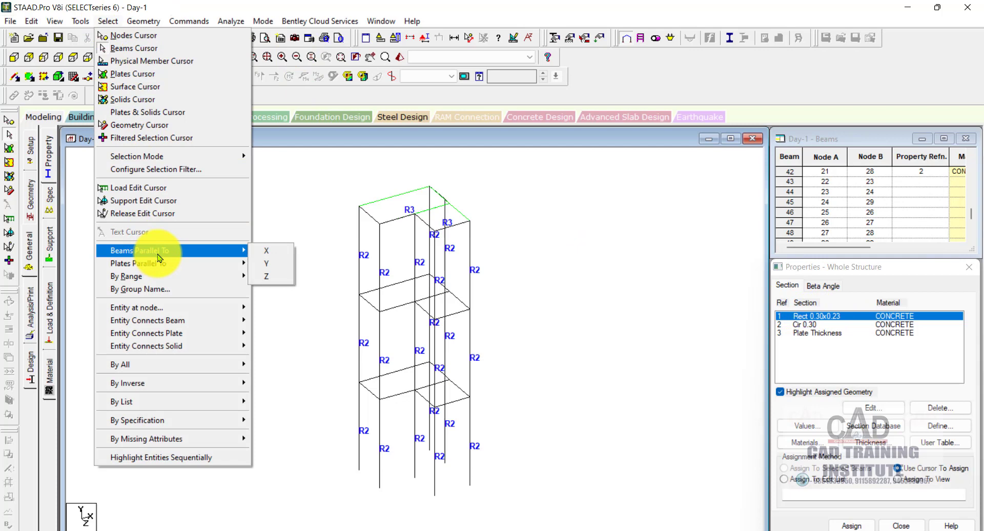
{"action": "left_click", "coordinate": [267, 250]}
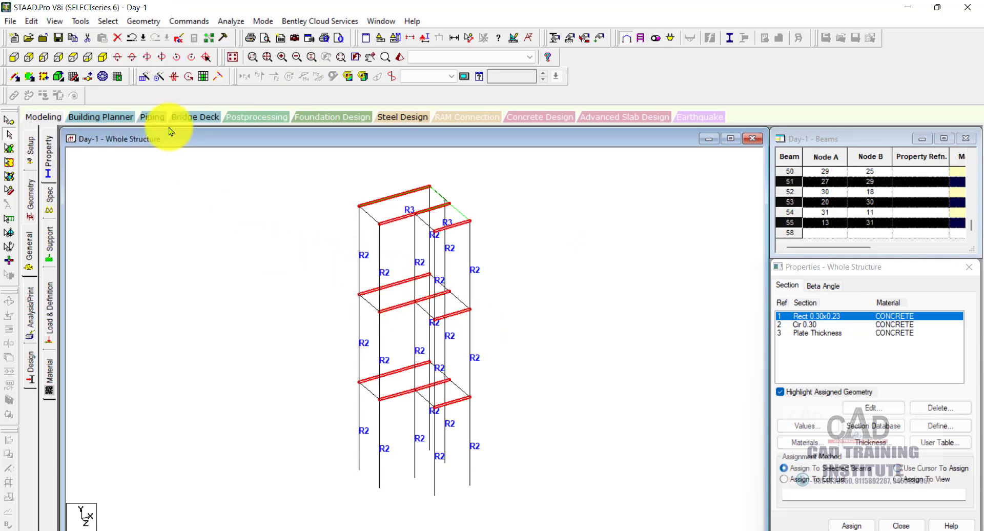
{"action": "left_click", "coordinate": [108, 21]}
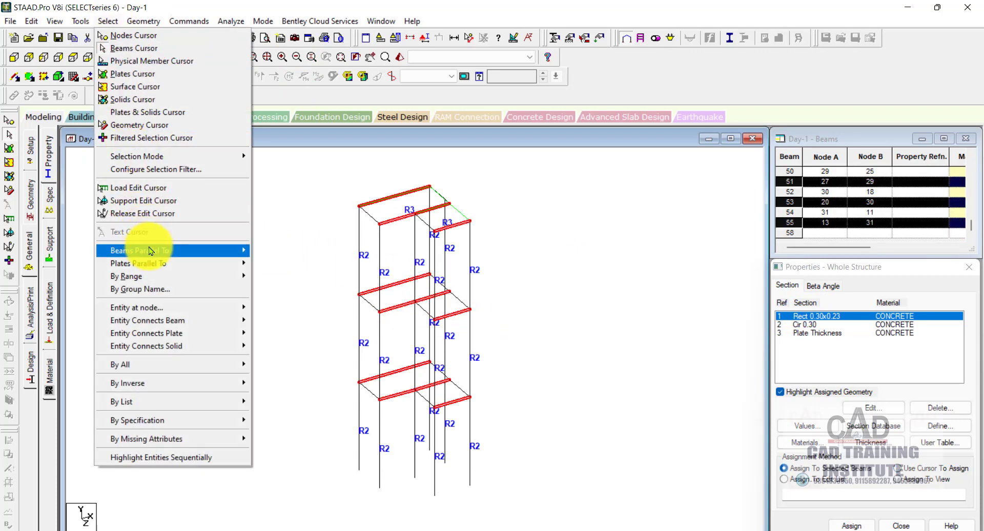
{"action": "mouse_move", "coordinate": [215, 250]}
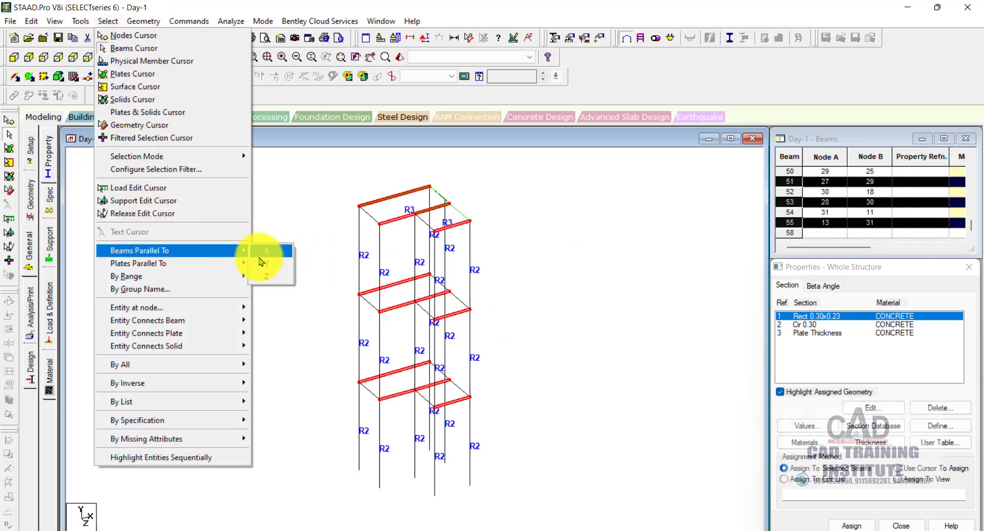
{"action": "left_click", "coordinate": [276, 277]}
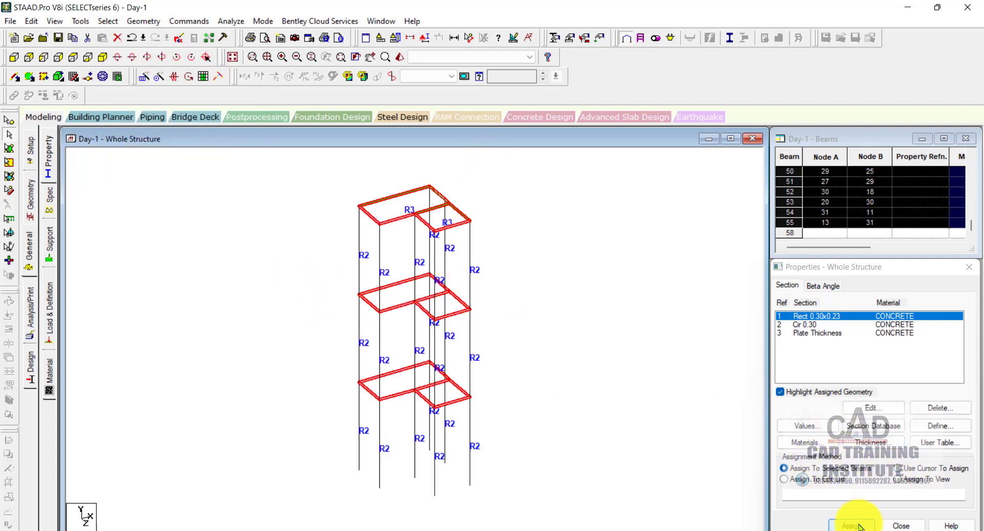
{"action": "left_click", "coordinate": [859, 526]}
{"action": "left_click", "coordinate": [901, 451]}
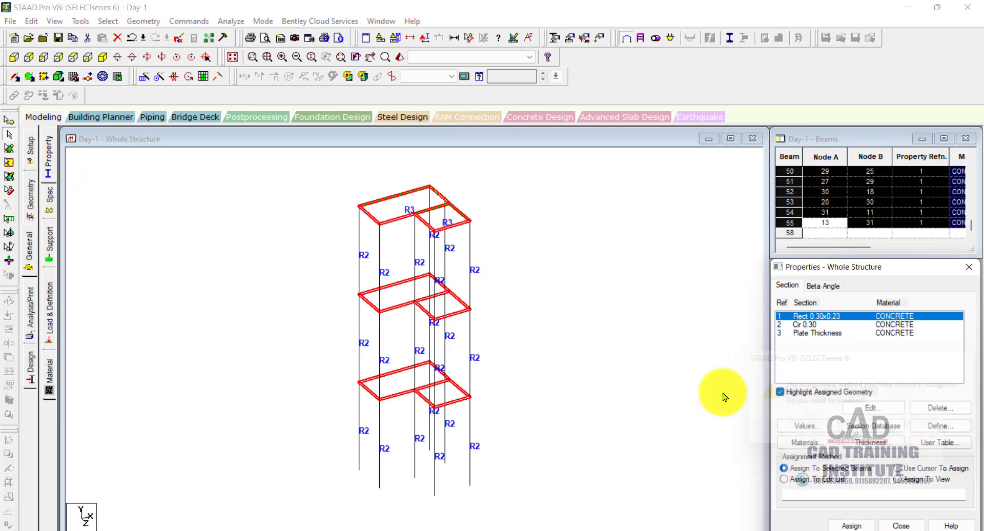
{"action": "left_click", "coordinate": [600, 314]}
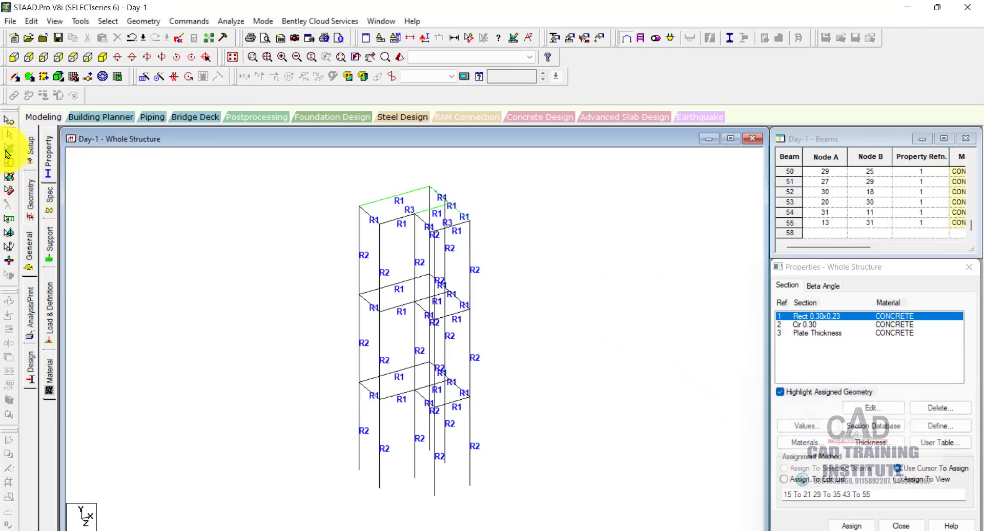
Step: Select the two top-level plates and copy them to the lower floors with a Translational Repeat in Y, using 2 steps at -10 m spacing
{"action": "left_click", "coordinate": [8, 151]}
{"action": "left_click_drag", "start_coordinate": [317, 175], "coordinate": [529, 257]}
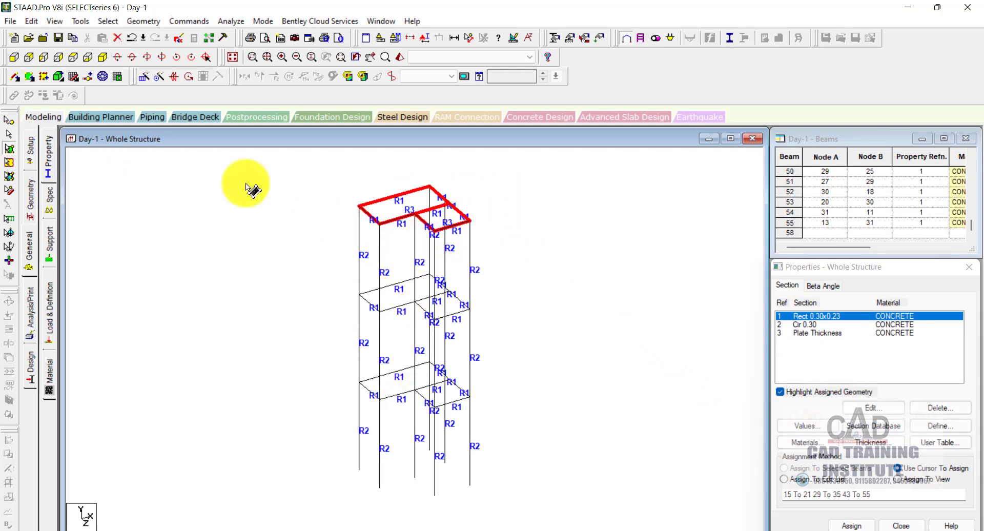
{"action": "left_click", "coordinate": [143, 78]}
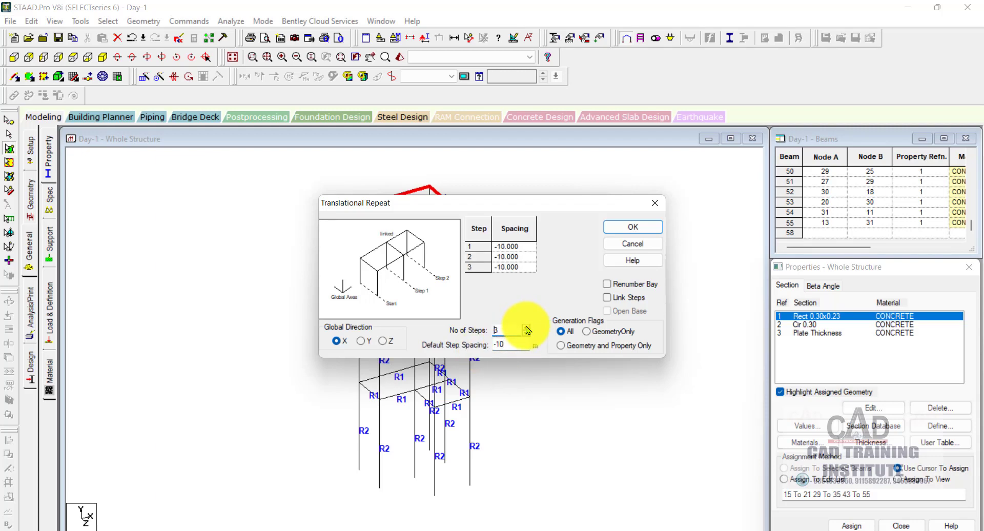
{"action": "left_click", "coordinate": [365, 345]}
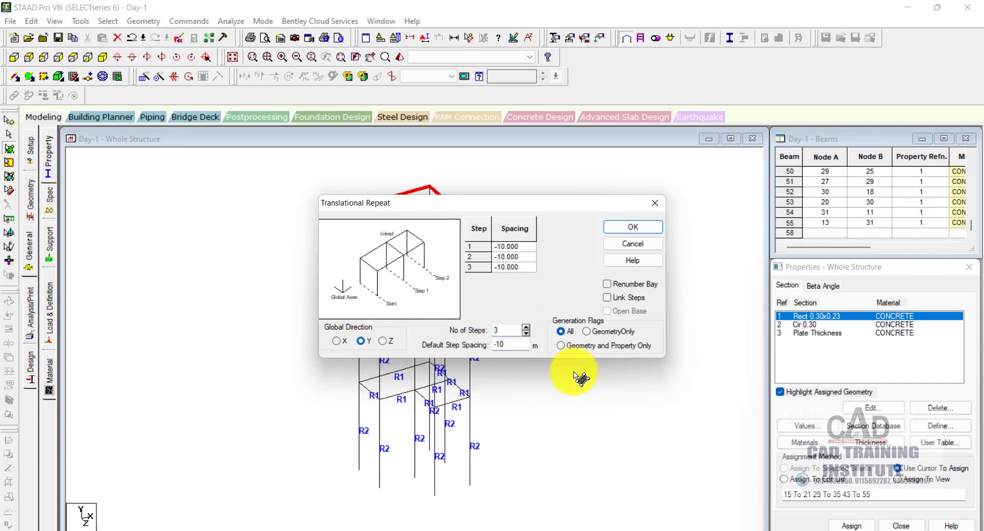
{"action": "left_click_drag", "start_coordinate": [527, 203], "coordinate": [770, 200]}
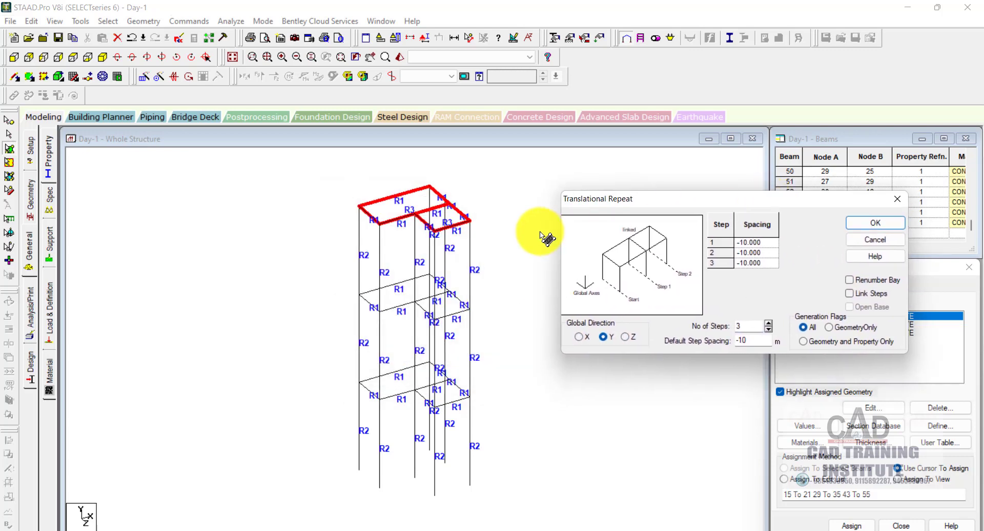
{"action": "left_click", "coordinate": [768, 329]}
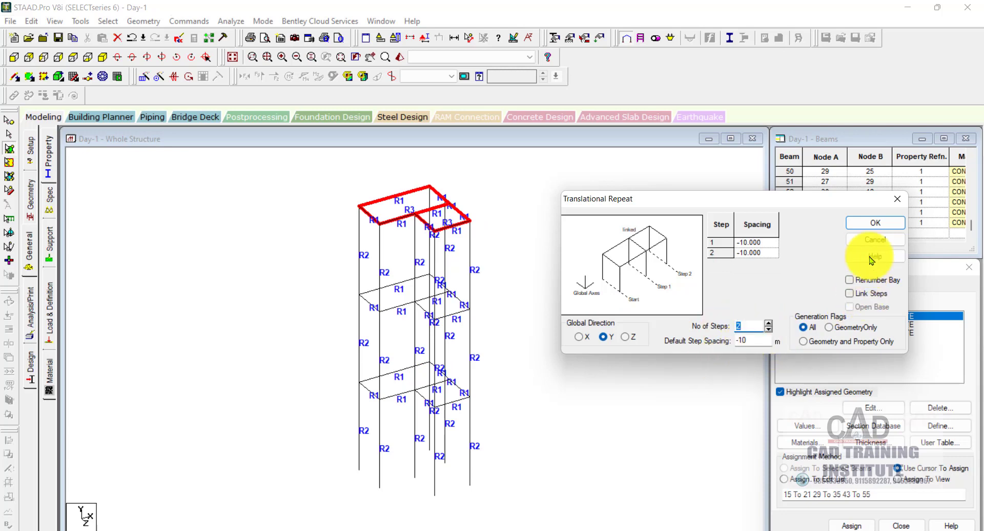
{"action": "left_click", "coordinate": [873, 223]}
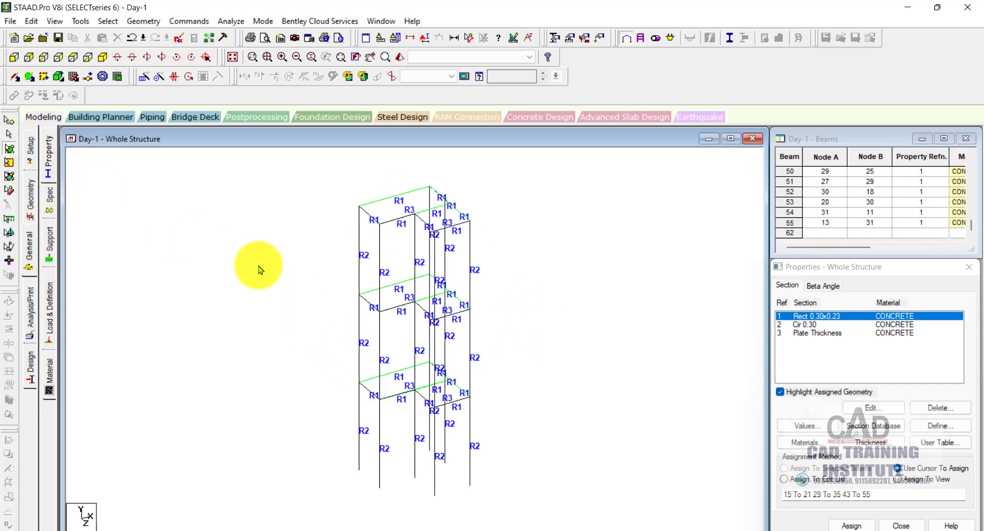
Step: Open a 3D rendering of the whole structure
{"action": "scroll", "coordinate": [395, 308], "scroll_direction": "down", "scroll_amount": 2}
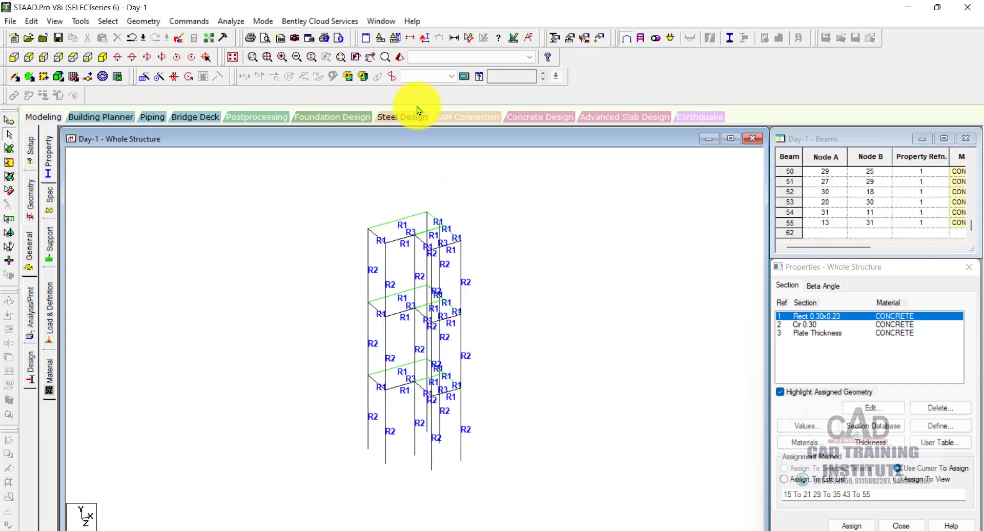
{"action": "left_click", "coordinate": [400, 60]}
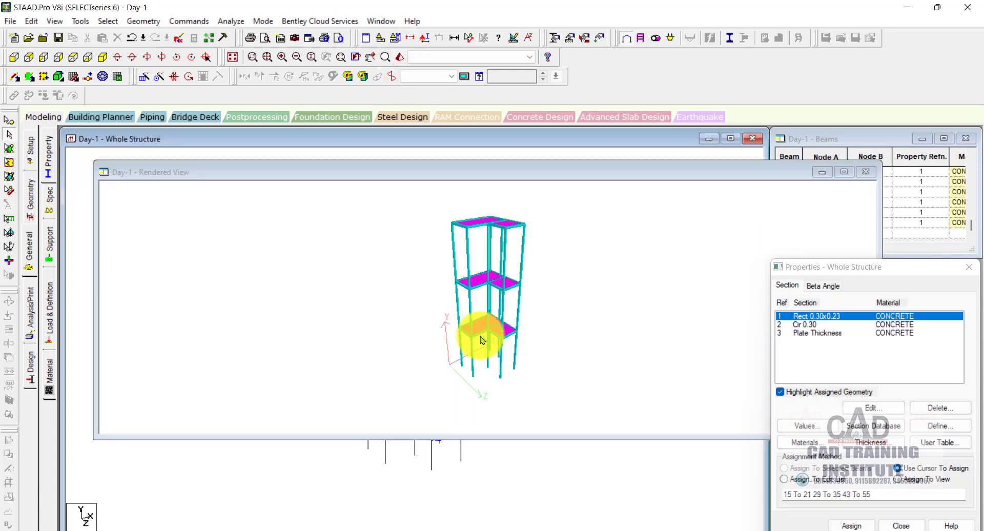
{"action": "left_click", "coordinate": [866, 173]}
{"action": "right_click", "coordinate": [516, 258]}
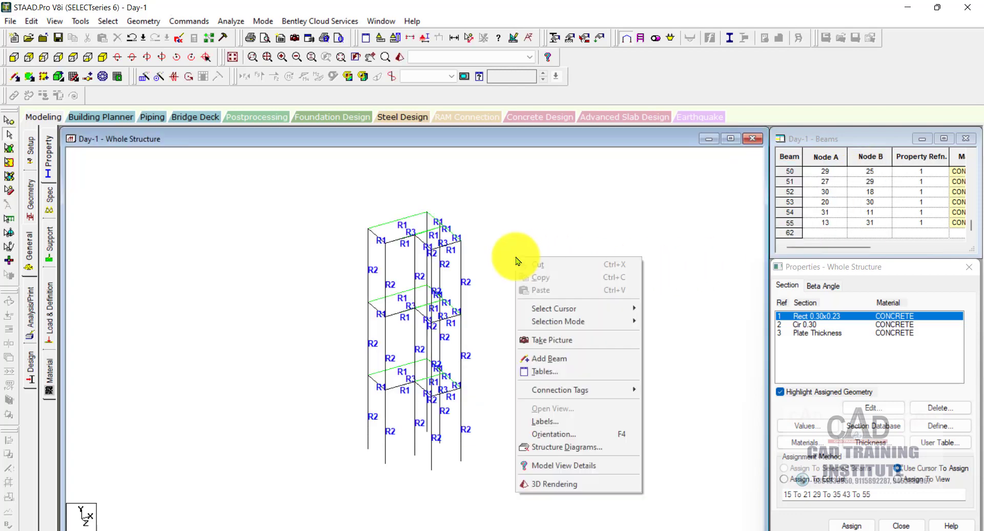
{"action": "left_click", "coordinate": [554, 489]}
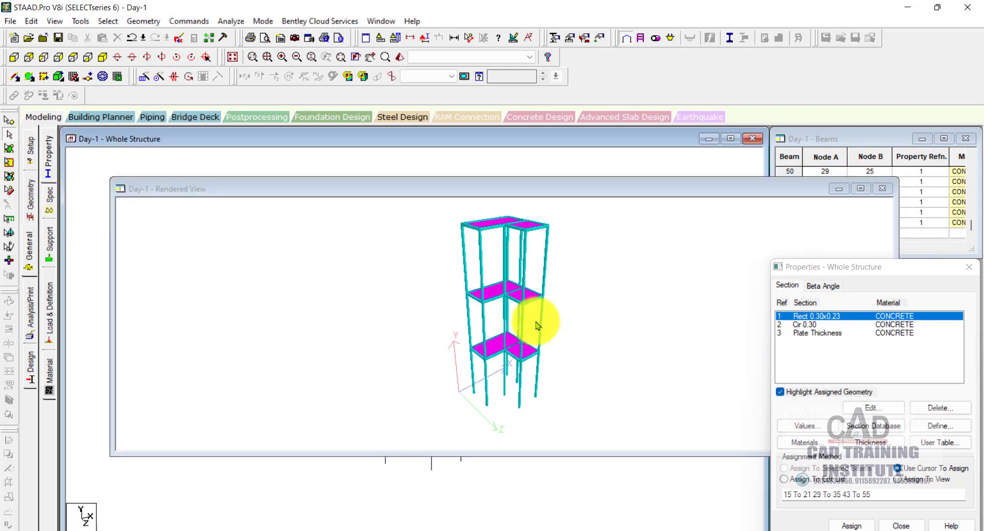
Step: Examine the rendered columns, beams and floor plates up close and from different angles
{"action": "scroll", "coordinate": [541, 307], "scroll_direction": "up", "scroll_amount": 5}
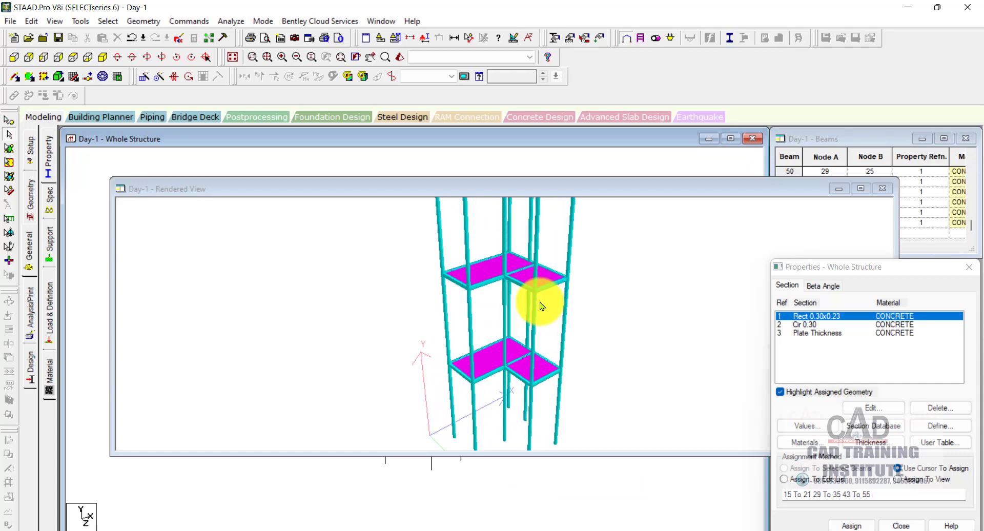
{"action": "scroll", "coordinate": [540, 307], "scroll_direction": "up", "scroll_amount": 8}
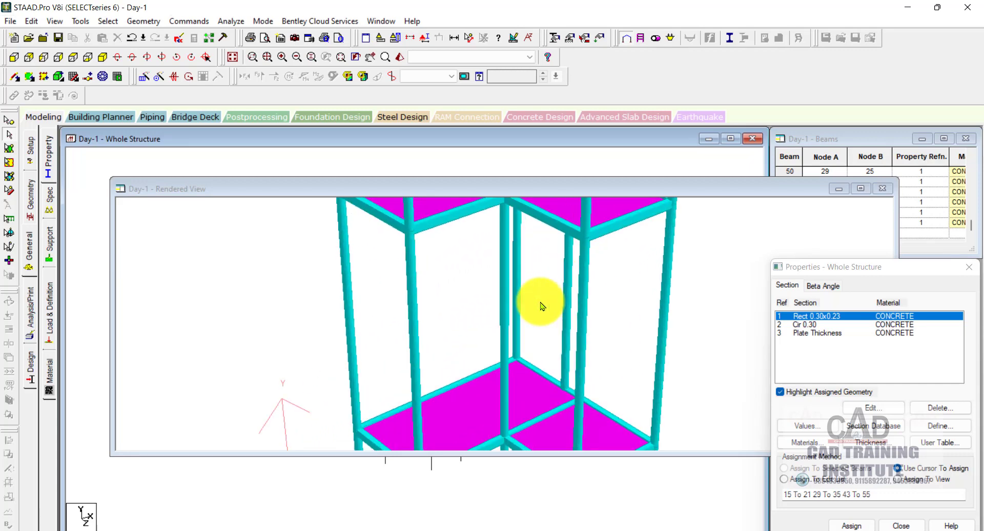
{"action": "scroll", "coordinate": [540, 306], "scroll_direction": "down", "scroll_amount": 6}
{"action": "left_click", "coordinate": [494, 314]}
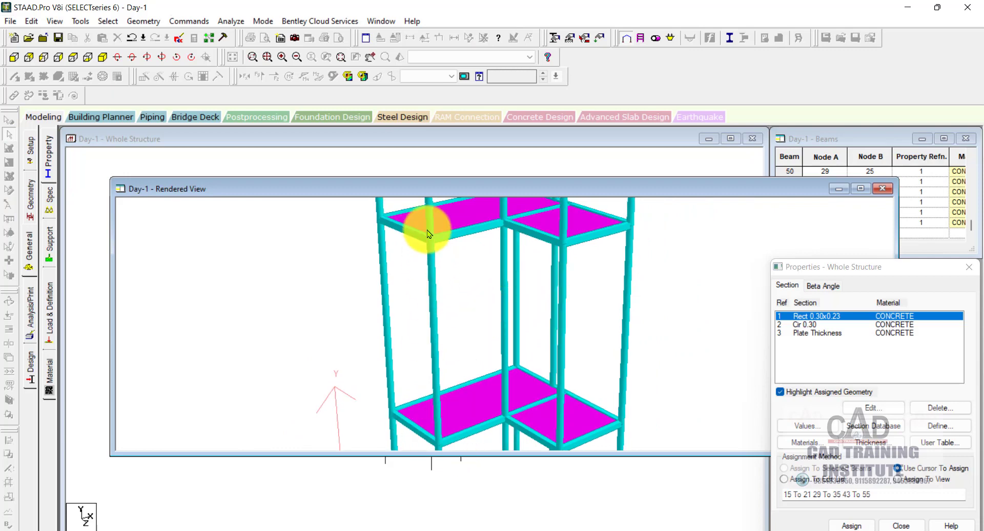
{"action": "left_click_drag", "start_coordinate": [545, 326], "coordinate": [486, 339]}
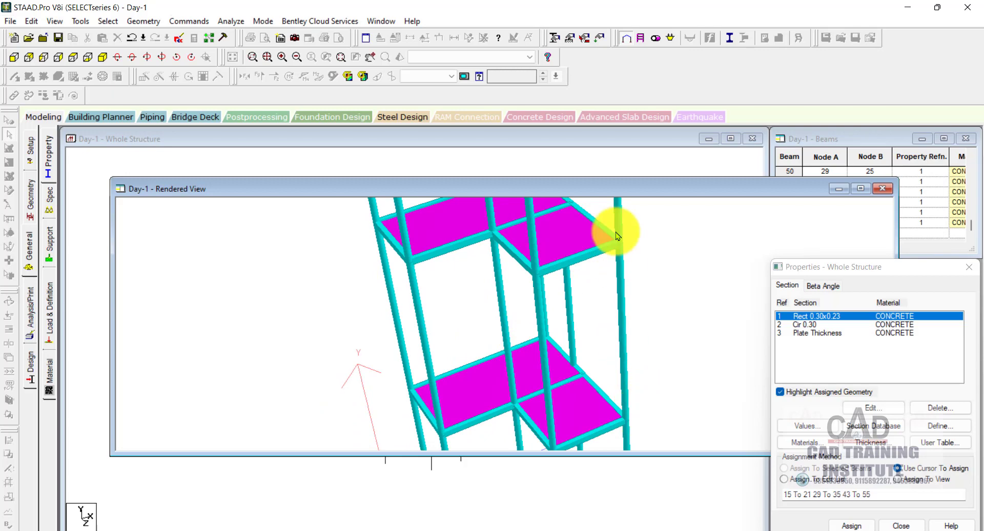
{"action": "scroll", "coordinate": [617, 230], "scroll_direction": "up", "scroll_amount": 4}
{"action": "scroll", "coordinate": [600, 251], "scroll_direction": "up", "scroll_amount": 6}
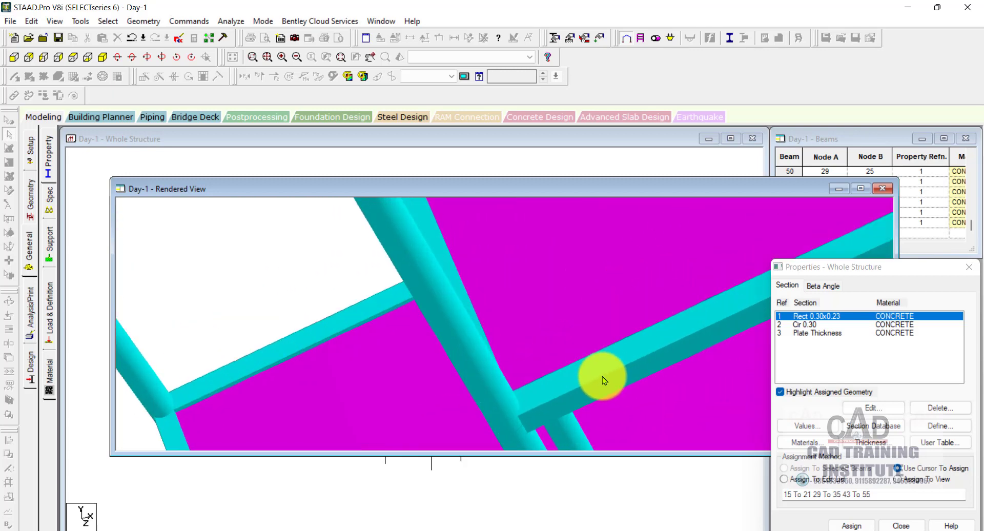
{"action": "scroll", "coordinate": [463, 353], "scroll_direction": "down", "scroll_amount": 8}
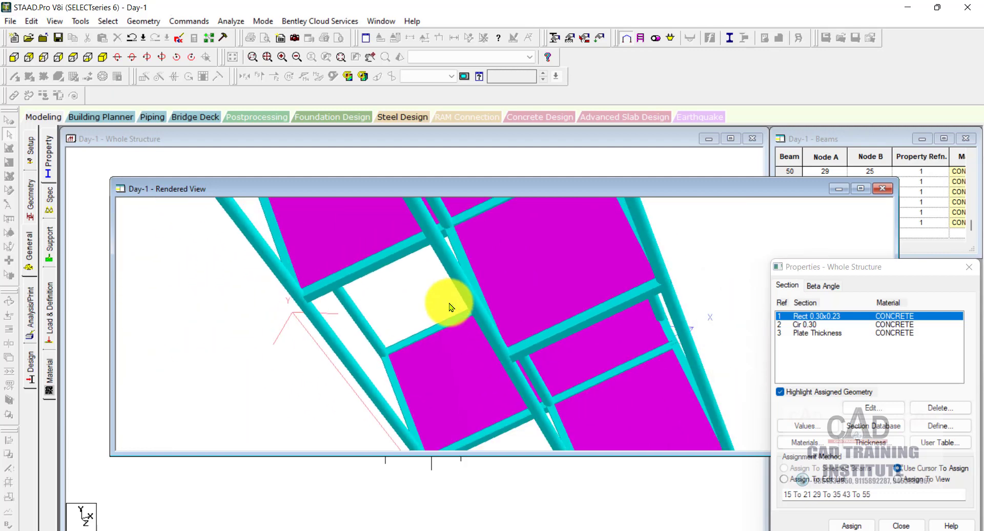
{"action": "left_click_drag", "start_coordinate": [444, 336], "coordinate": [468, 351]}
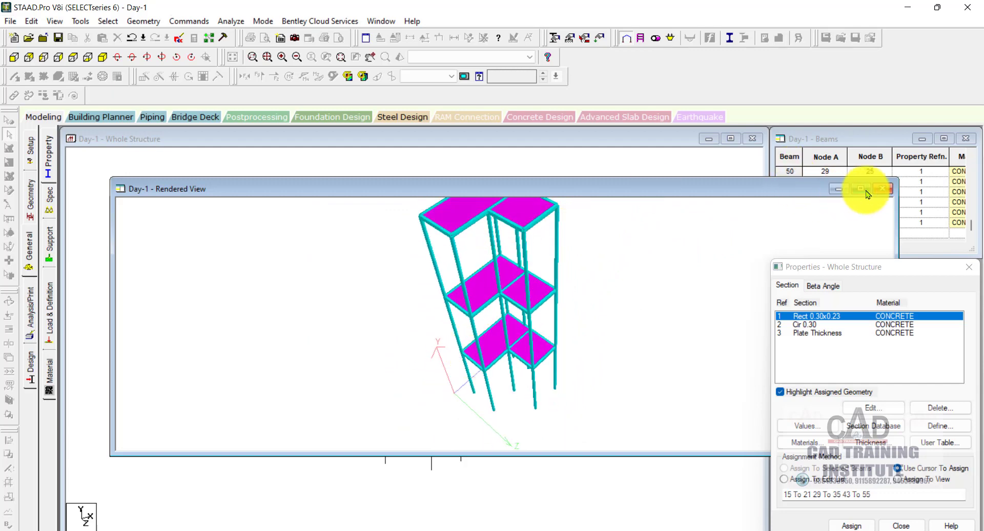